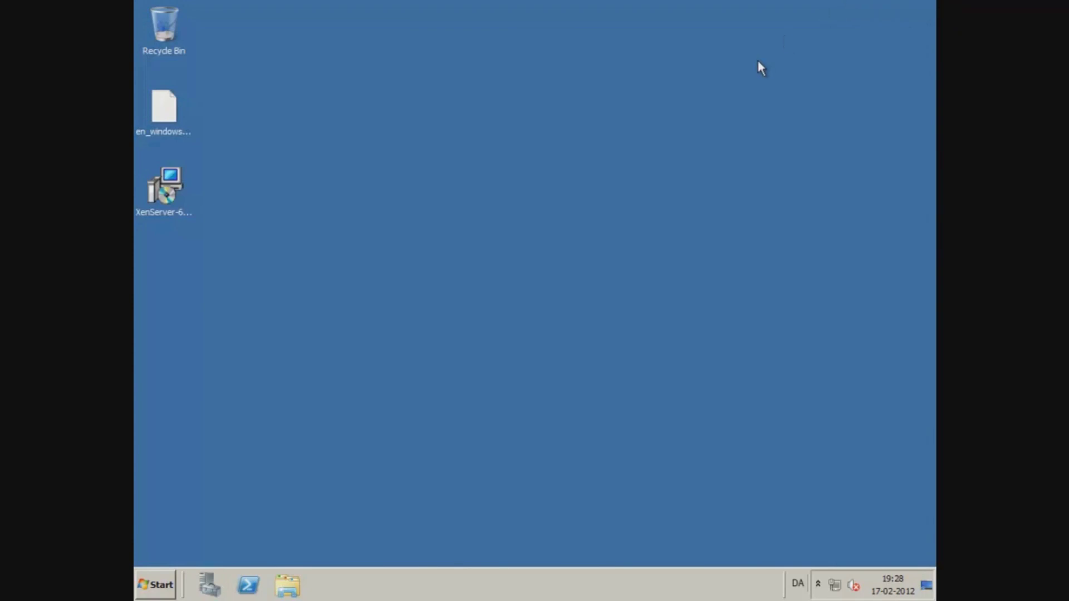
- Create a folder named iso on Local Disk (C:)
{"action": "left_click", "coordinate": [164, 108]}
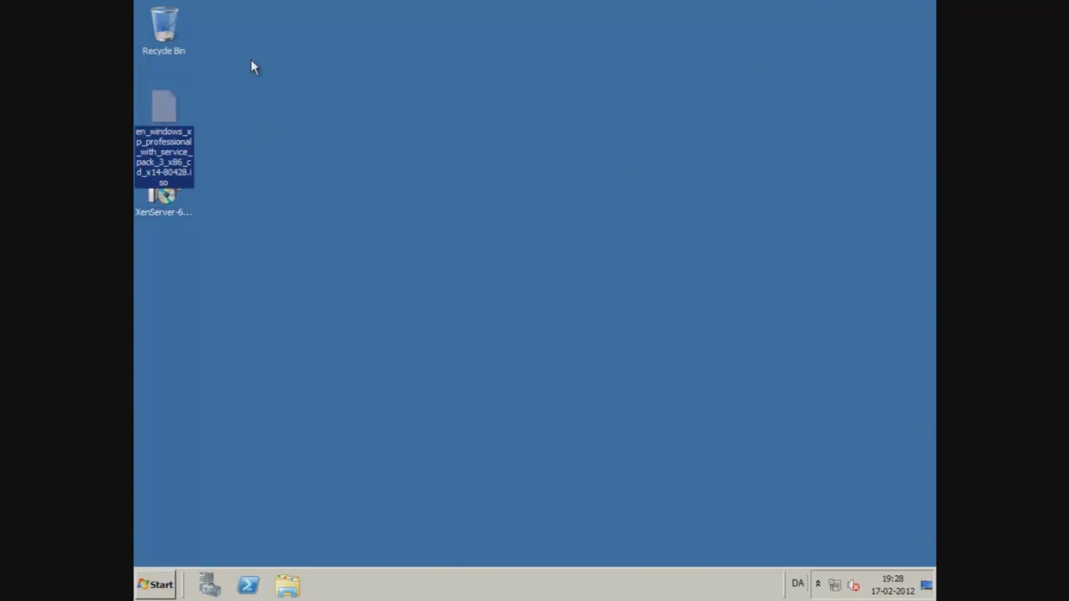
{"action": "left_click", "coordinate": [164, 582]}
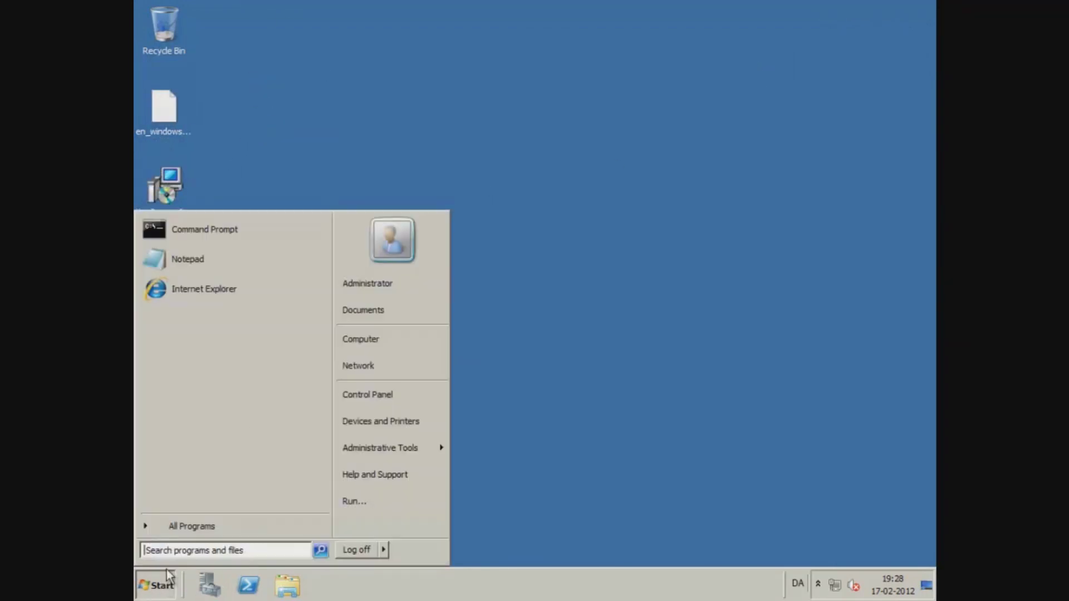
{"action": "left_click", "coordinate": [406, 340]}
{"action": "double_click", "coordinate": [455, 183]}
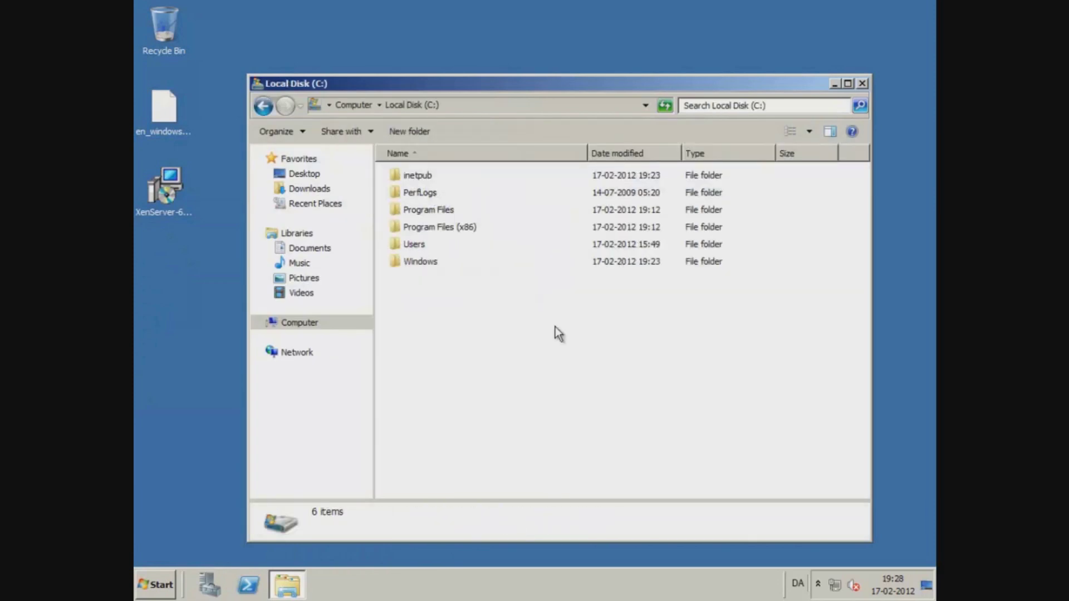
{"action": "right_click", "coordinate": [548, 310]}
{"action": "mouse_move", "coordinate": [504, 437]}
{"action": "left_click", "coordinate": [592, 433]}
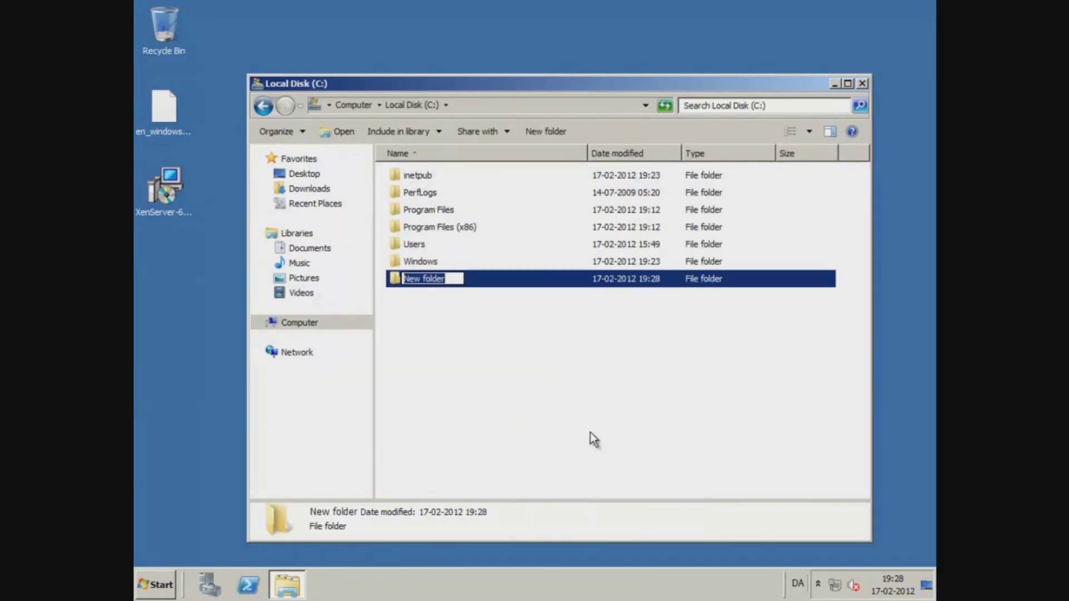
{"action": "type", "text": "iso"}
{"action": "key", "text": "Return"}
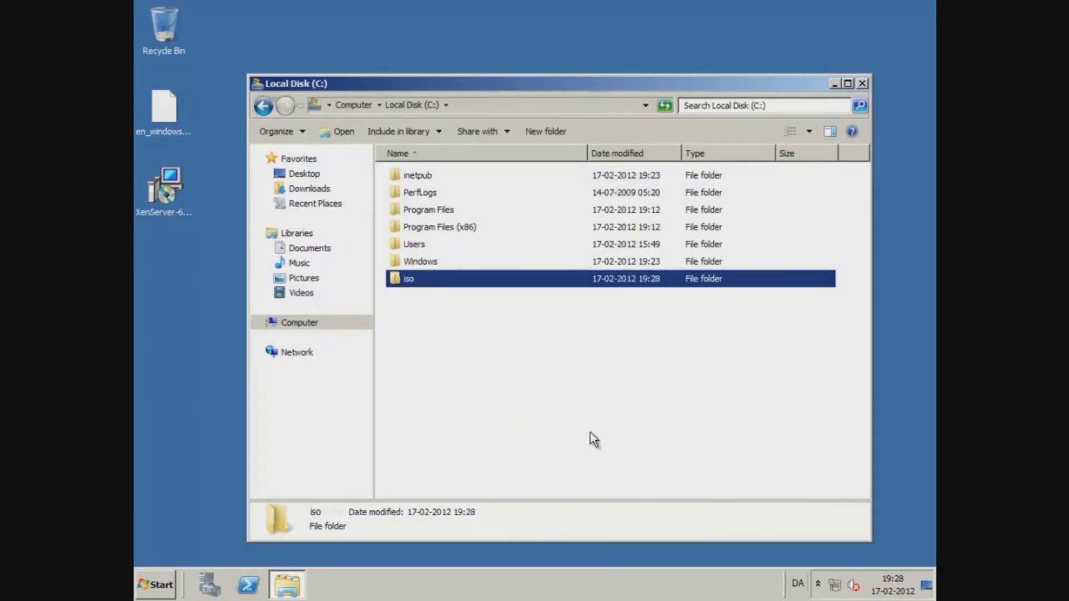
- Move the Windows XP Professional ISO file from the desktop into the iso folder
{"action": "key", "text": "Return"}
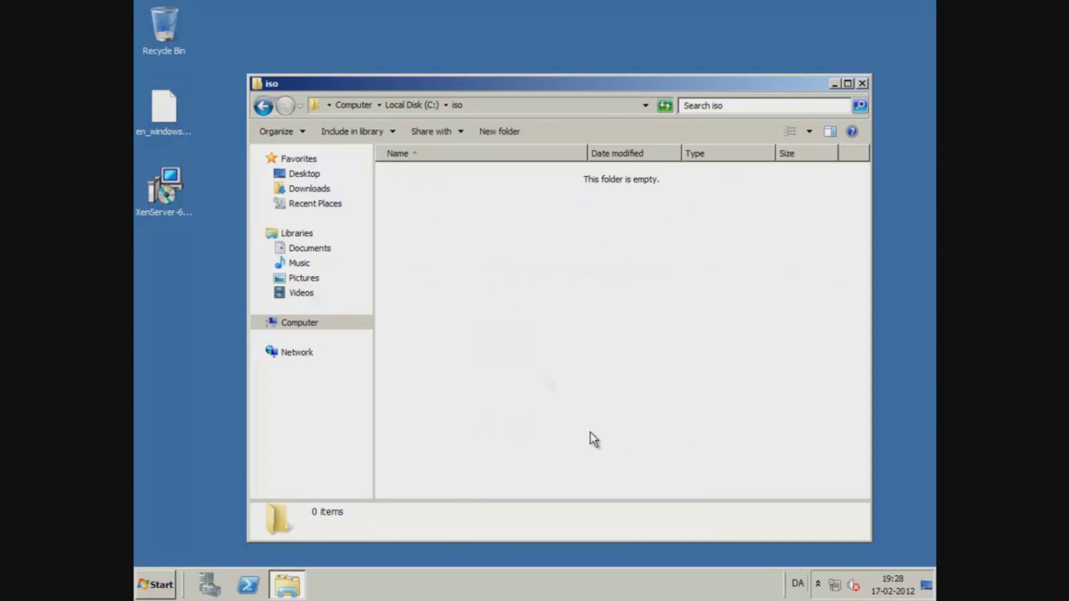
{"action": "left_click", "coordinate": [175, 114]}
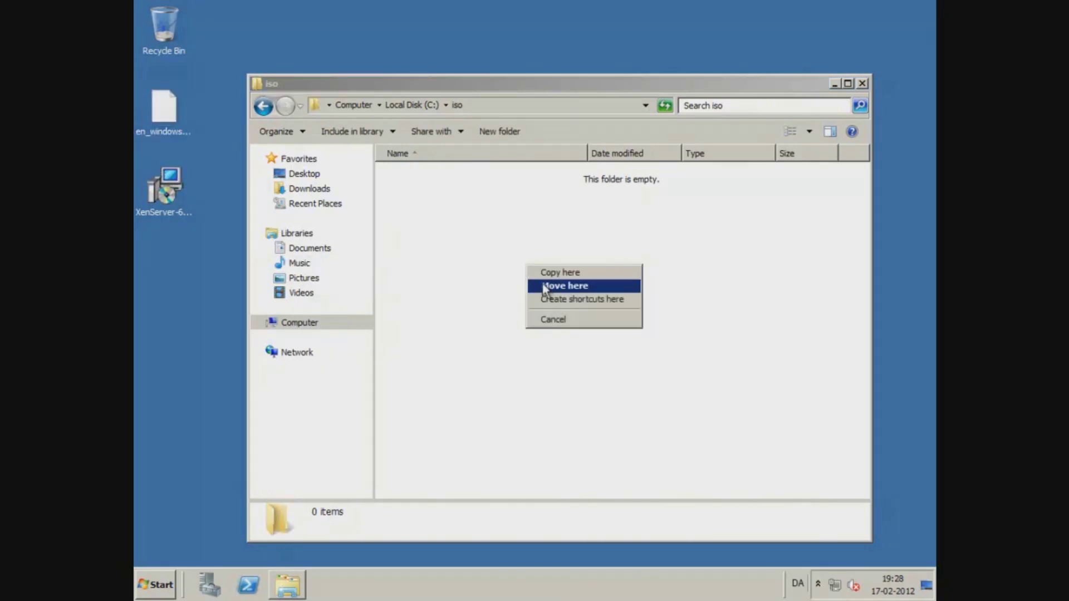
{"action": "left_click", "coordinate": [544, 287]}
{"action": "left_click", "coordinate": [162, 204]}
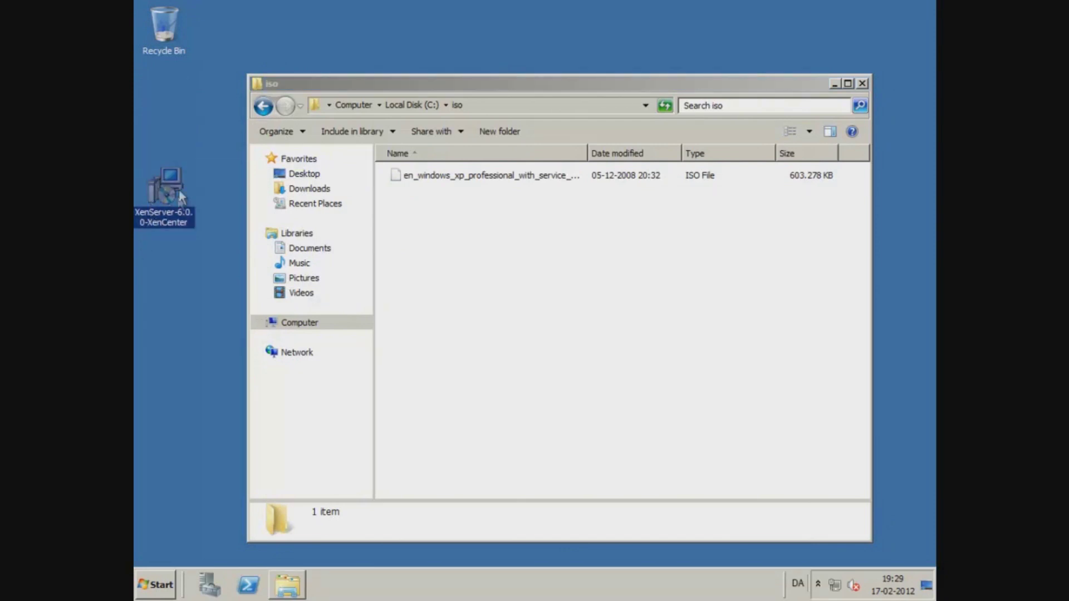
{"action": "right_click", "coordinate": [423, 175]}
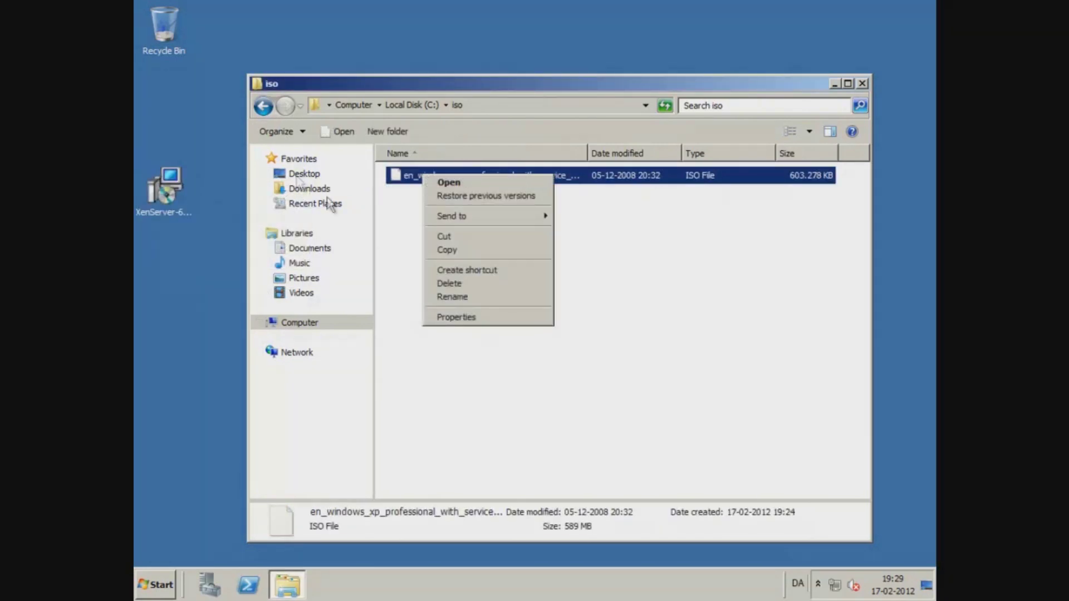
{"action": "left_click", "coordinate": [350, 145]}
- Go back to Local Disk (C:) and open the file sharing settings of the iso folder
{"action": "key", "text": "BackSpace"}
{"action": "right_click", "coordinate": [437, 193]}
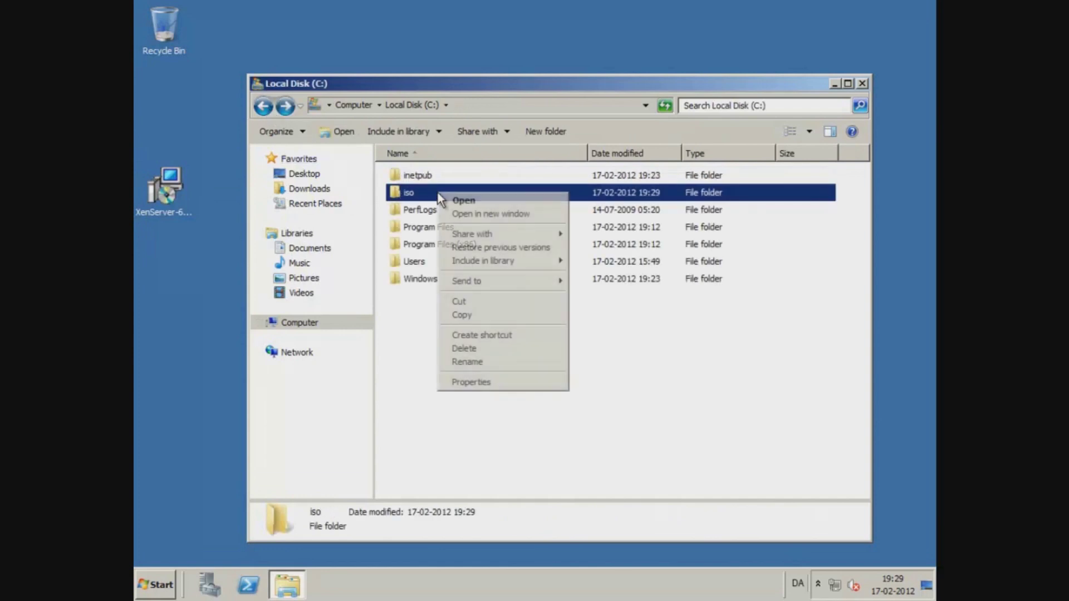
{"action": "left_click", "coordinate": [489, 382]}
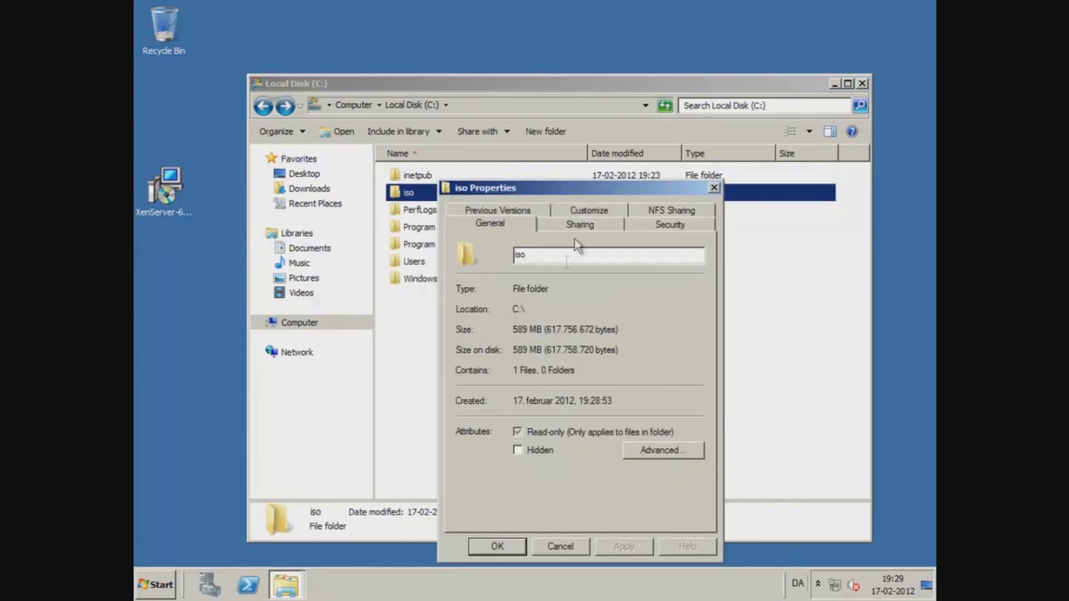
{"action": "left_click", "coordinate": [580, 212]}
{"action": "left_click", "coordinate": [579, 210]}
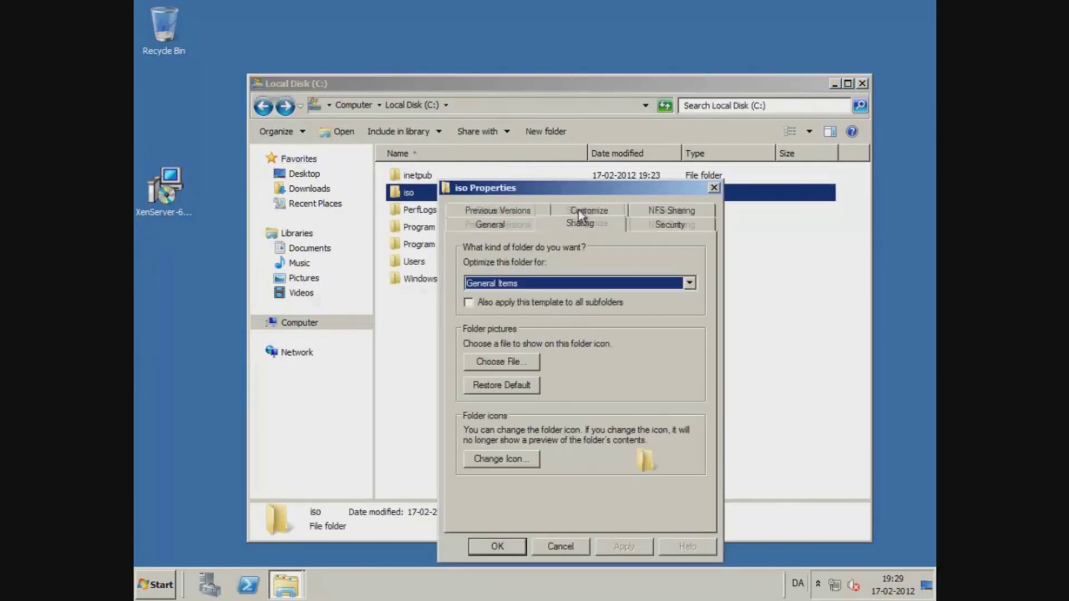
{"action": "left_click", "coordinate": [492, 334]}
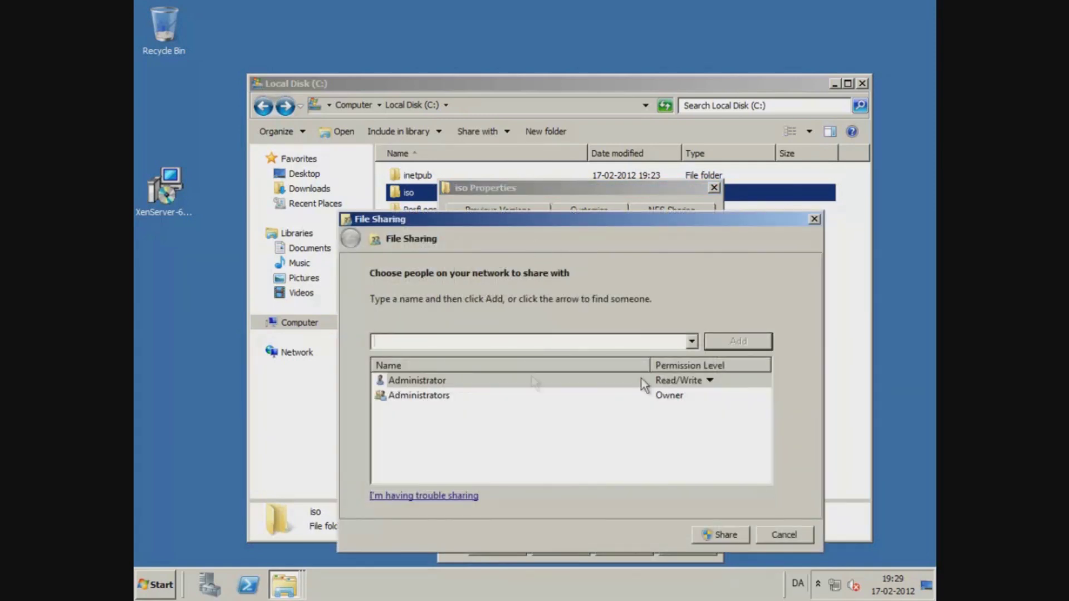
- Add Everyone to the people the iso folder is shared with, at Read/Write permission level
{"action": "left_click", "coordinate": [691, 341]}
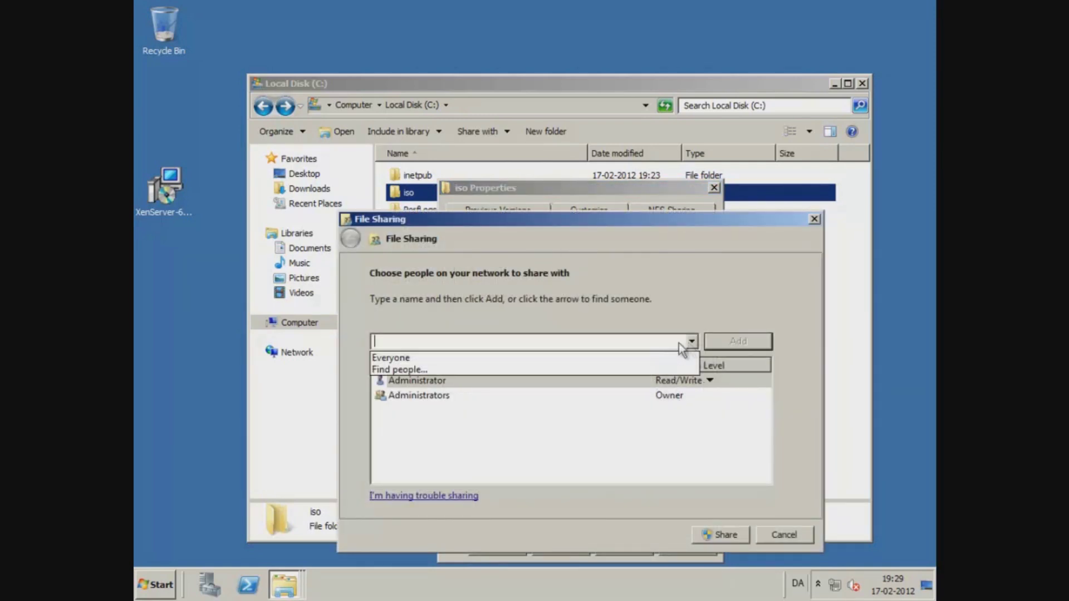
{"action": "left_click", "coordinate": [609, 359]}
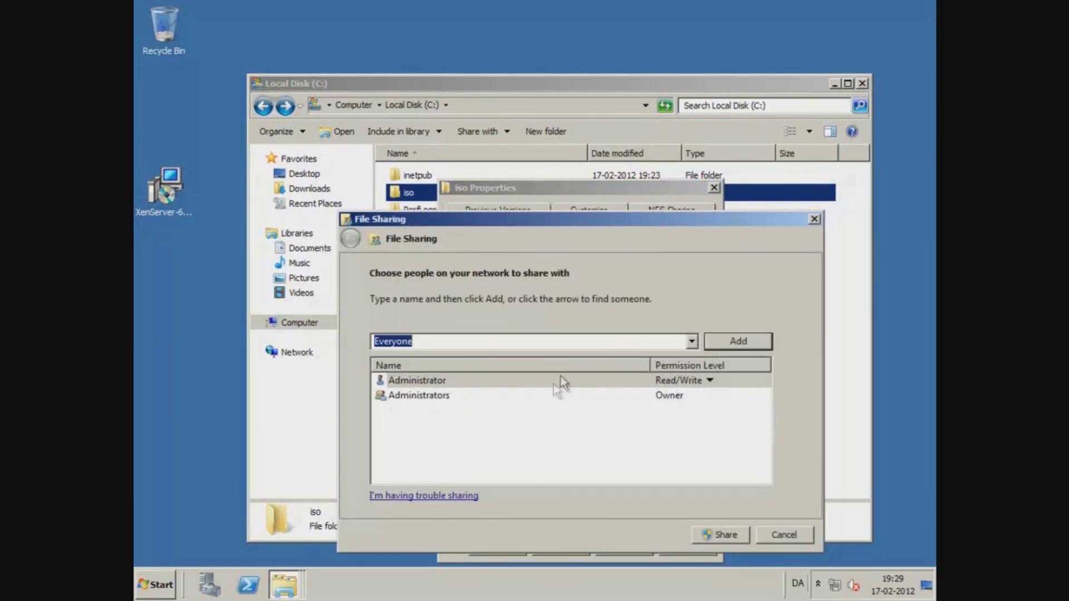
{"action": "left_click", "coordinate": [738, 341]}
{"action": "left_click", "coordinate": [672, 415]}
{"action": "left_click", "coordinate": [718, 426]}
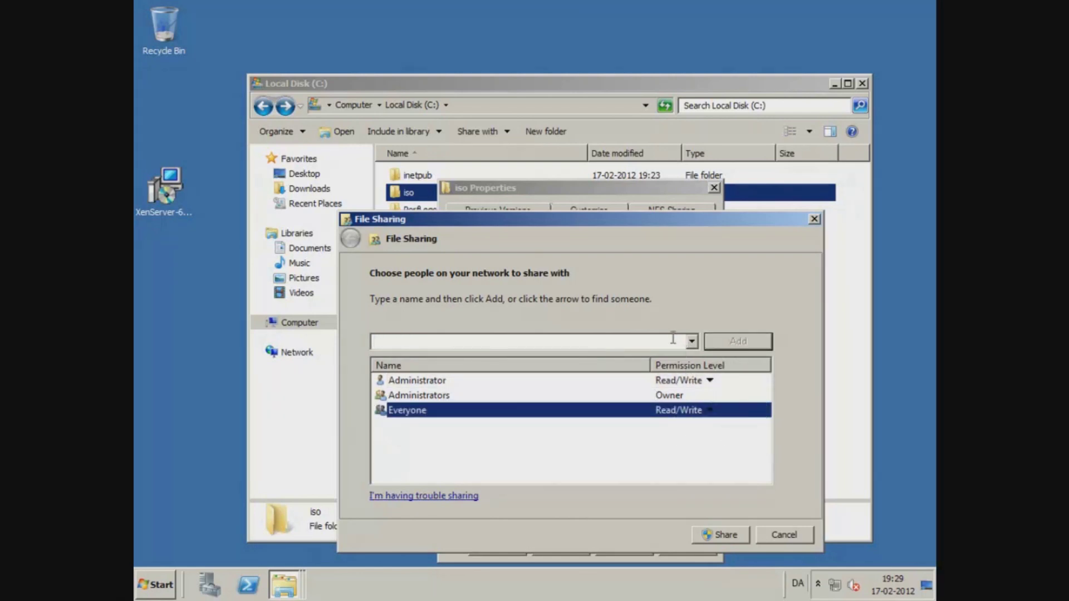
- Add ANONYMOUS LOGON with Read/Write permission and share the iso folder on the network
{"action": "left_click", "coordinate": [648, 338]}
{"action": "type", "text": "a"}
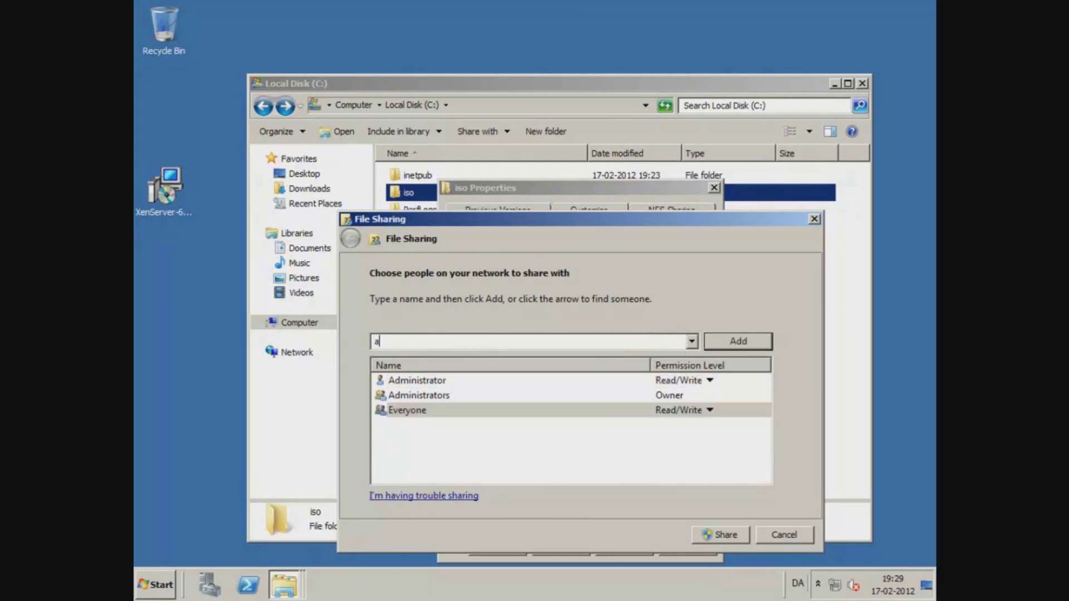
{"action": "type", "text": "no"}
{"action": "key", "text": "Return"}
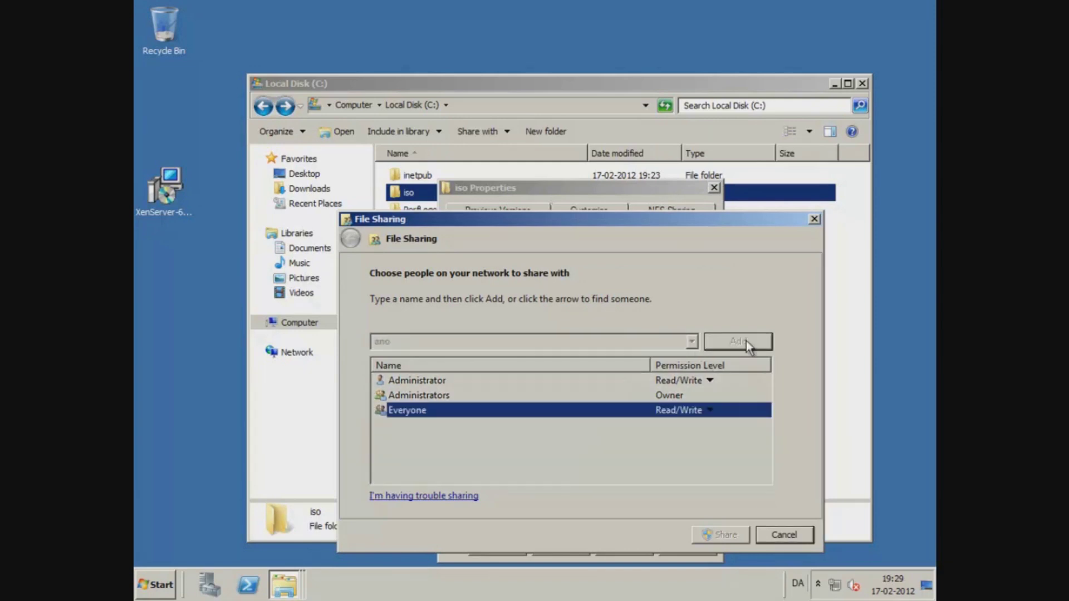
{"action": "key", "text": "Return"}
{"action": "type", "text": "ano"}
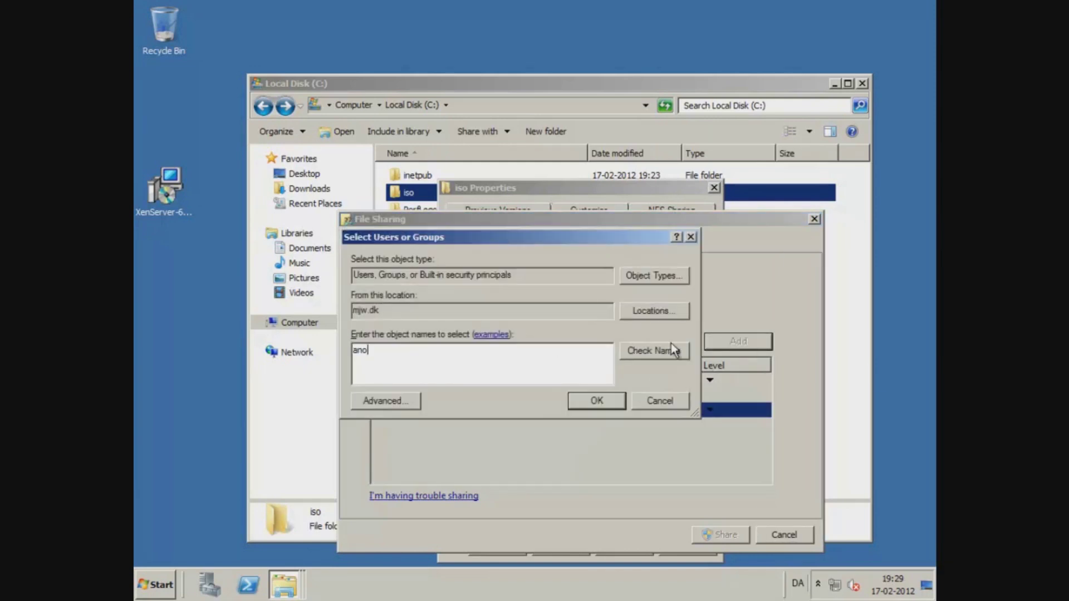
{"action": "left_click", "coordinate": [655, 350]}
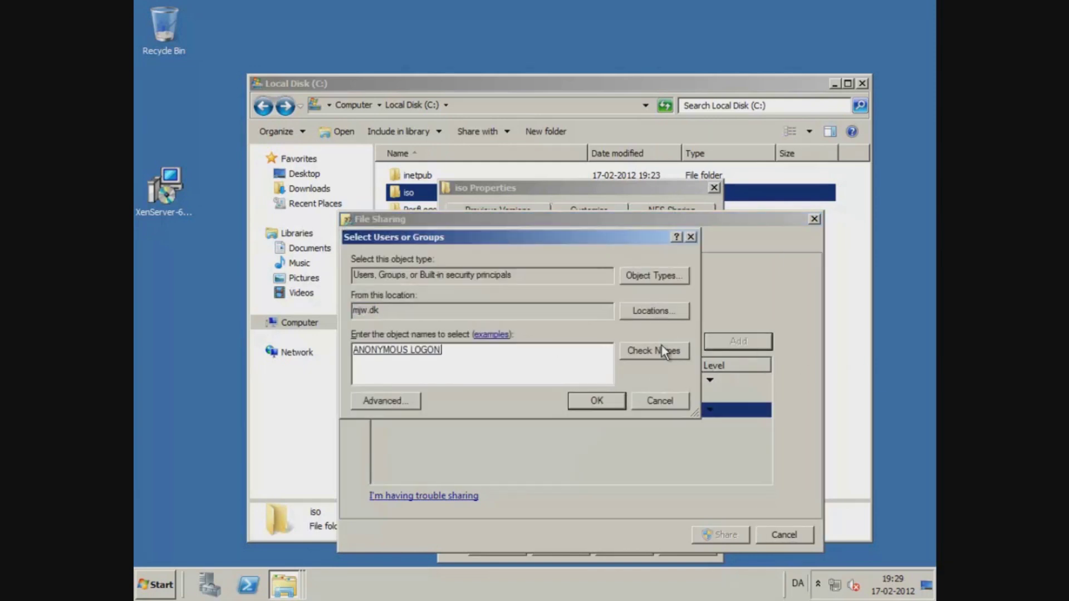
{"action": "left_click", "coordinate": [594, 401]}
{"action": "left_click", "coordinate": [684, 409]}
{"action": "left_click", "coordinate": [700, 428]}
{"action": "left_click", "coordinate": [725, 537]}
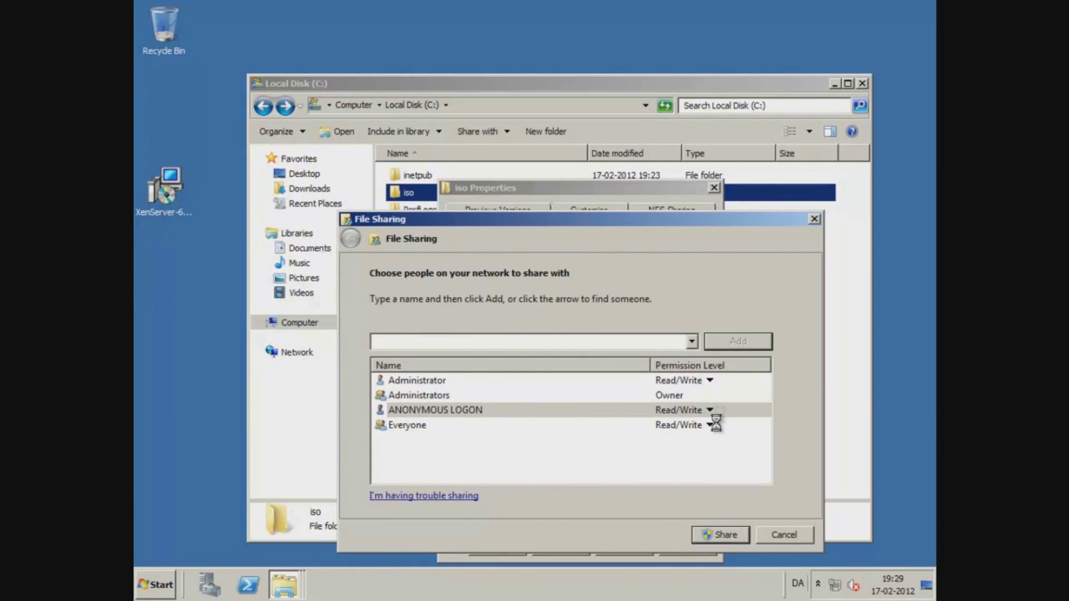
{"action": "left_click", "coordinate": [802, 533]}
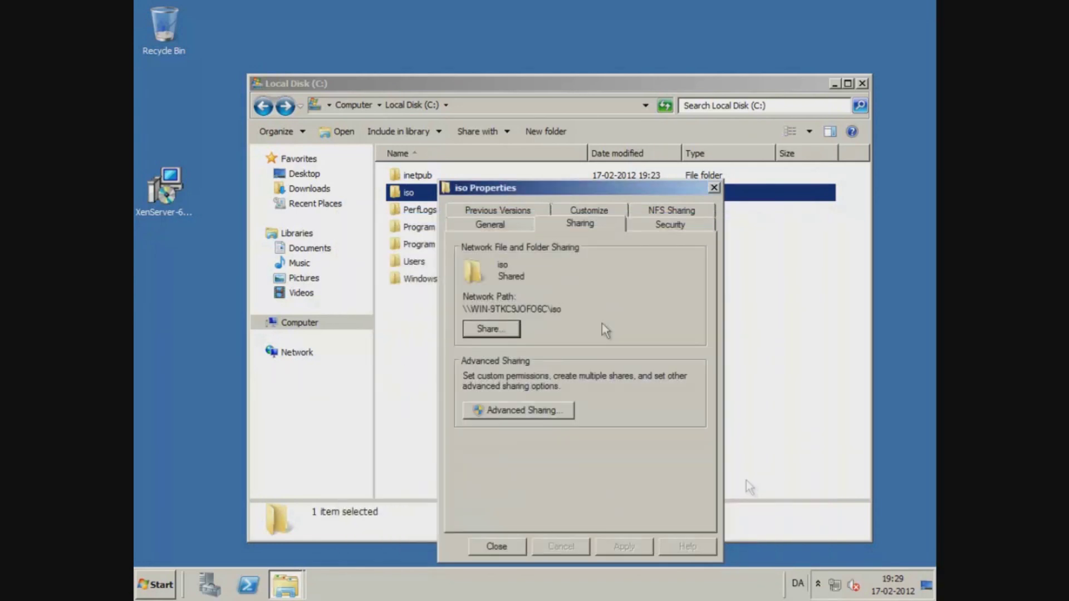
- Enable NFS sharing for the iso folder and allow anonymous access for unmapped users
{"action": "left_click", "coordinate": [671, 210]}
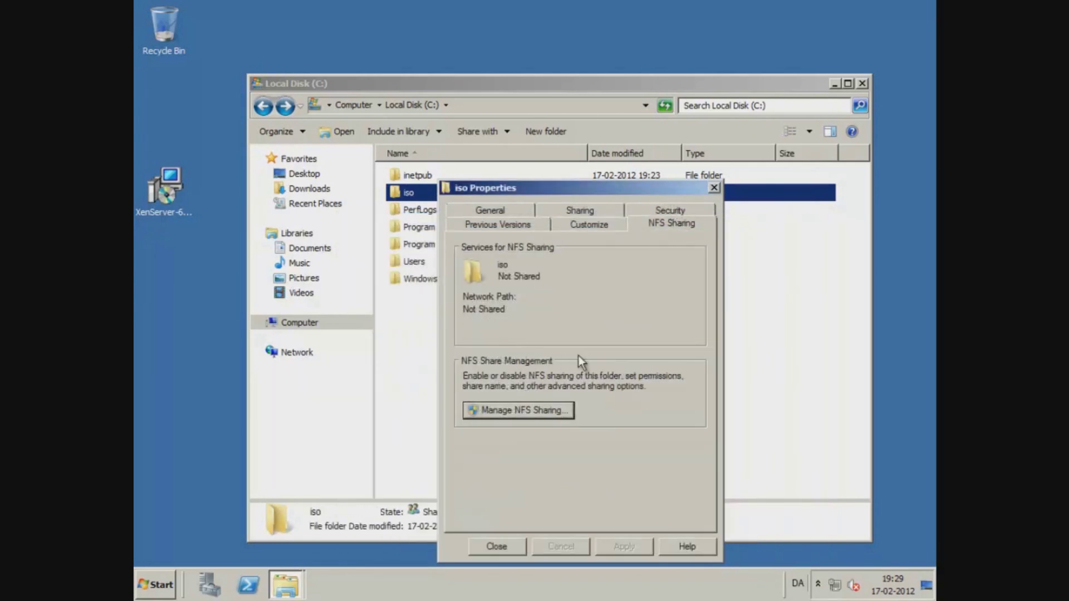
{"action": "left_click", "coordinate": [539, 417]}
{"action": "left_click", "coordinate": [501, 234]}
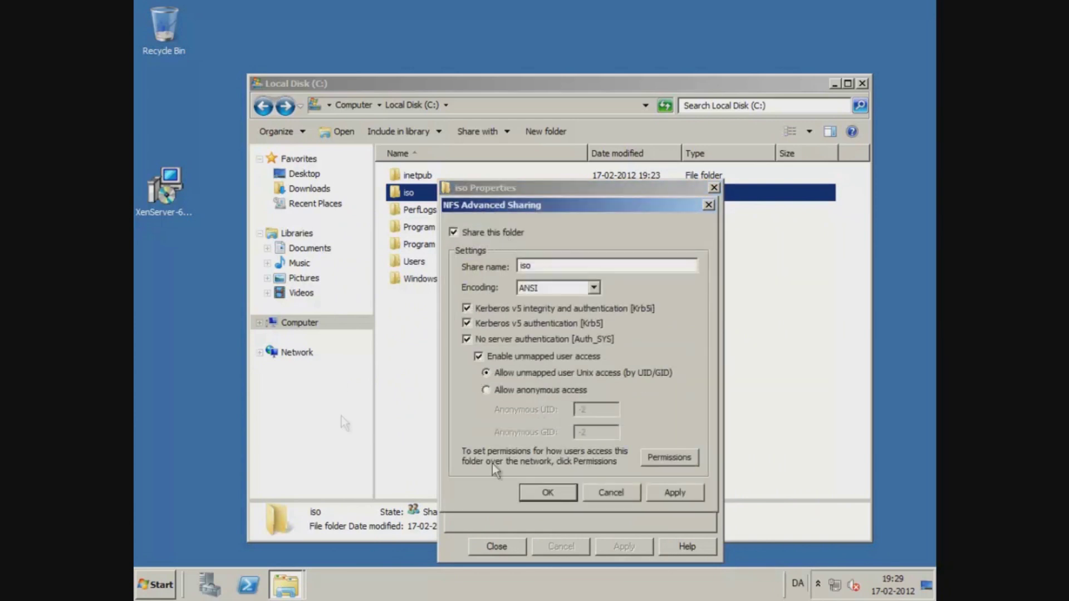
{"action": "left_click", "coordinate": [513, 391]}
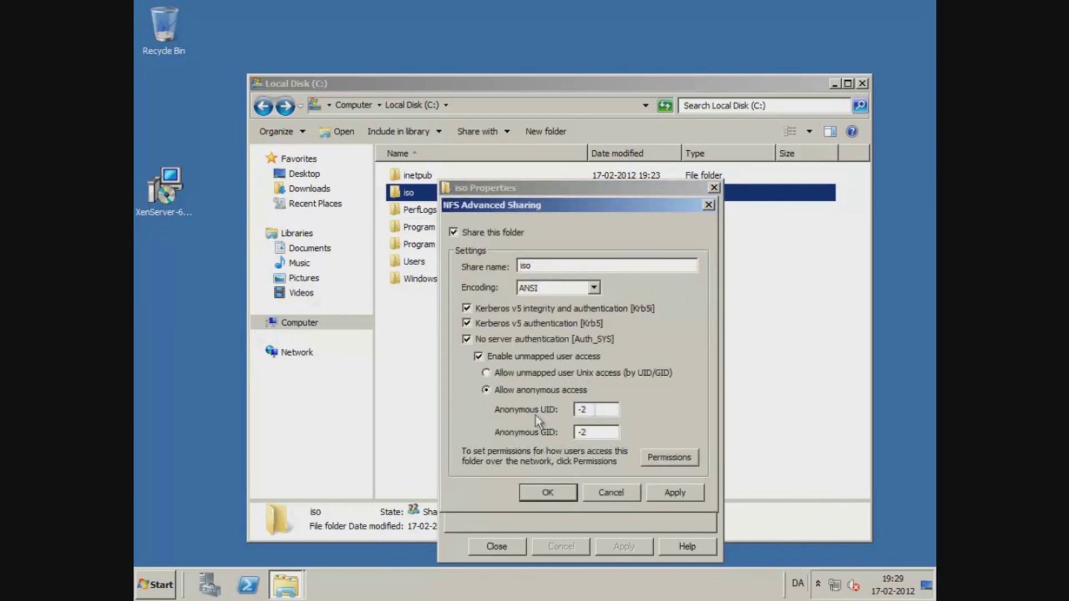
- Set the NFS share's type of access to Read-Write for ALL MACHINES, apply the NFS sharing settings and close the folder properties
{"action": "left_click", "coordinate": [666, 457]}
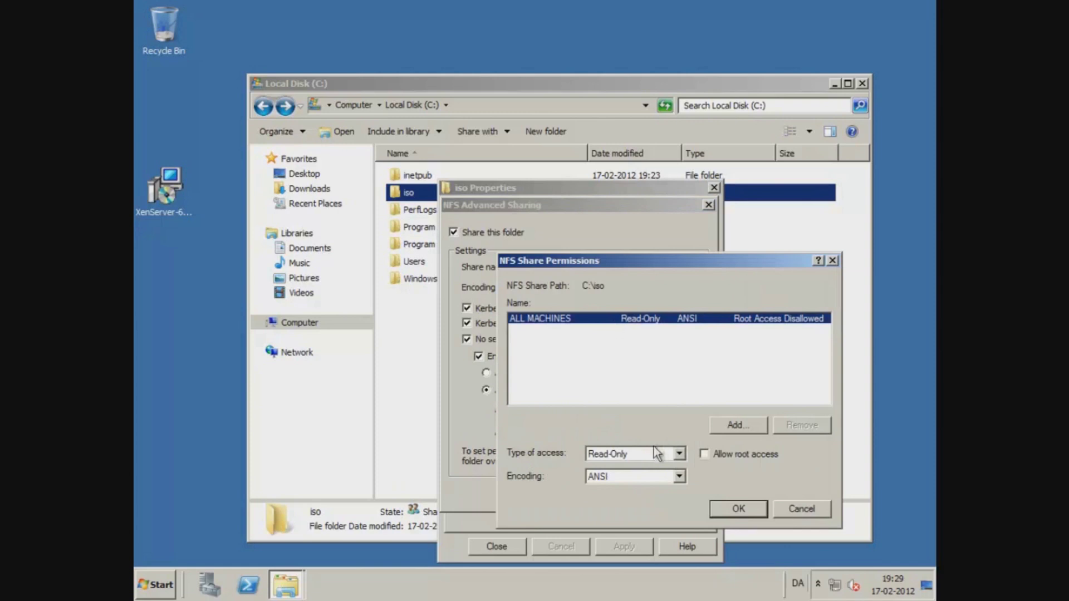
{"action": "left_click", "coordinate": [653, 455]}
{"action": "left_click", "coordinate": [635, 489]}
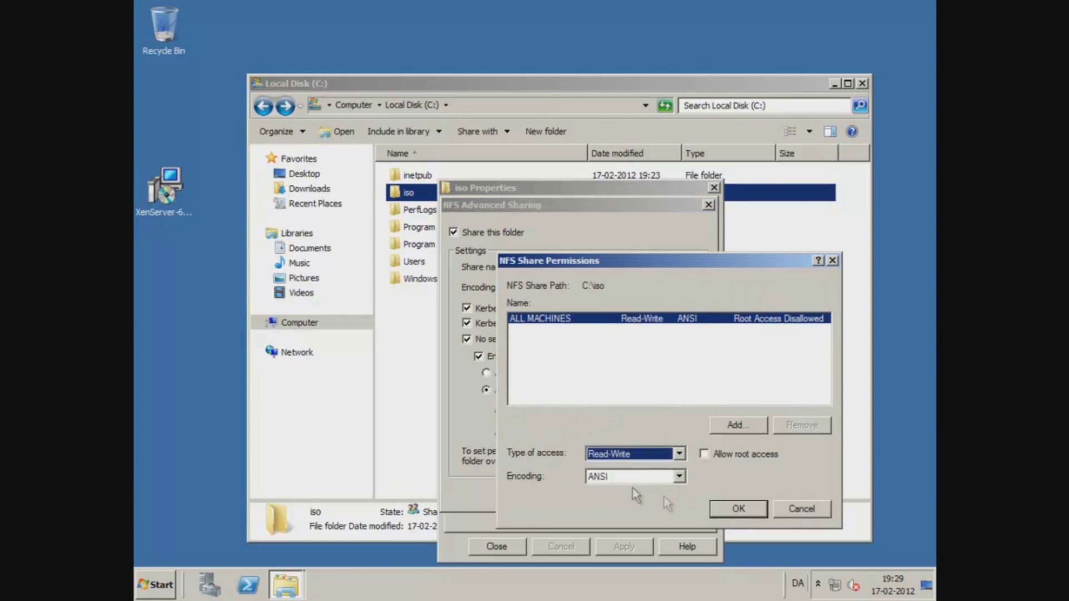
{"action": "left_click", "coordinate": [728, 512]}
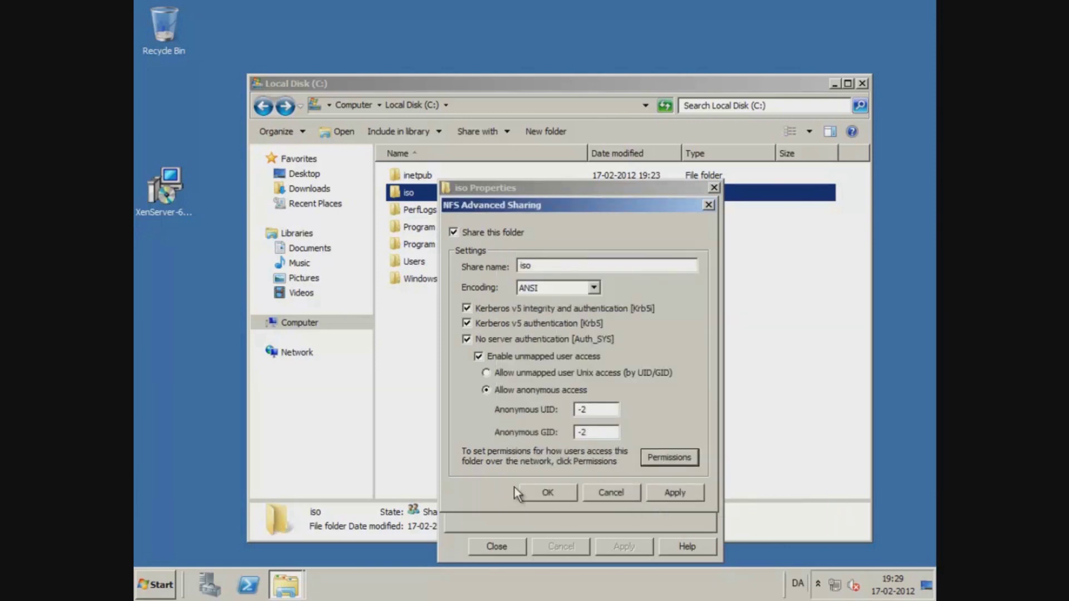
{"action": "left_click", "coordinate": [539, 497]}
{"action": "left_click", "coordinate": [509, 545]}
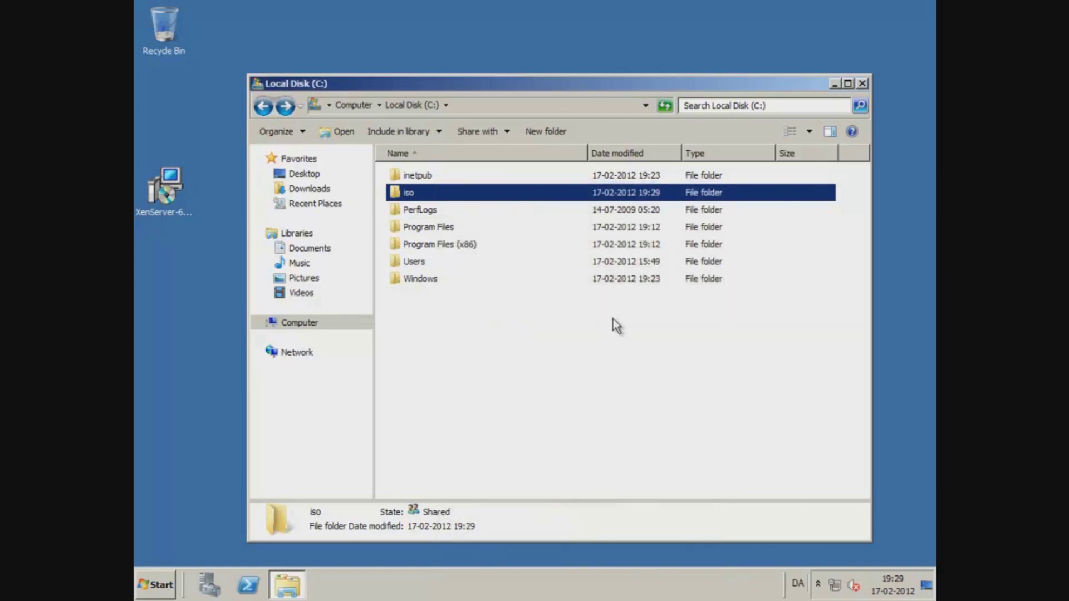
{"action": "right_click", "coordinate": [421, 202]}
{"action": "left_click", "coordinate": [413, 392]}
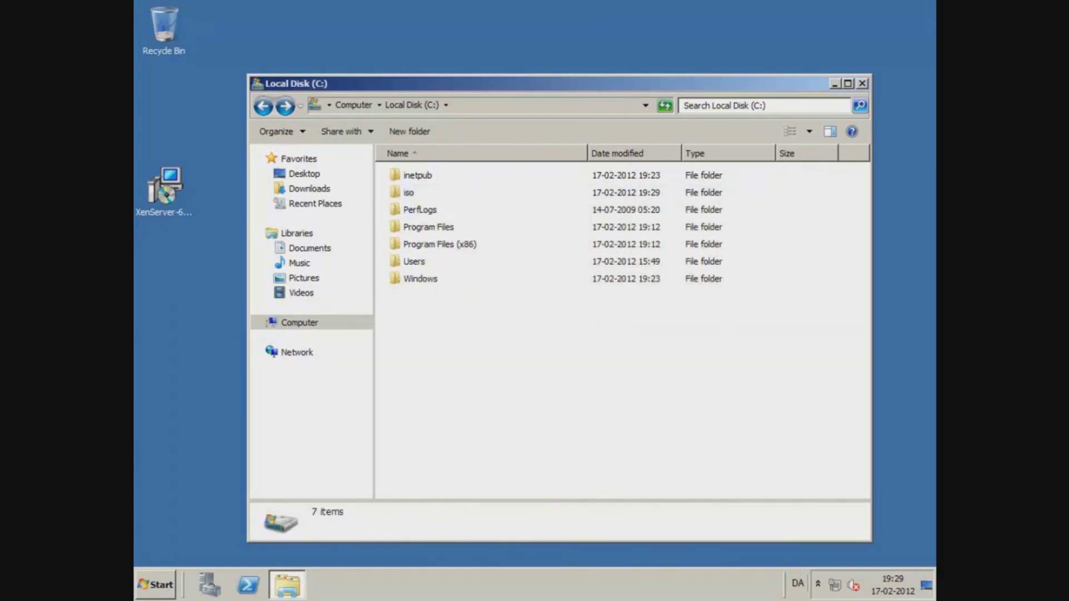
- Search for "shar" and open Share and Storage Management
{"action": "left_click", "coordinate": [160, 591]}
{"action": "type", "text": "shar"}
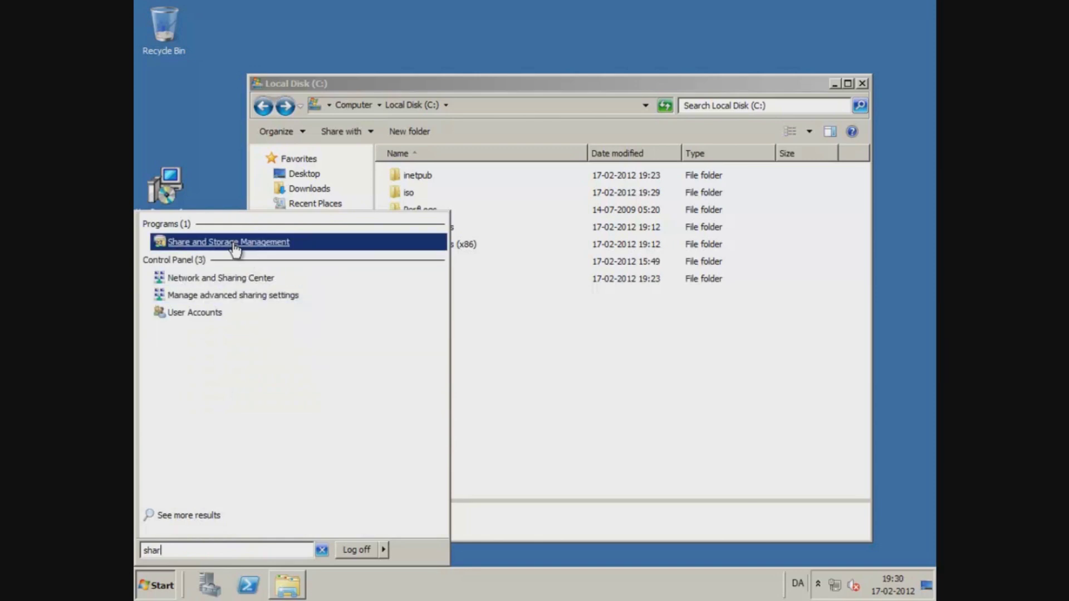
{"action": "left_click", "coordinate": [234, 245]}
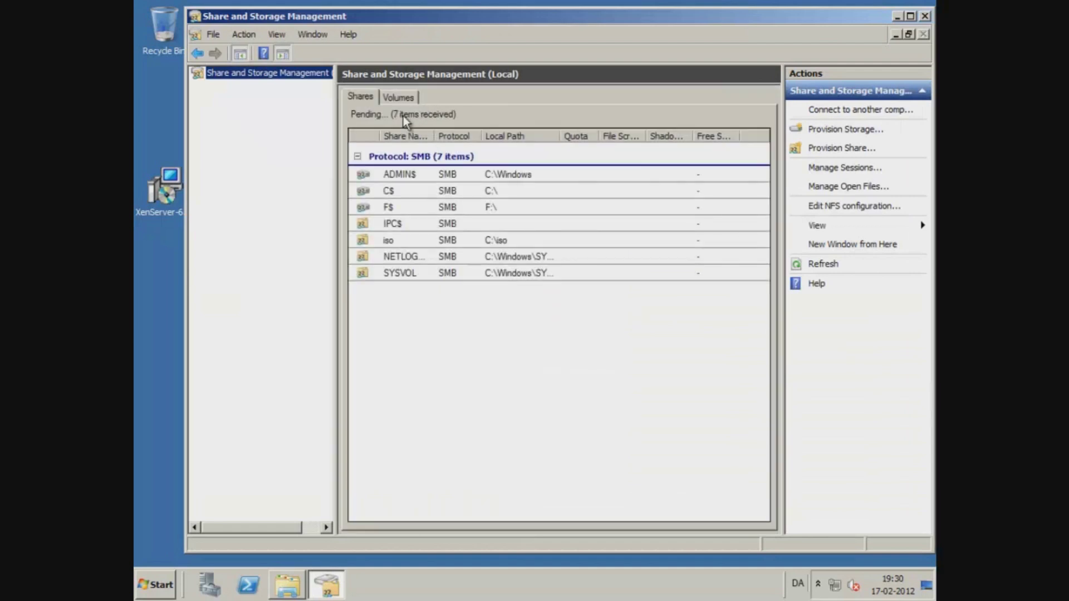
- Open the properties of the SMB iso share and review its advanced settings
{"action": "right_click", "coordinate": [394, 241]}
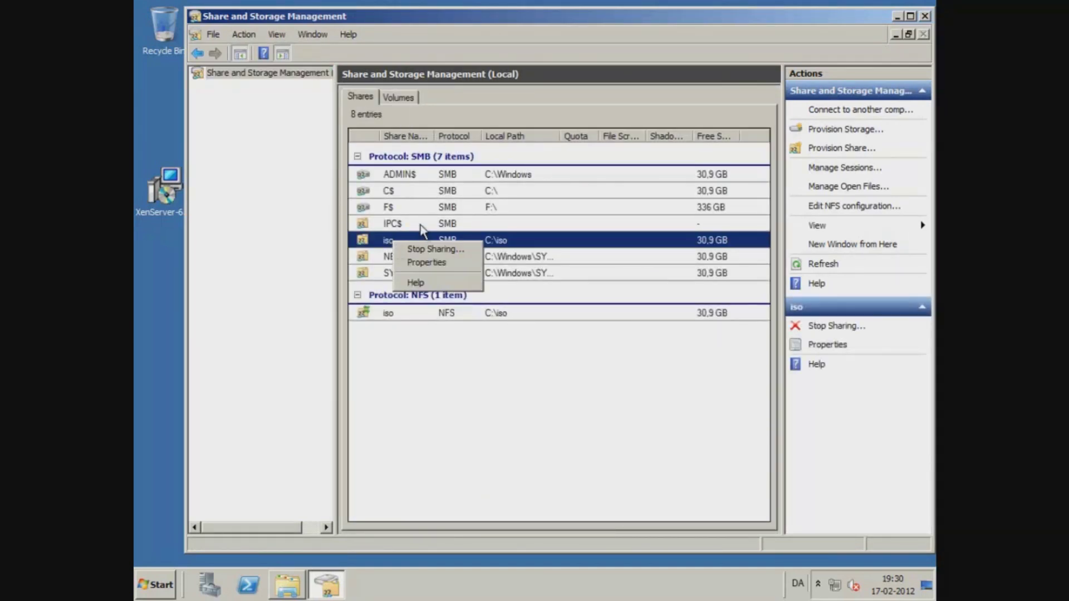
{"action": "left_click", "coordinate": [419, 264]}
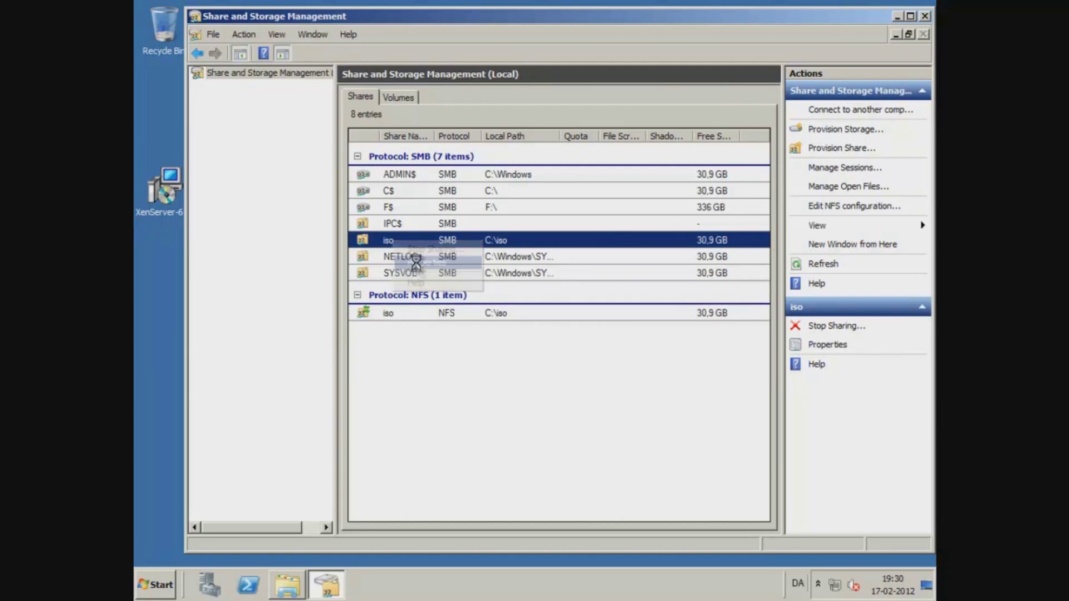
{"action": "left_click", "coordinate": [608, 381]}
{"action": "left_click", "coordinate": [434, 329]}
{"action": "left_click", "coordinate": [617, 432]}
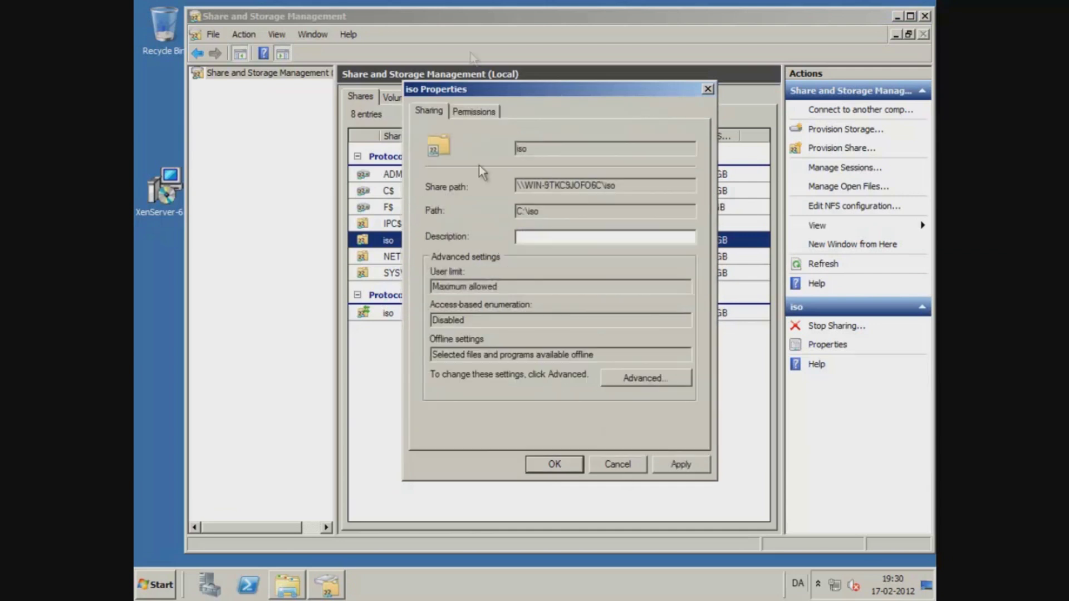
- Review the NTFS permissions of ANONYMOUS LOGON for the SMB iso share and close them
{"action": "left_click", "coordinate": [475, 113]}
{"action": "left_click", "coordinate": [484, 346]}
{"action": "left_click", "coordinate": [480, 214]}
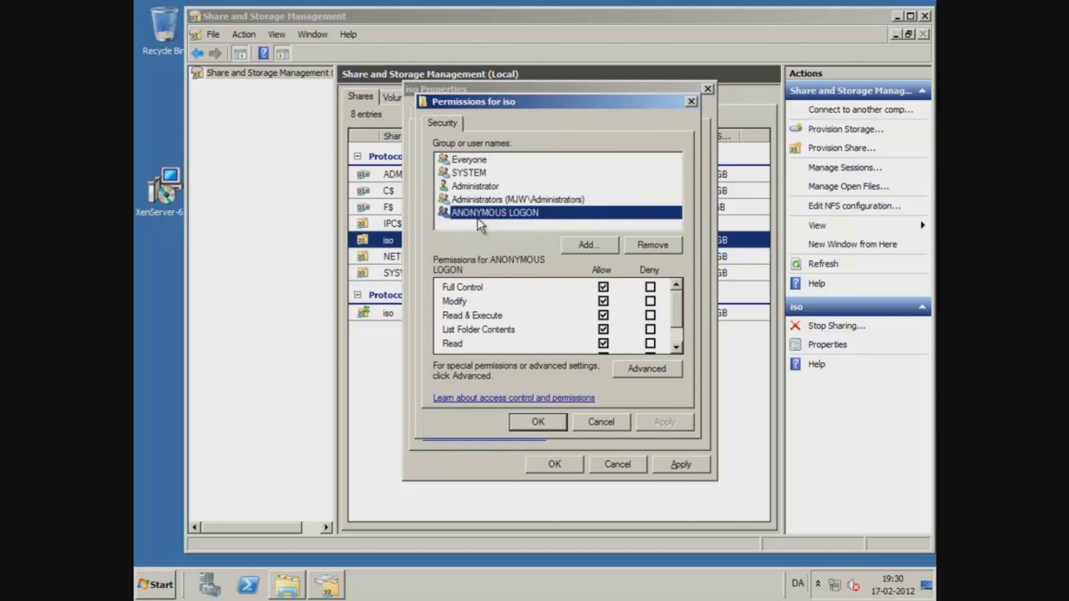
{"action": "left_click", "coordinate": [554, 424]}
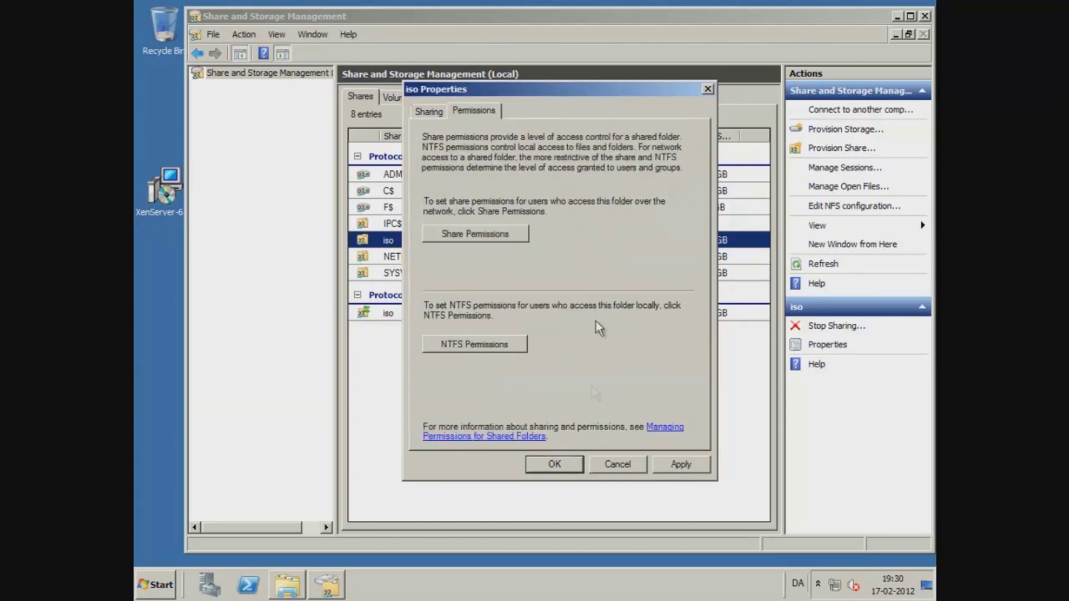
- Add ANONYMOUS LOGON to the share permissions of the SMB iso share
{"action": "left_click", "coordinate": [499, 242]}
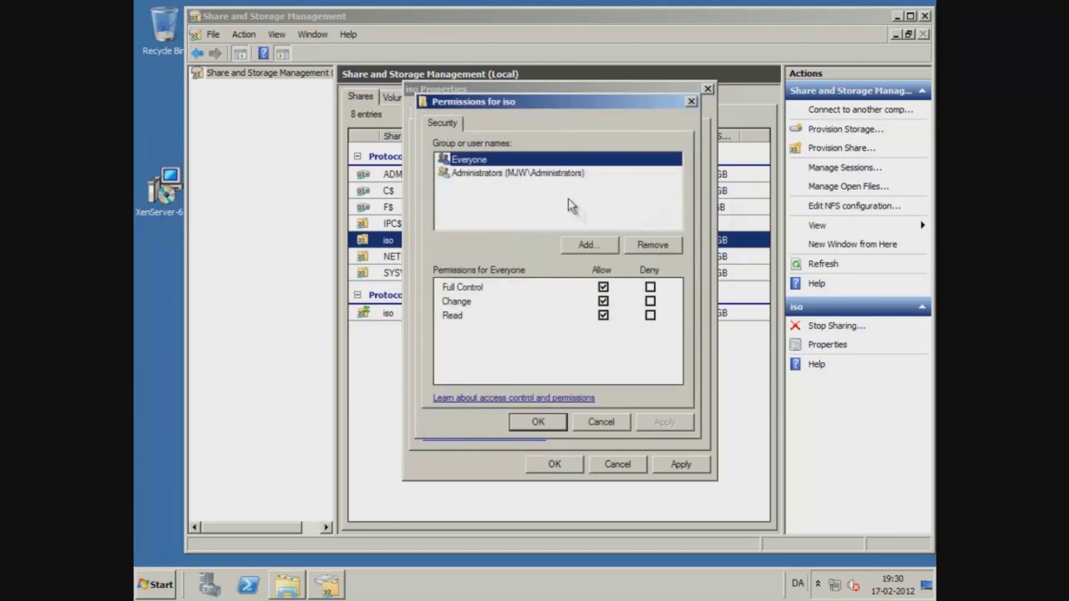
{"action": "left_click", "coordinate": [602, 245]}
{"action": "type", "text": "ano"}
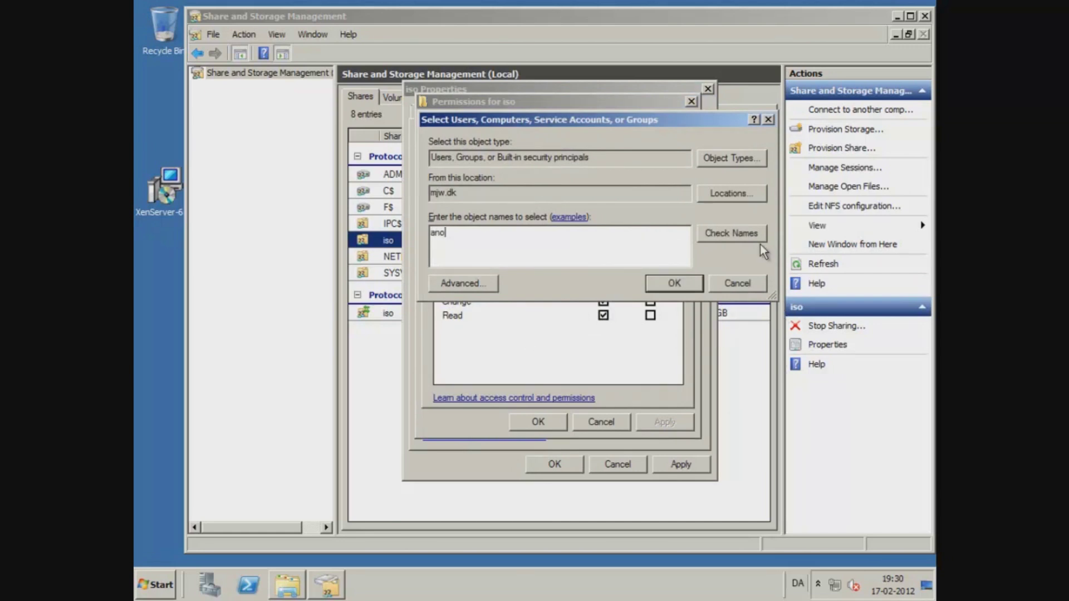
{"action": "left_click", "coordinate": [736, 235]}
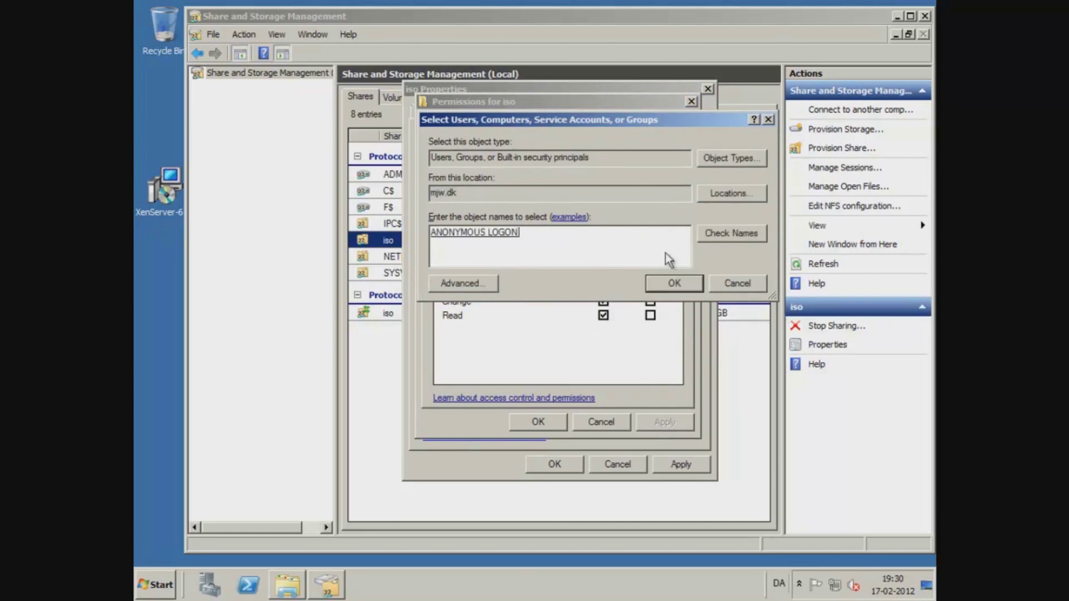
{"action": "left_click", "coordinate": [674, 284]}
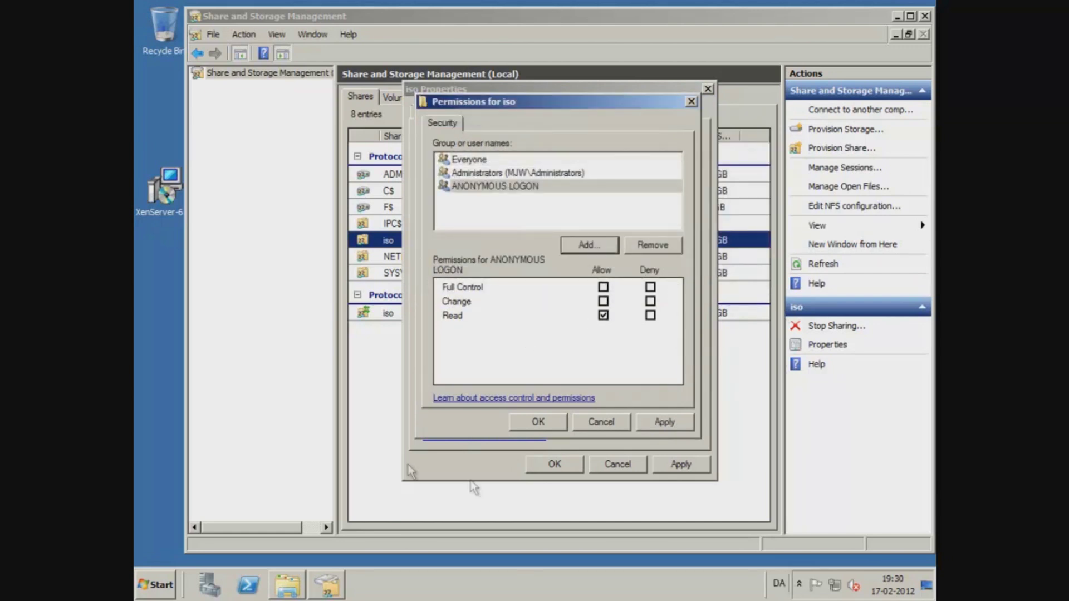
- Allow ANONYMOUS LOGON Full Control on the iso share, apply the permissions and close Share and Storage Management
{"action": "left_click", "coordinate": [603, 287]}
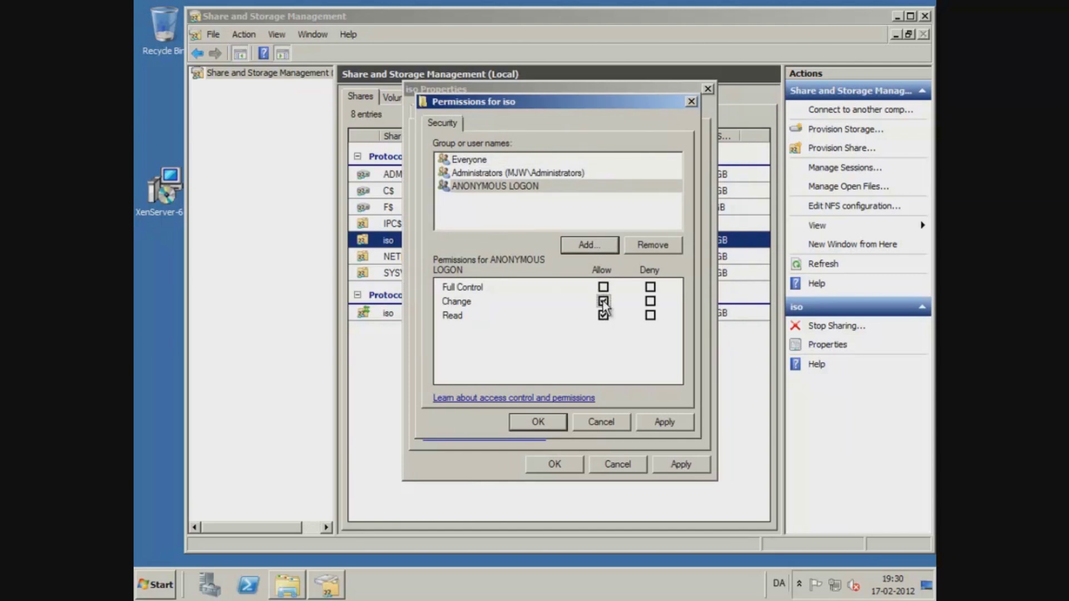
{"action": "left_click", "coordinate": [645, 423]}
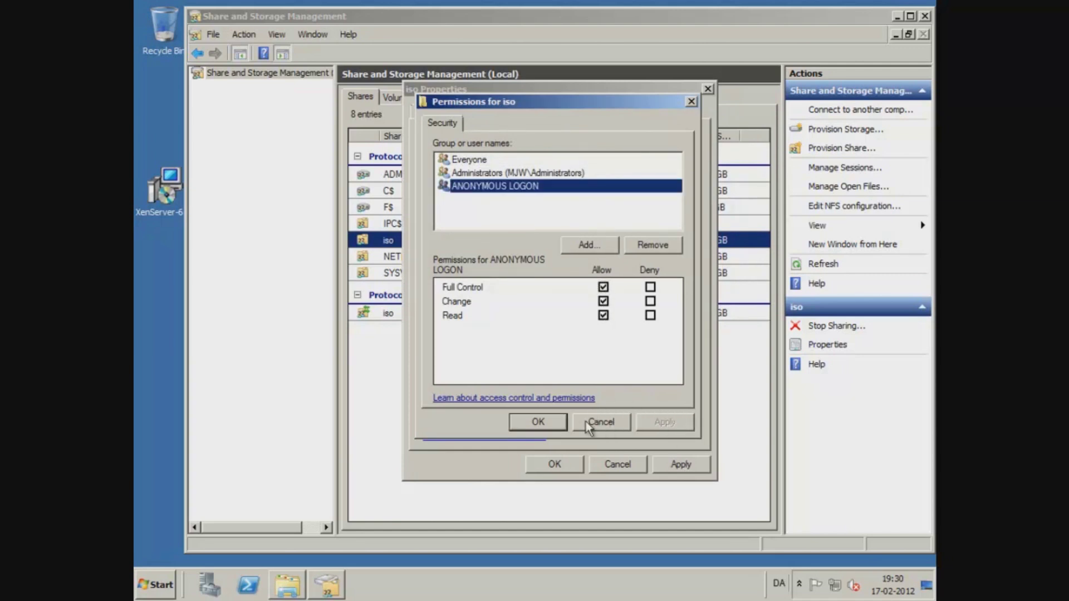
{"action": "left_click", "coordinate": [556, 426]}
{"action": "left_click", "coordinate": [555, 464]}
{"action": "left_click", "coordinate": [541, 402]}
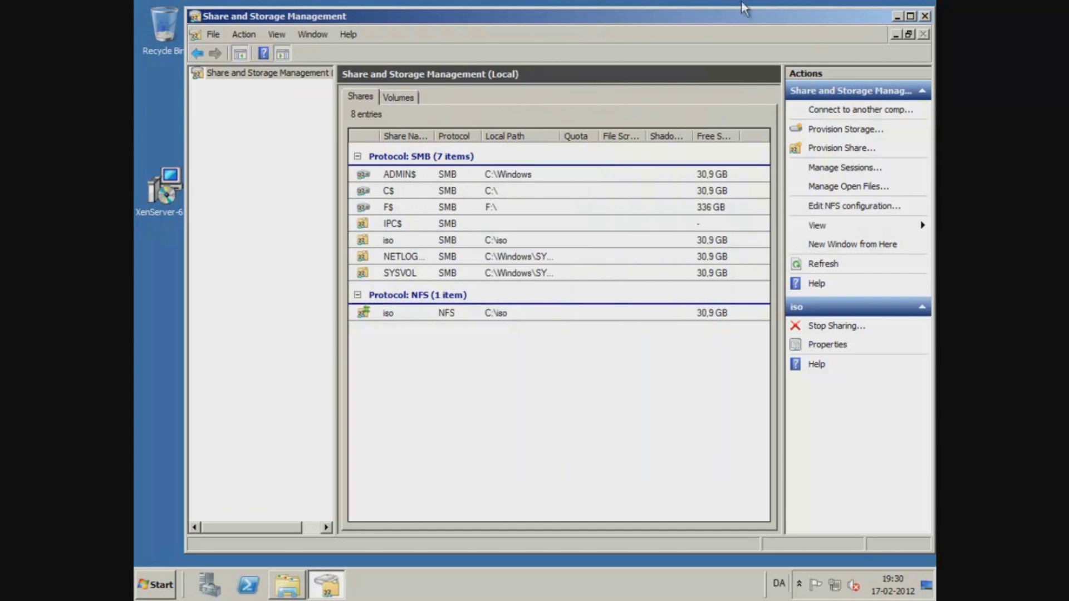
{"action": "left_click", "coordinate": [925, 16]}
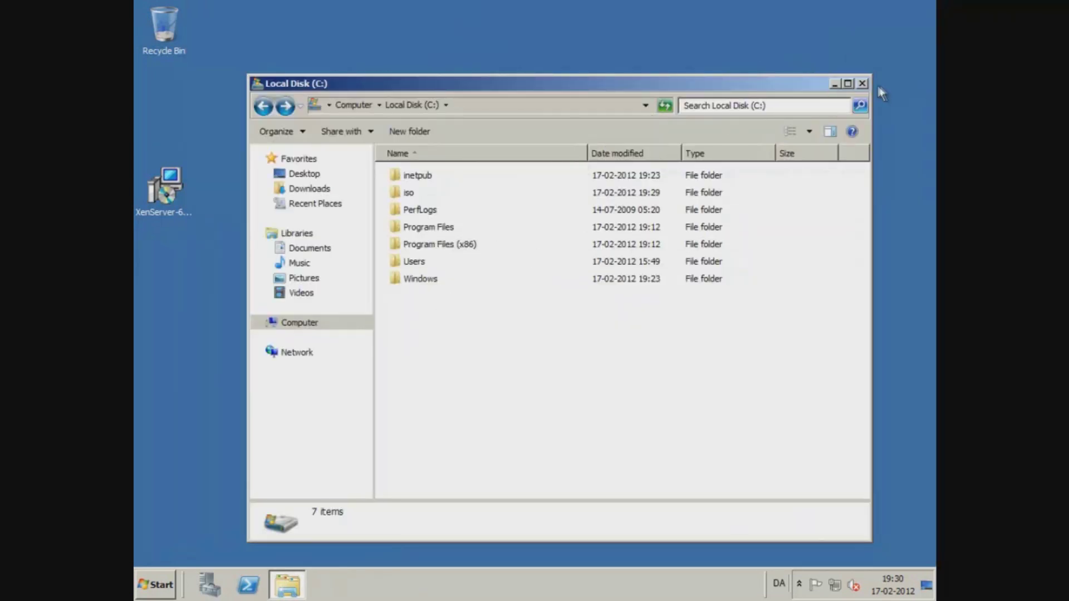
- Check the contents and path of the iso folder on drive C, and close the folder window
{"action": "double_click", "coordinate": [417, 195]}
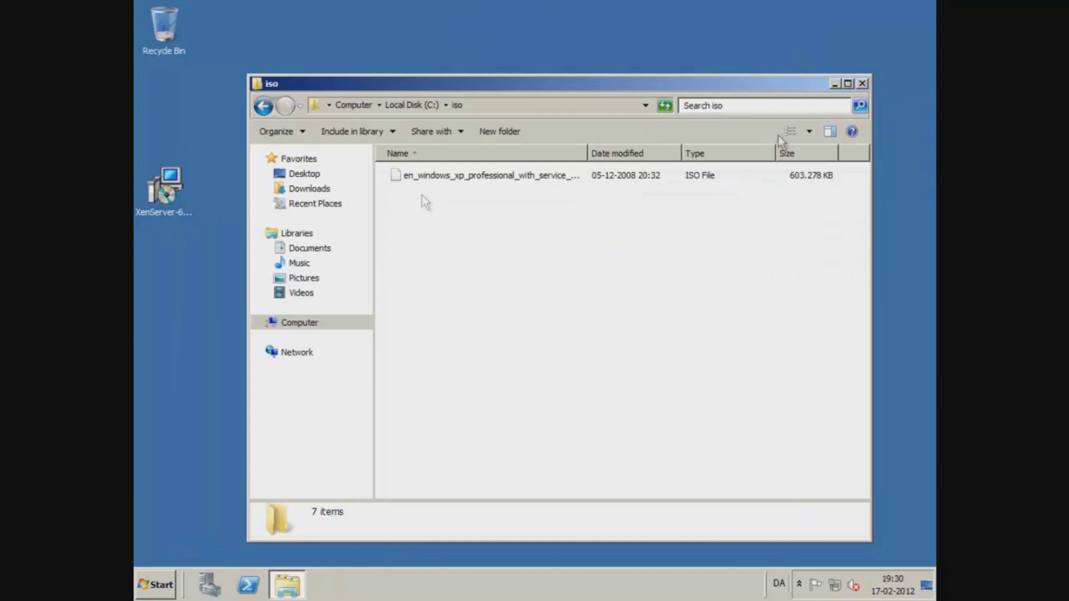
{"action": "left_click", "coordinate": [572, 113]}
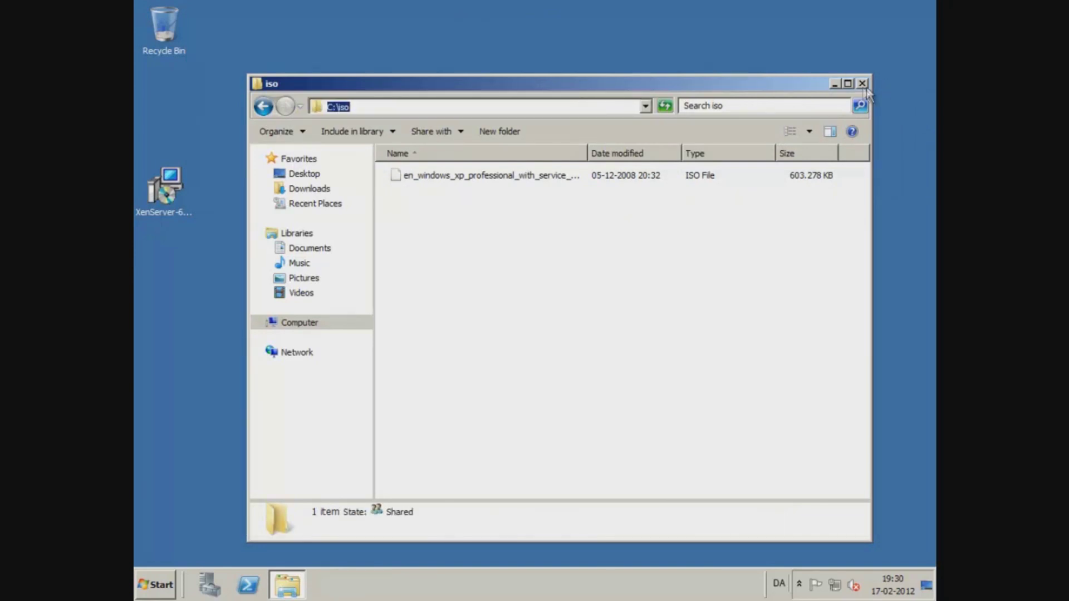
{"action": "left_click", "coordinate": [862, 83]}
- Install Citrix XenCenter from the desktop installer into the default folder C:\Program Files (x86)\Citrix\XenCenter\
{"action": "double_click", "coordinate": [174, 192]}
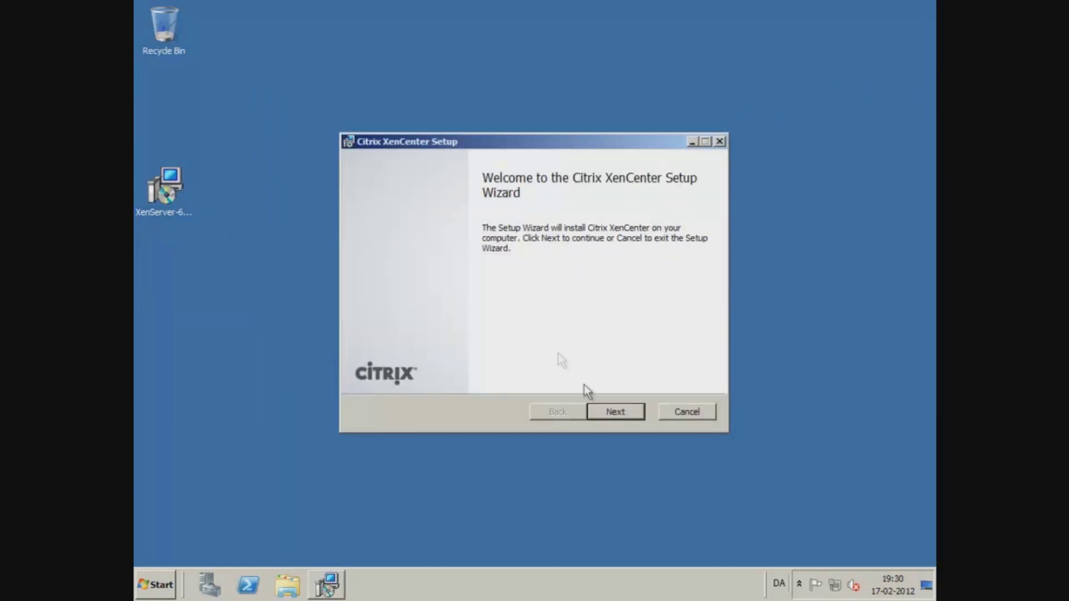
{"action": "left_click", "coordinate": [617, 413]}
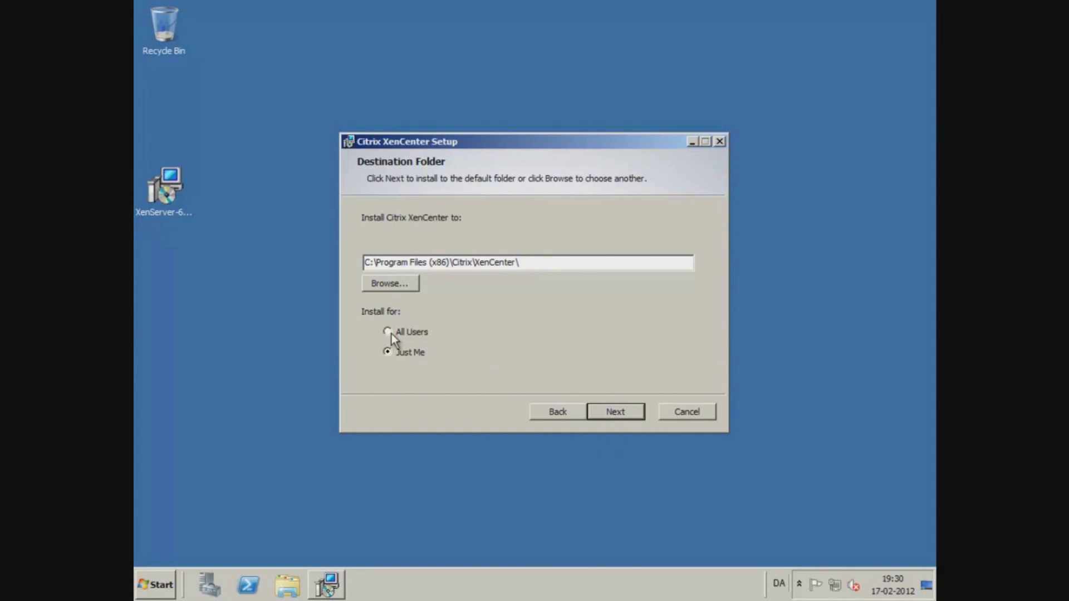
{"action": "left_click", "coordinate": [622, 410]}
{"action": "left_click", "coordinate": [622, 410]}
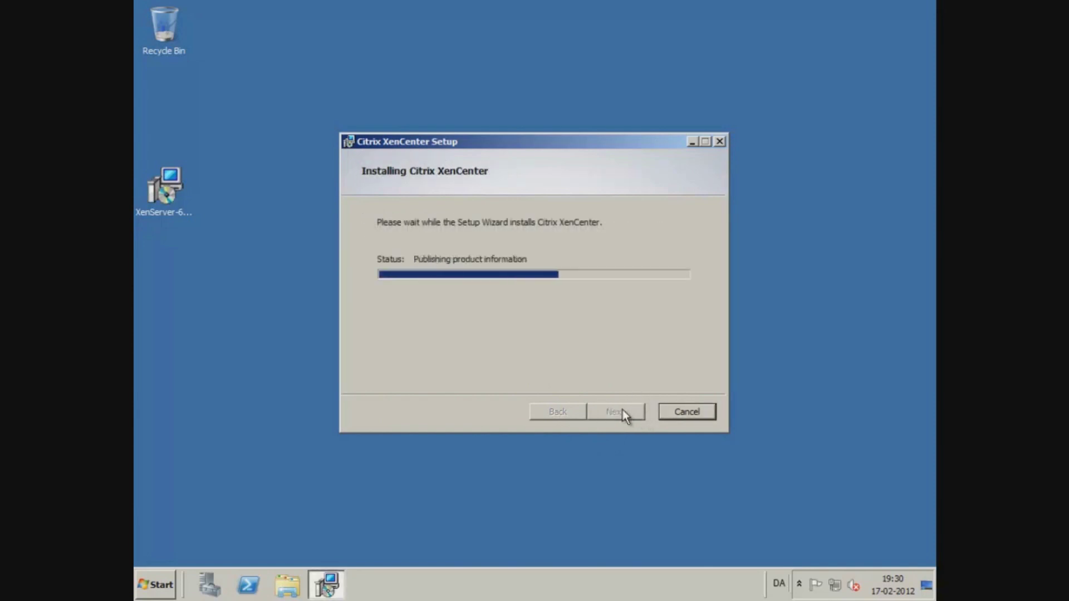
{"action": "left_click", "coordinate": [622, 411]}
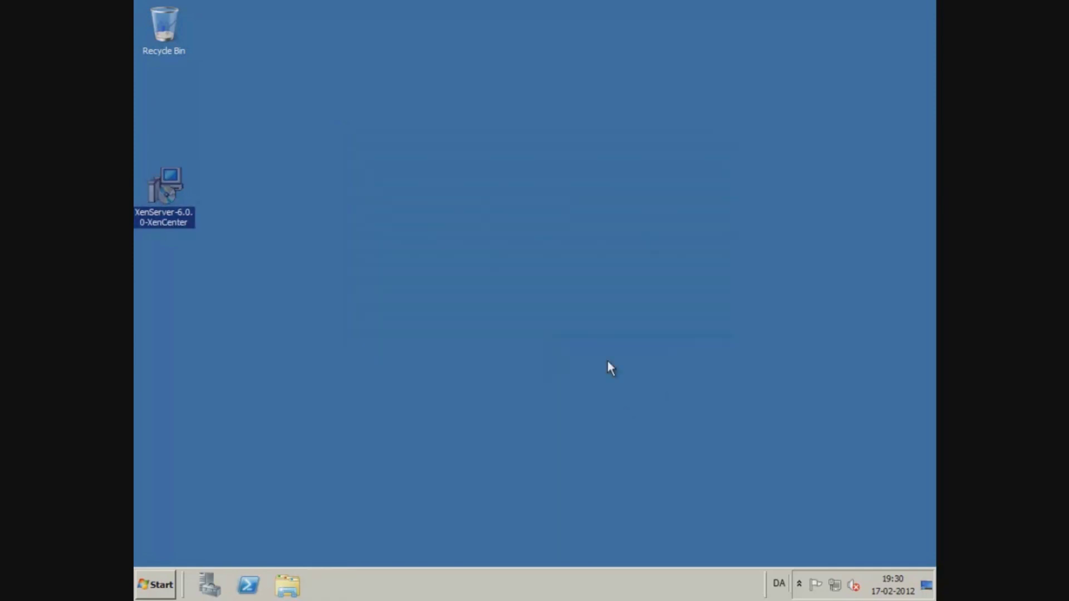
- Switch to Citrix XenCenter, decline the periodic update checks and move its window clear of the taskbar
{"action": "left_click", "coordinate": [218, 519]}
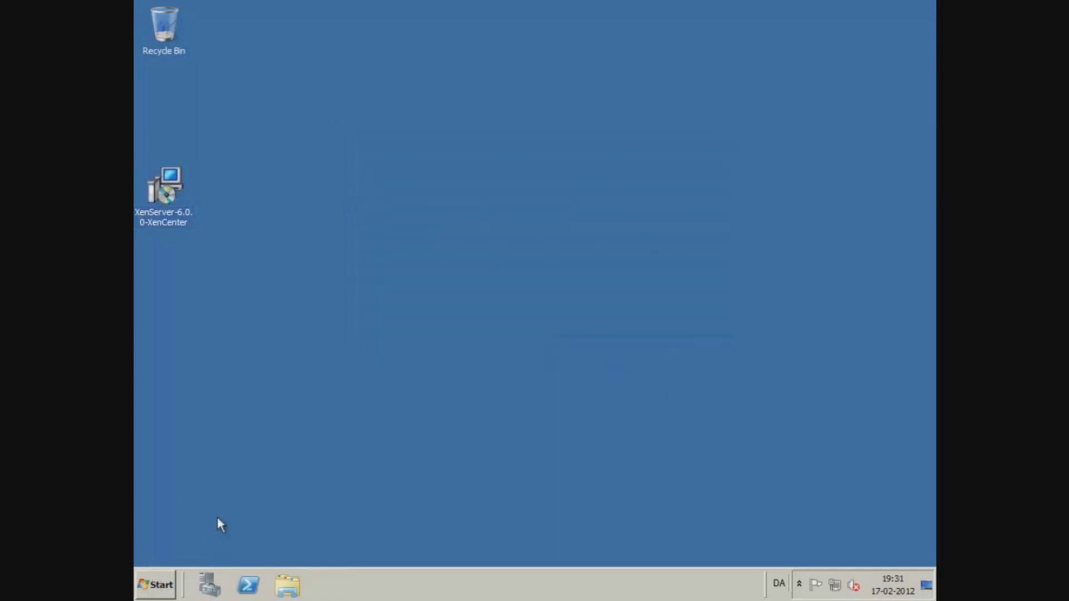
{"action": "left_click", "coordinate": [155, 585]}
{"action": "left_click", "coordinate": [237, 355]}
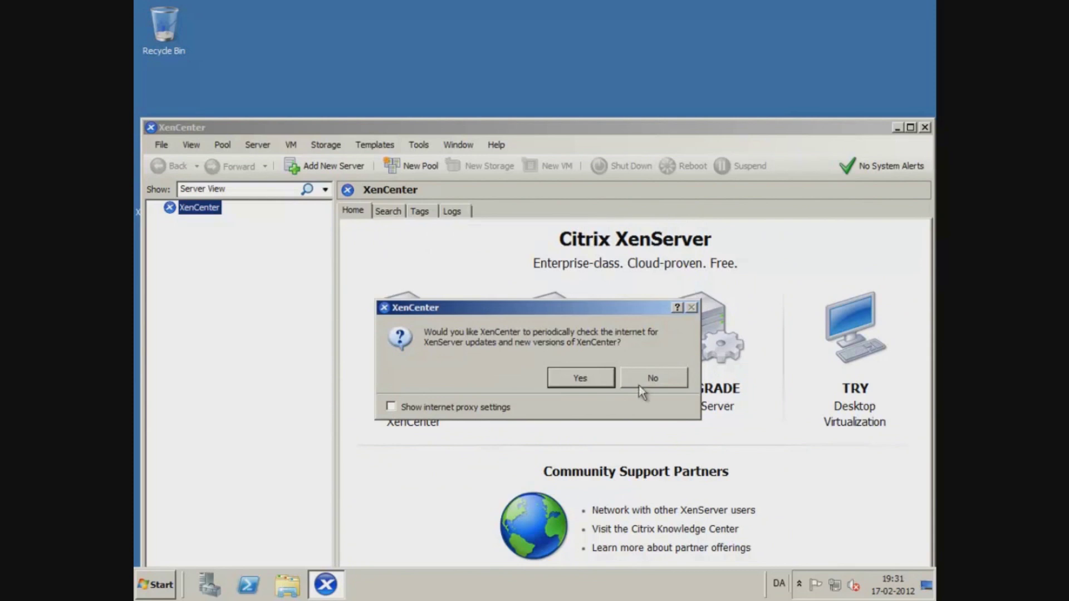
{"action": "left_click", "coordinate": [653, 378]}
{"action": "left_click_drag", "start_coordinate": [286, 128], "coordinate": [361, 58]}
- Add the server 192.168.59.138 with user name root and the account password, without saving the connection state
{"action": "right_click", "coordinate": [275, 139]}
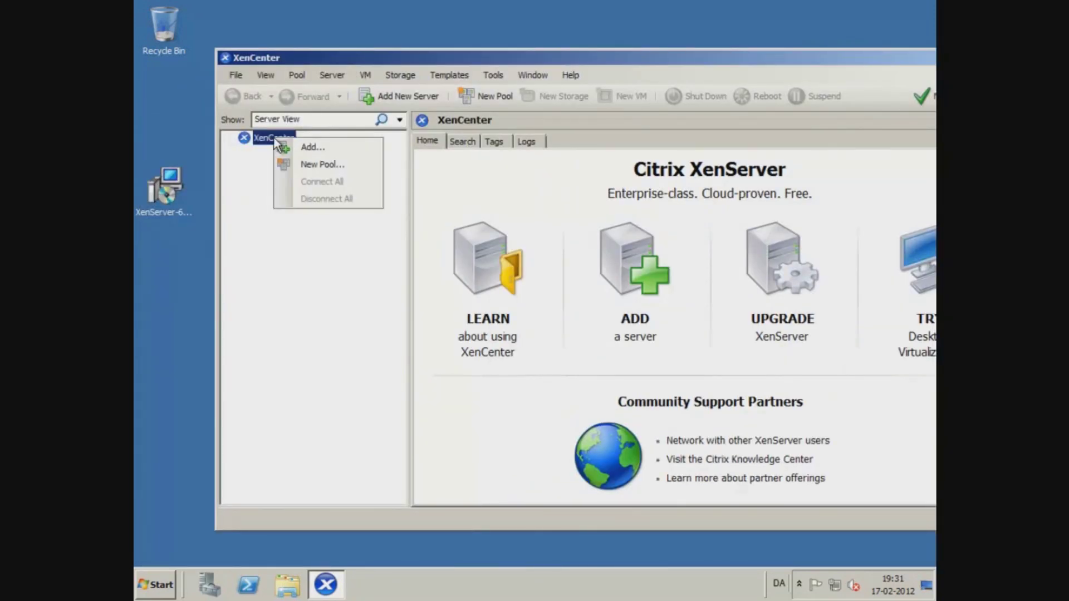
{"action": "left_click", "coordinate": [302, 147]}
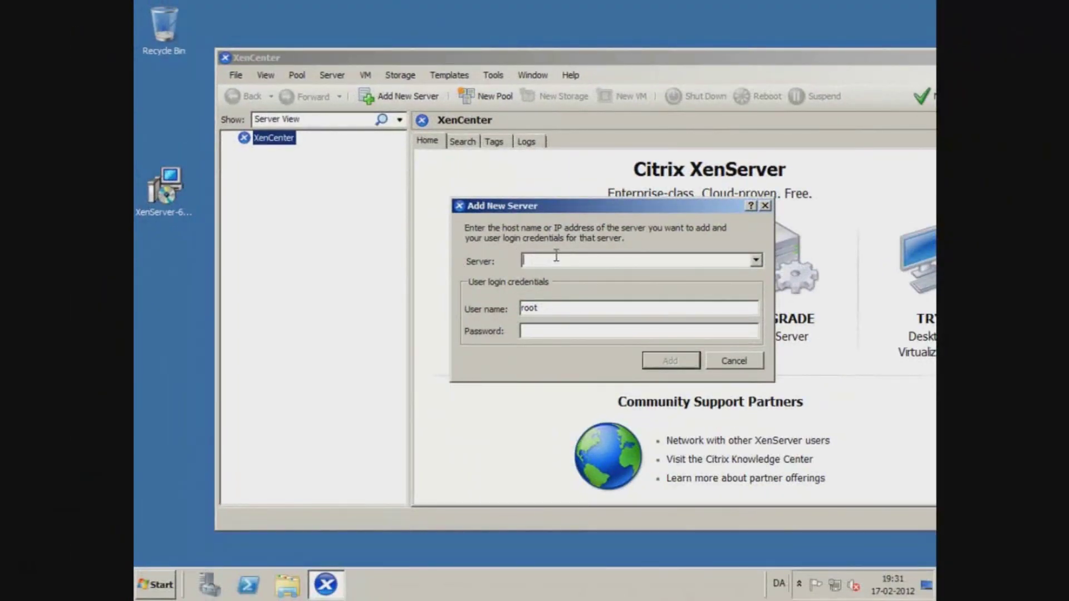
{"action": "type", "text": "19"}
{"action": "type", "text": "2.168.59.138"}
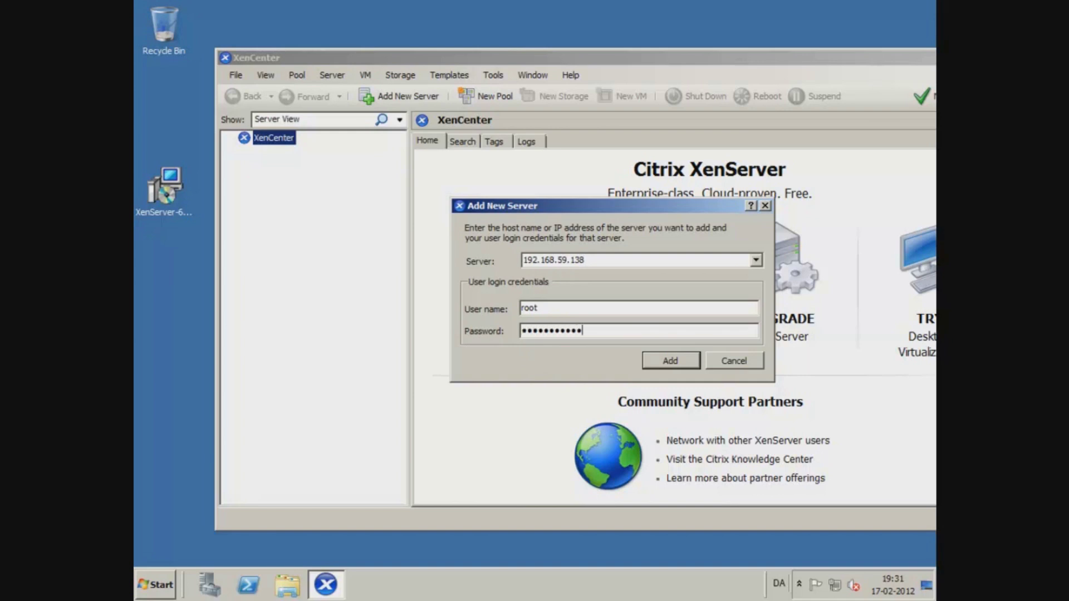
{"action": "key", "text": "Return"}
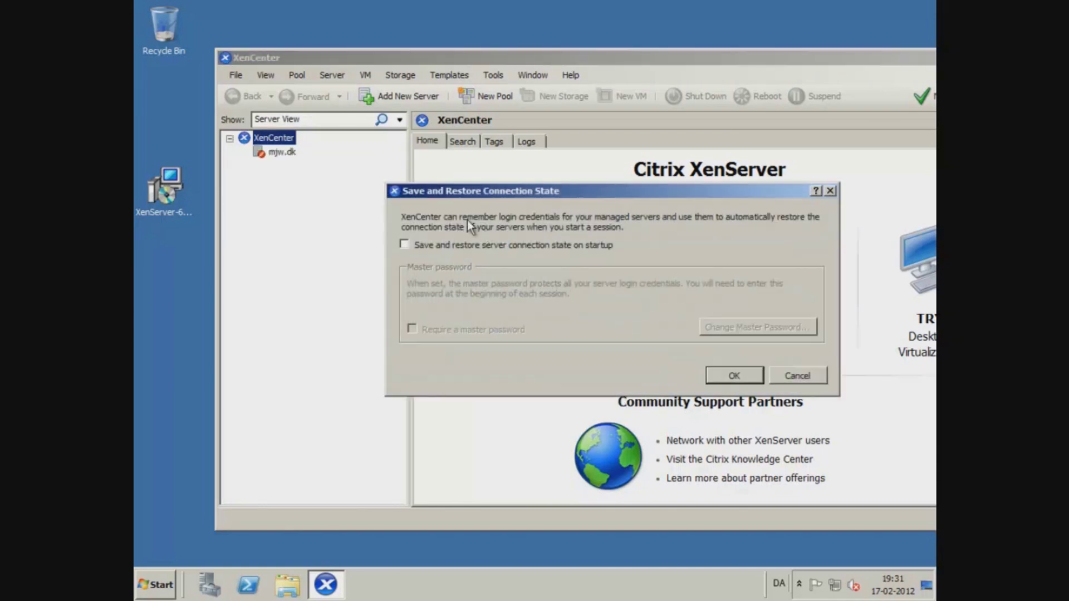
{"action": "left_click", "coordinate": [750, 373]}
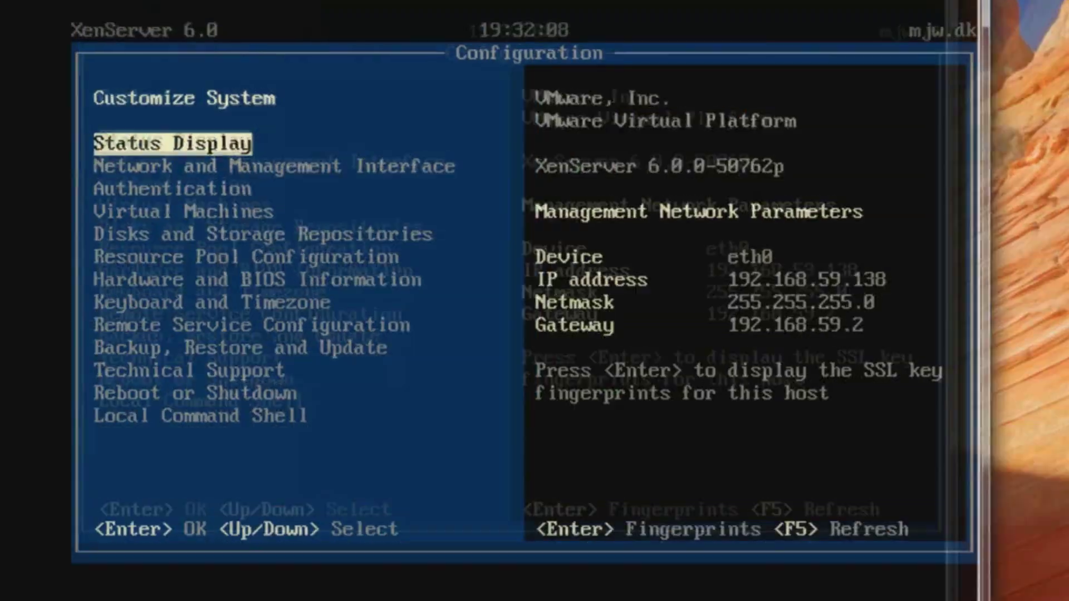
- Switch to the XenServer console, examine the list of all virtual machines on the host and leave it
{"action": "key", "text": "Down"}
{"action": "key", "text": "Down"}
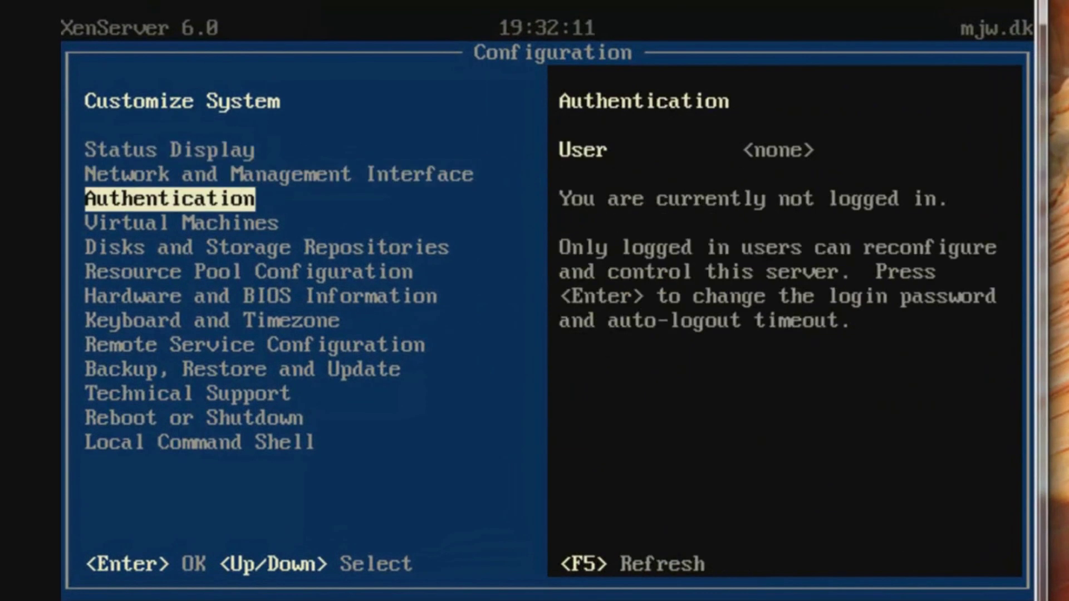
{"action": "key", "text": "Down"}
{"action": "key", "text": "Return"}
{"action": "key", "text": "Down"}
{"action": "key", "text": "Down"}
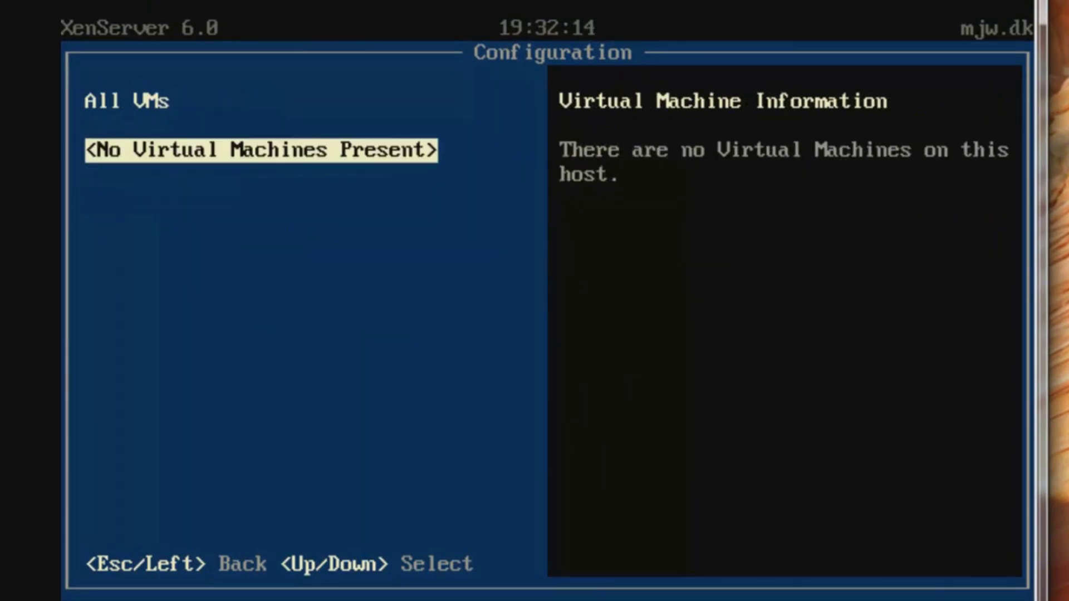
{"action": "key", "text": "Escape"}
{"action": "key", "text": "Escape"}
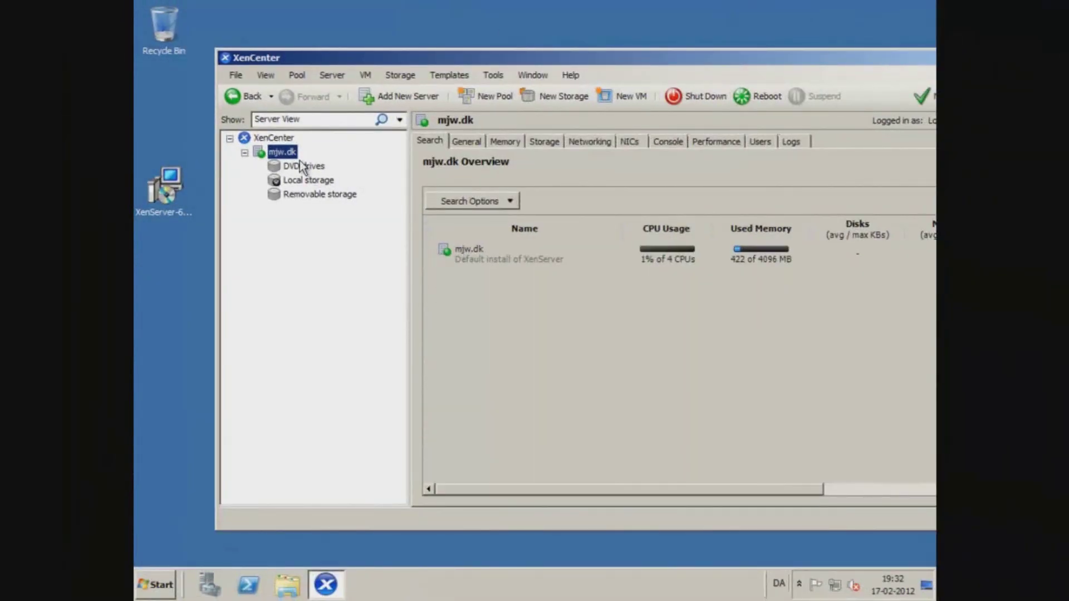
- Start a new storage repository on the mjw.dk server in XenCenter, with type NFS ISO and name WindowsXP
{"action": "right_click", "coordinate": [292, 151]}
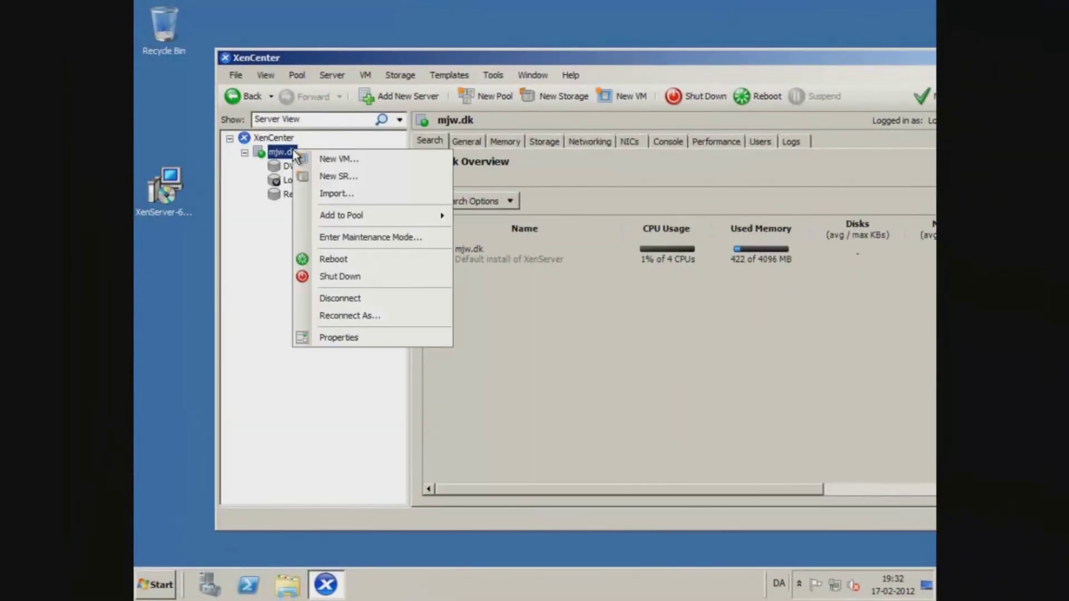
{"action": "left_click", "coordinate": [363, 176]}
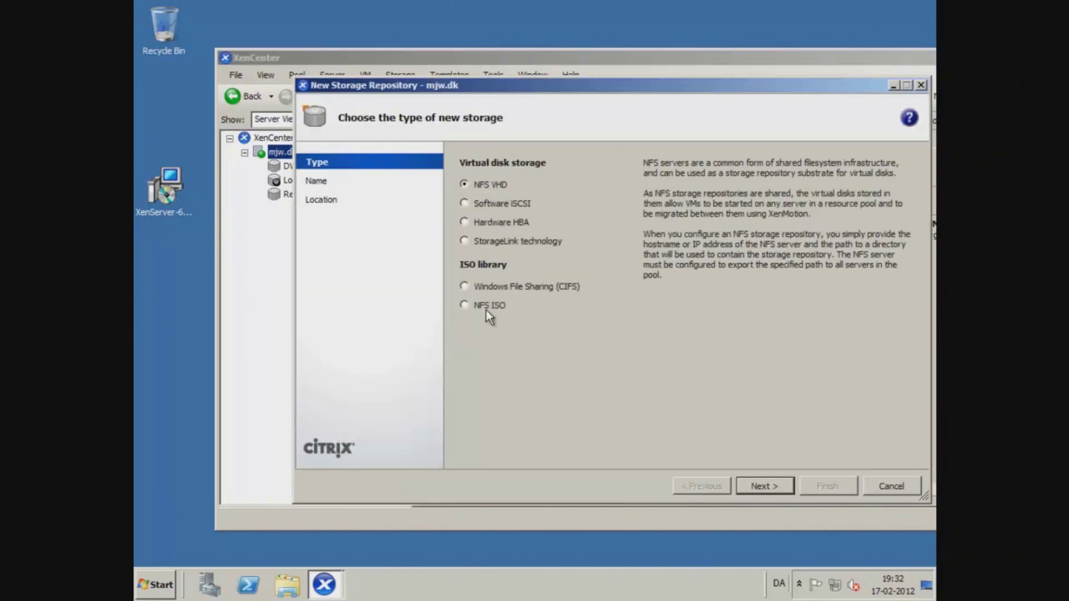
{"action": "left_click", "coordinate": [489, 307]}
{"action": "left_click", "coordinate": [765, 486]}
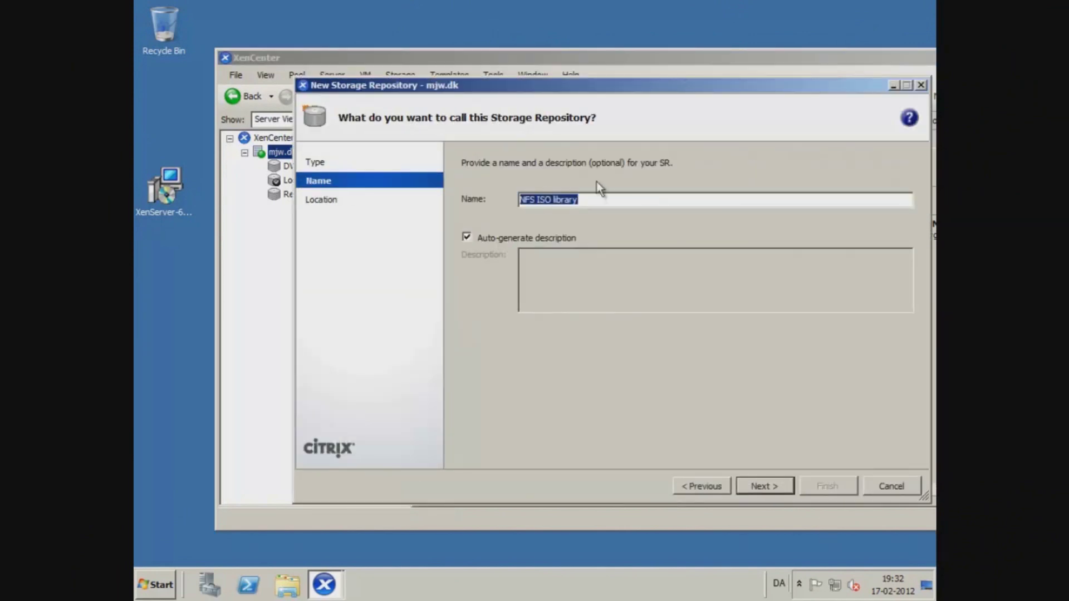
{"action": "type", "text": "WindowsXP"}
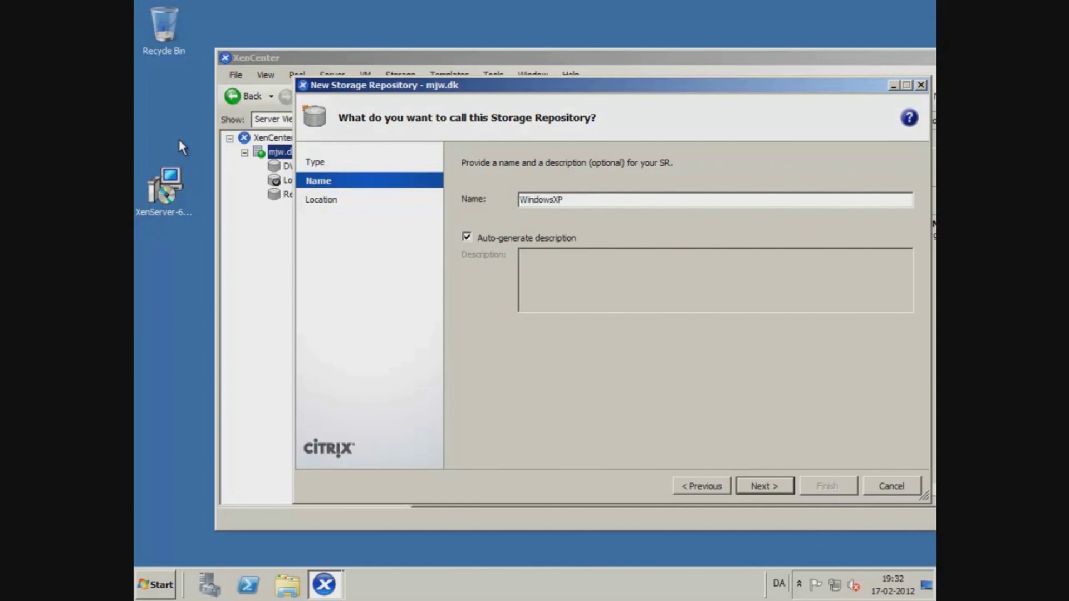
{"action": "left_click", "coordinate": [764, 486]}
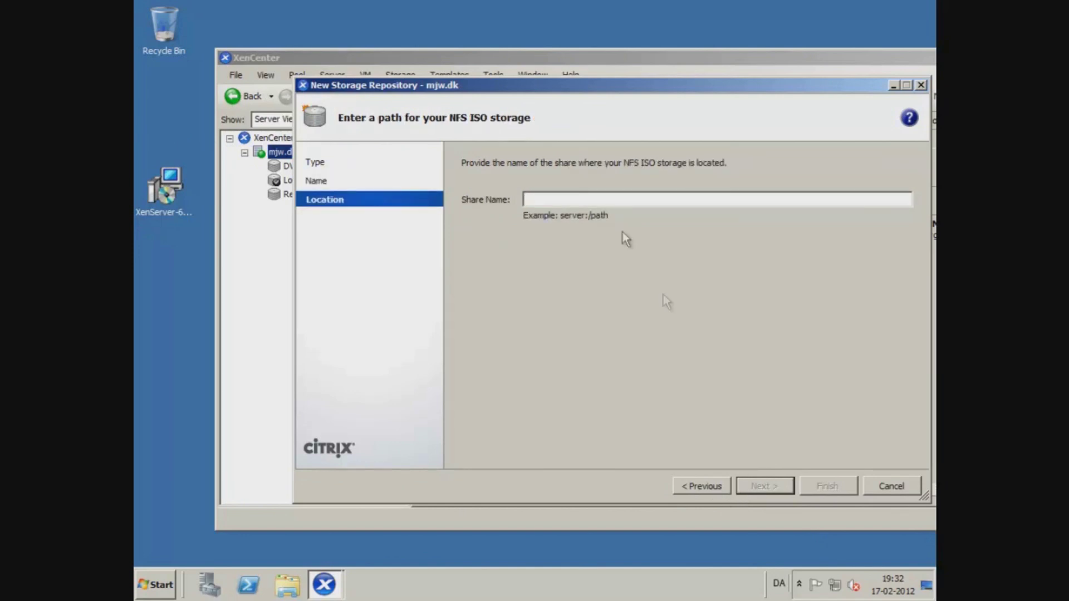
- Run ipconfig in Command Prompt to look up the Windows server's IPv4 address, and move the window aside
{"action": "left_click", "coordinate": [156, 585]}
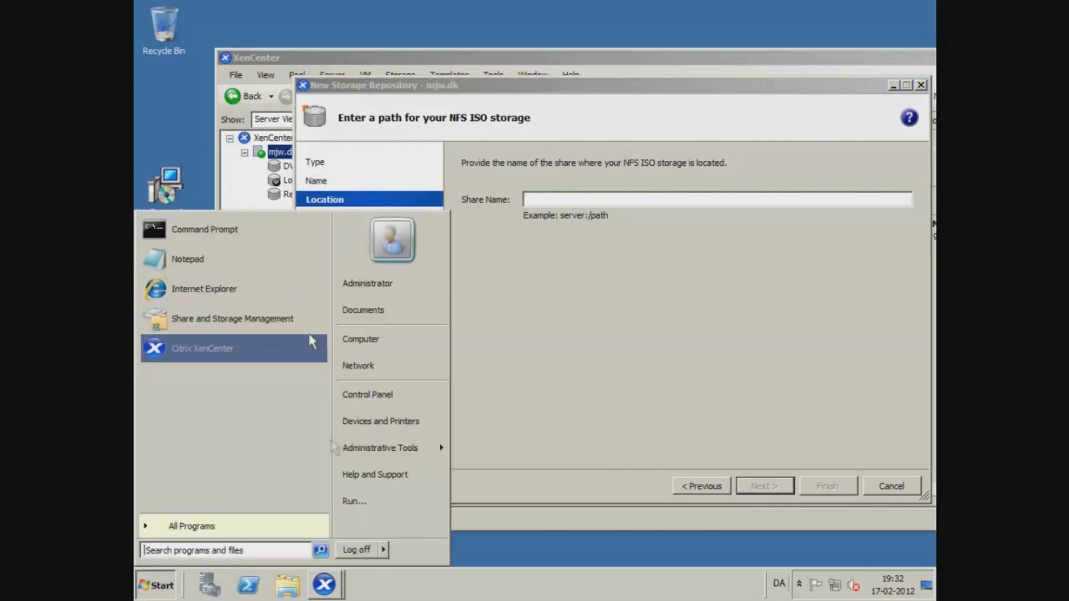
{"action": "left_click", "coordinate": [198, 229]}
{"action": "type", "text": "ipconfig"}
{"action": "key", "text": "Return"}
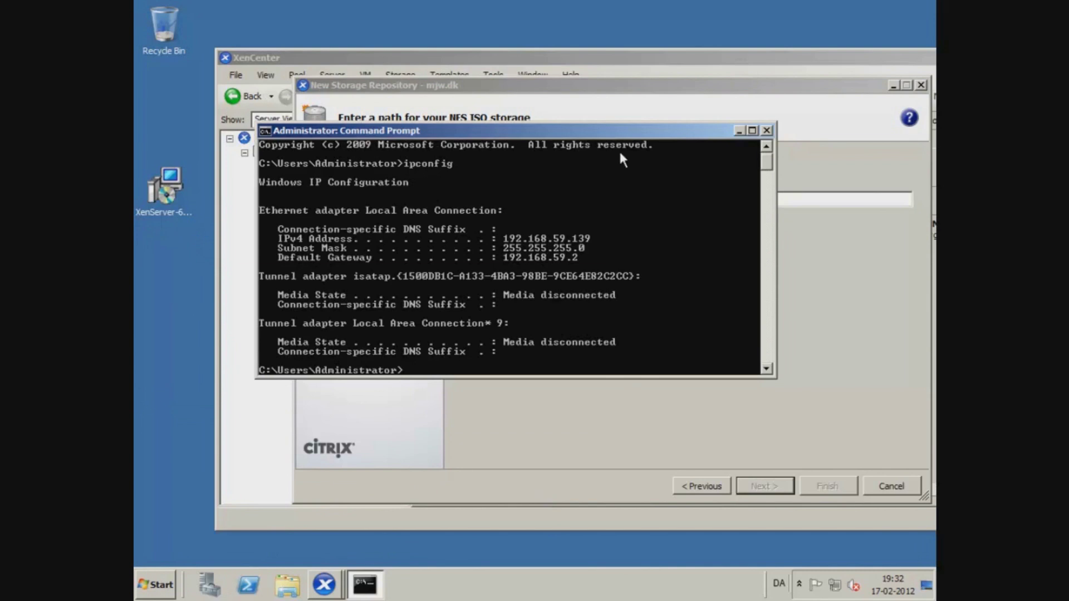
{"action": "left_click_drag", "start_coordinate": [624, 139], "coordinate": [284, 241]}
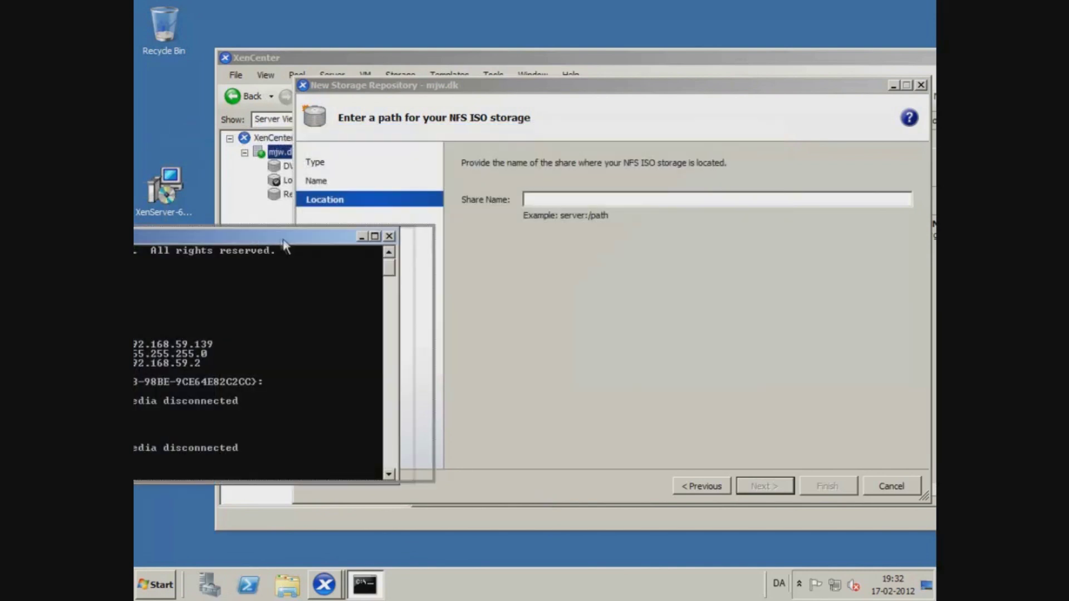
- Set the NFS ISO share to 192.168.59.139:/iso, close Command Prompt and finish creating the storage repository
{"action": "left_click", "coordinate": [625, 198]}
{"action": "type", "text": "192.168"}
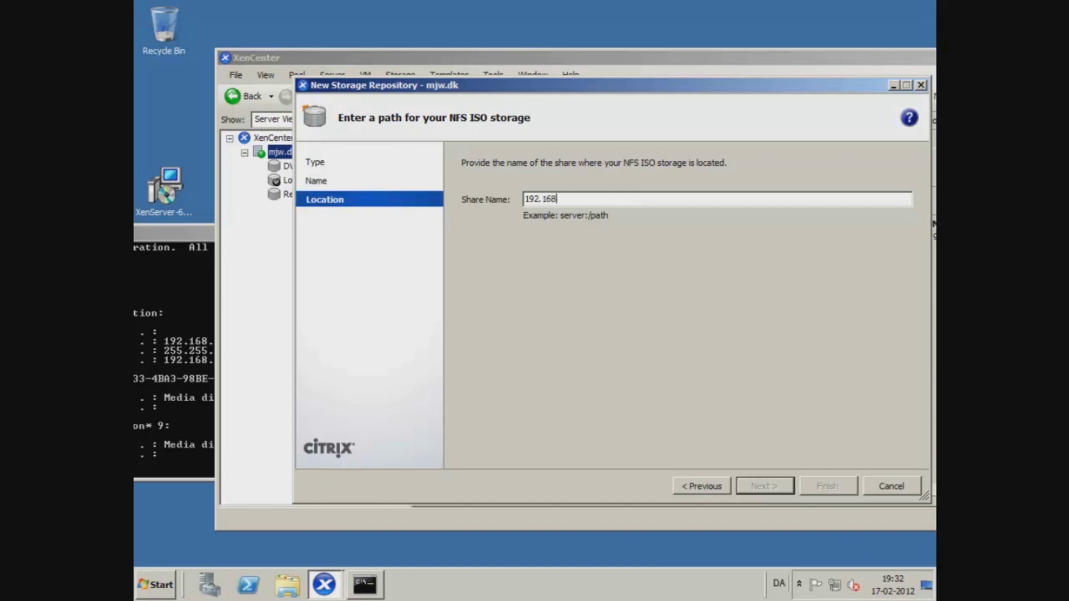
{"action": "type", "text": ".59.139"}
{"action": "key", "text": "alt+Tab"}
{"action": "key", "text": "alt+F4"}
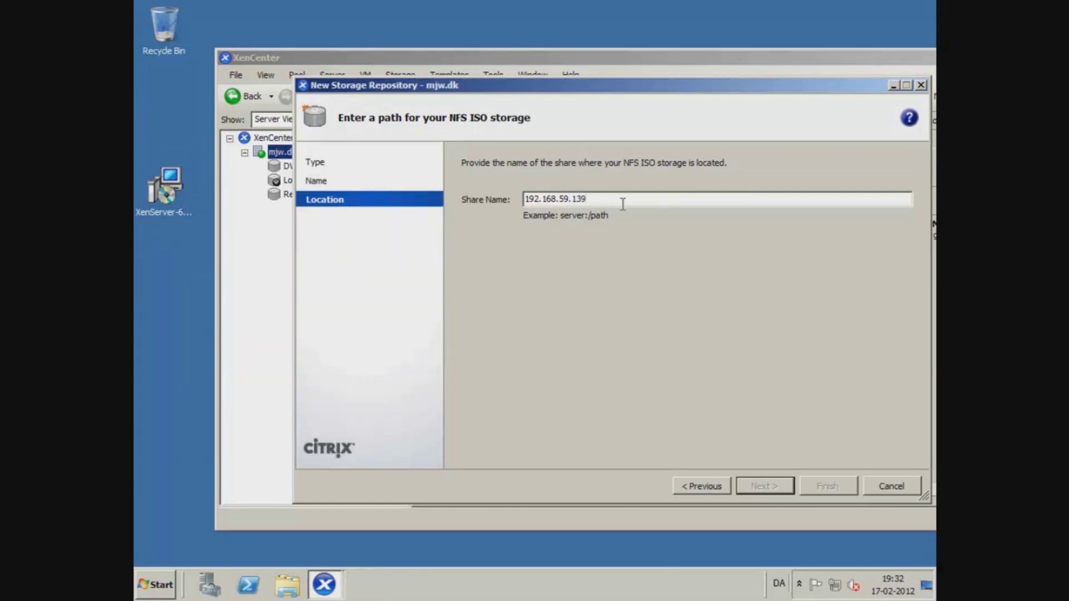
{"action": "type", "text": ":/i"}
{"action": "left_click", "coordinate": [831, 484]}
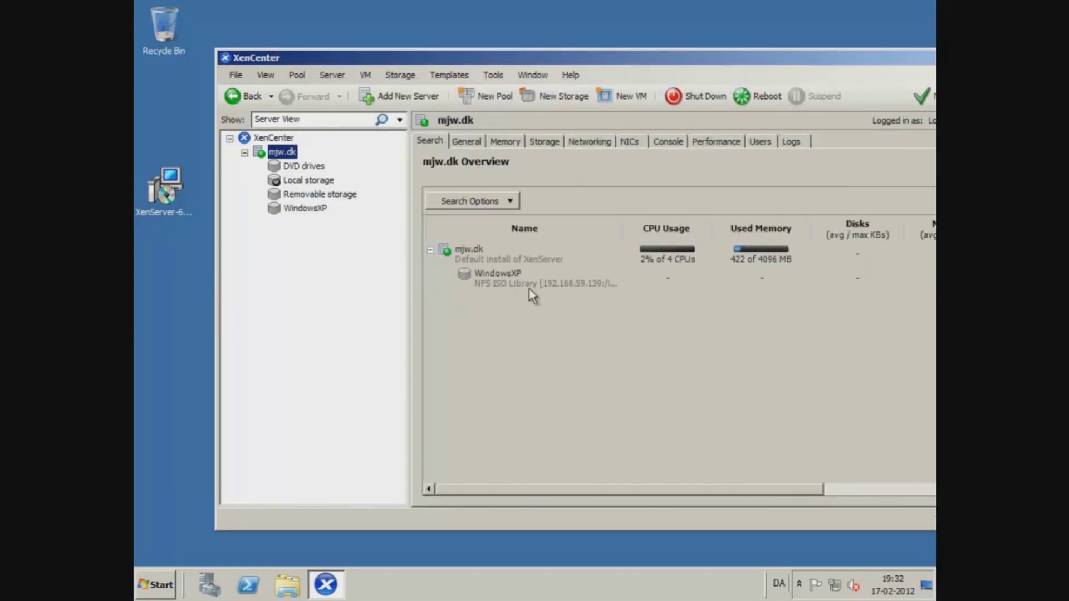
- Look over the available actions for the mjw.dk server and the WindowsXP storage, and show the storage's general properties
{"action": "right_click", "coordinate": [284, 154]}
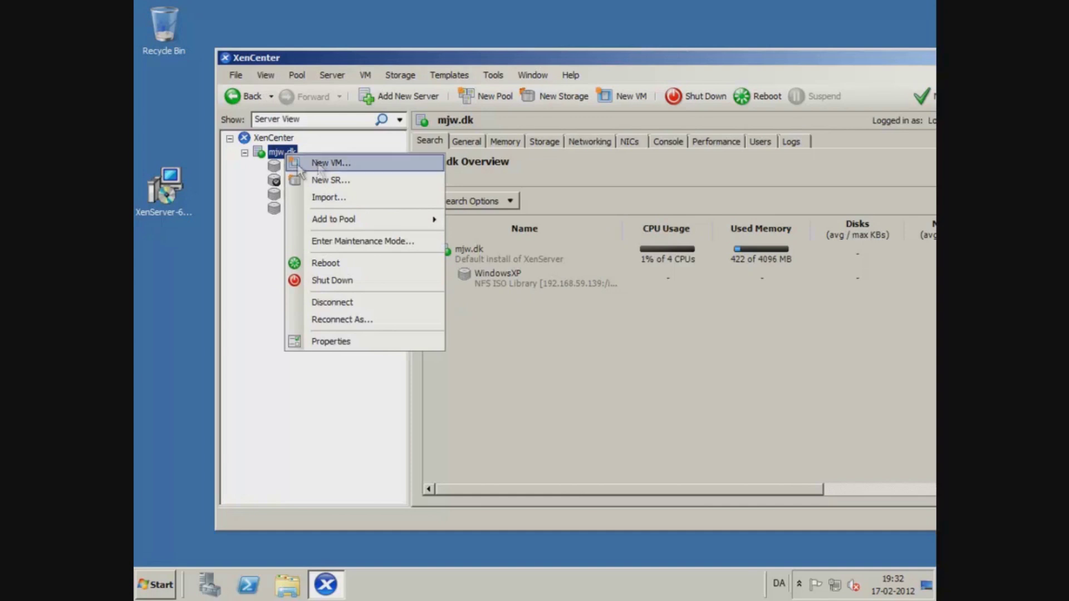
{"action": "key", "text": "Escape"}
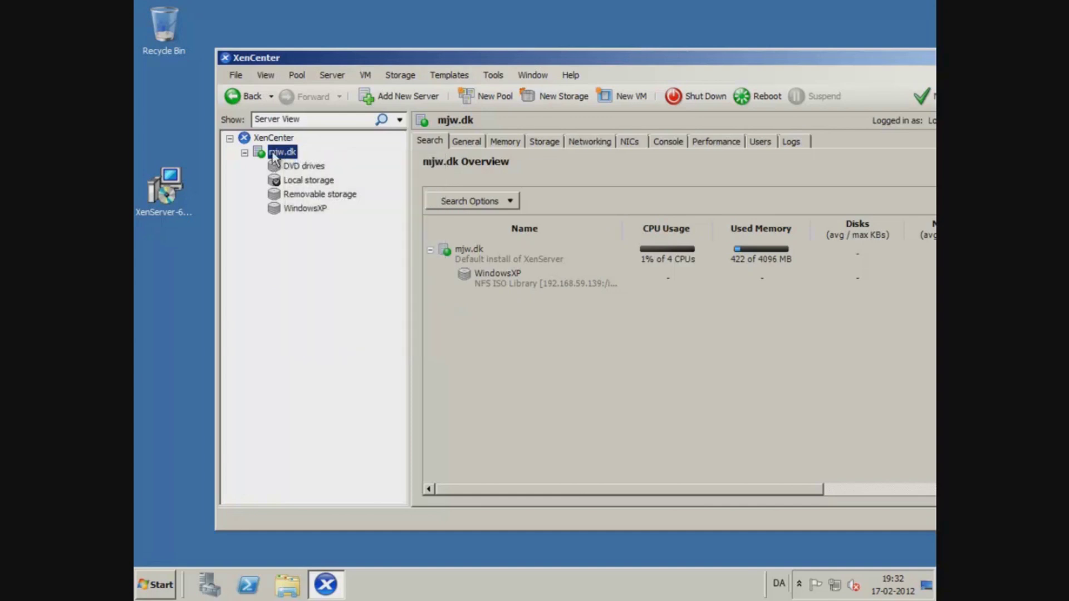
{"action": "left_click", "coordinate": [311, 211]}
{"action": "right_click", "coordinate": [312, 212]}
{"action": "key", "text": "Escape"}
- Start a new virtual machine based on the Windows XP SP3 (32-bit) template
{"action": "left_click", "coordinate": [606, 95]}
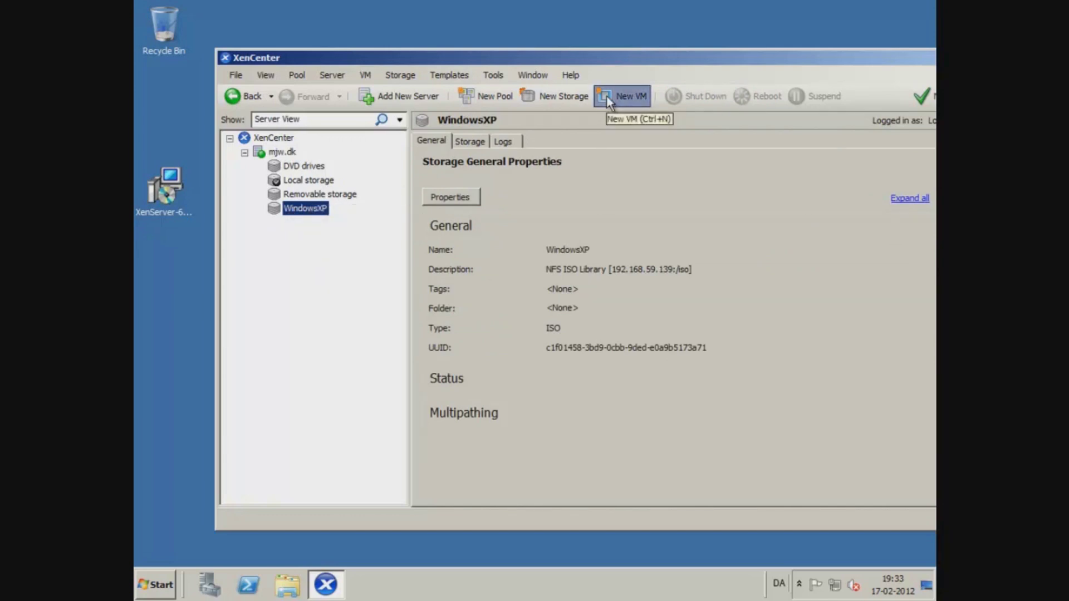
{"action": "left_click_drag", "start_coordinate": [740, 221], "coordinate": [740, 246]}
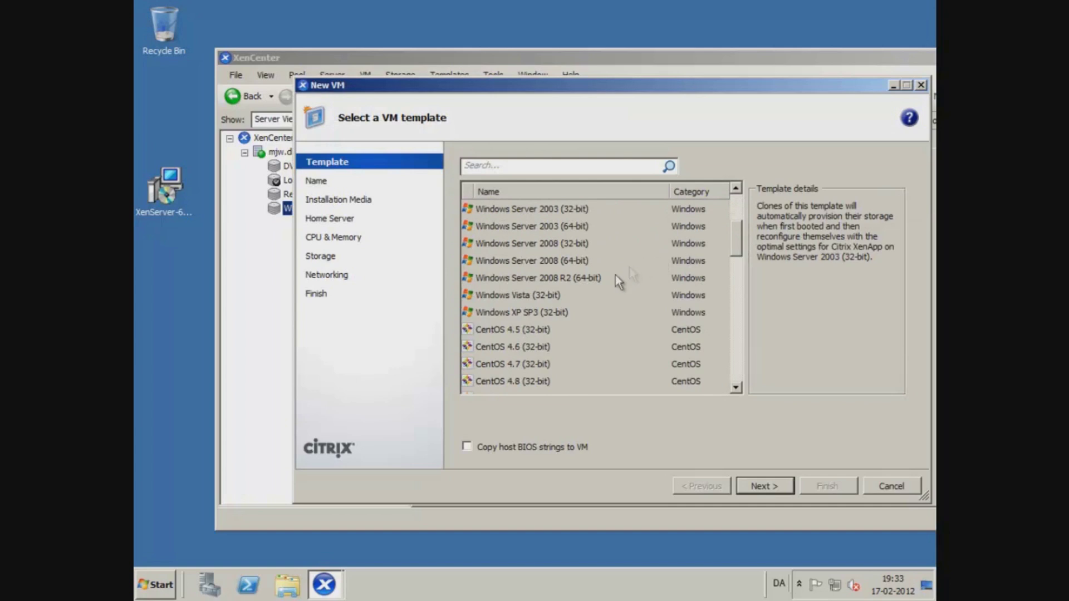
{"action": "left_click", "coordinate": [561, 313]}
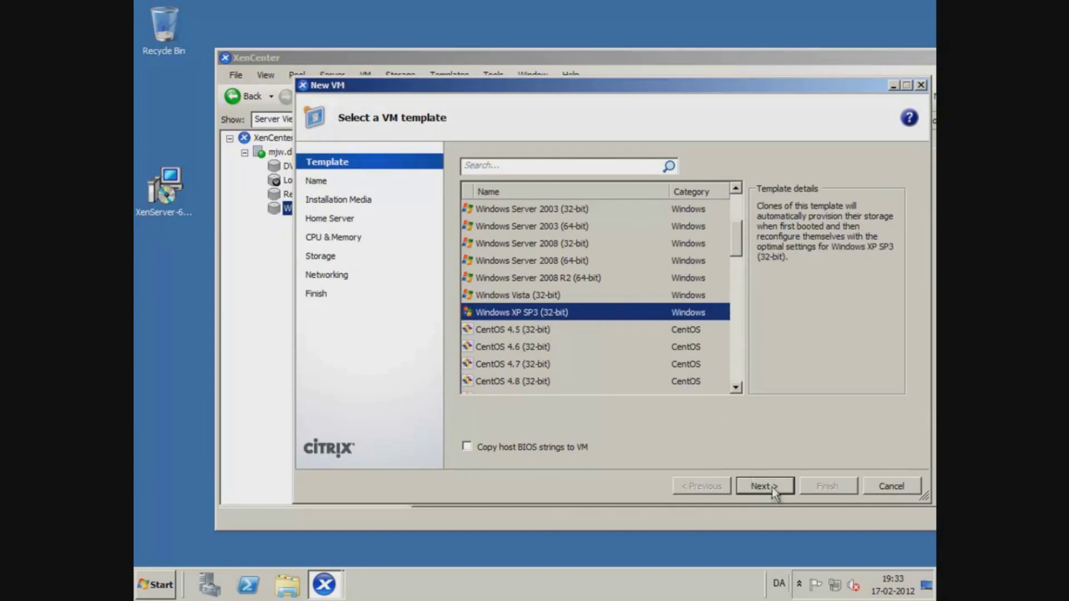
{"action": "left_click", "coordinate": [747, 486]}
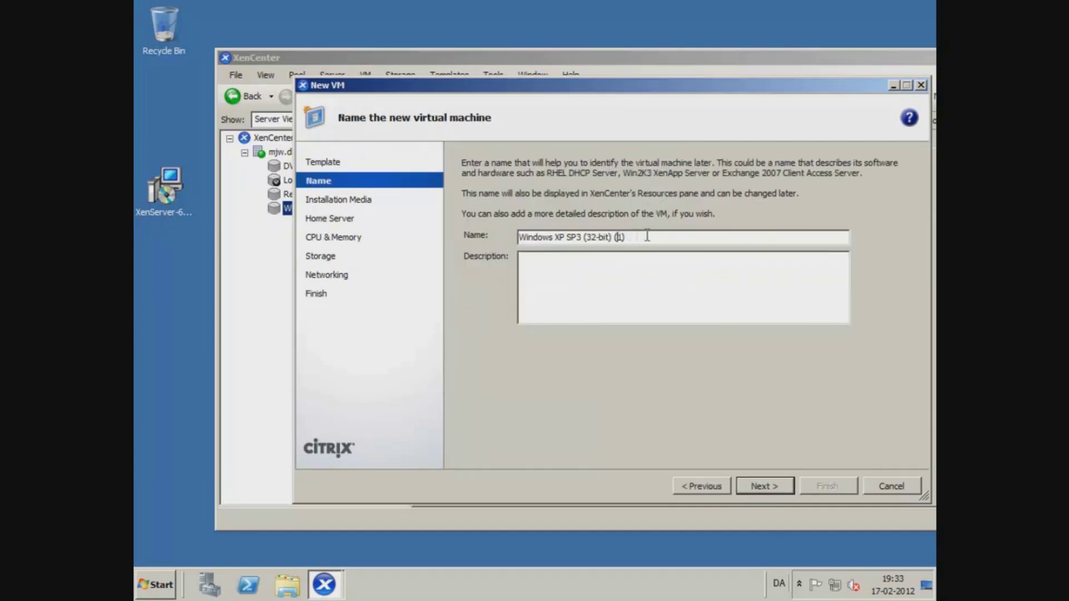
- Name the new virtual machine Windows XP Test MJW and continue to the installation media
{"action": "type", "text": "Win"}
{"action": "key", "text": "BackSpace"}
{"action": "key", "text": "BackSpace"}
{"action": "key", "text": "BackSpace"}
{"action": "type", "text": "Windows XP Test Mach"}
{"action": "key", "text": "BackSpace"}
{"action": "key", "text": "BackSpace"}
{"action": "key", "text": "BackSpace"}
{"action": "key", "text": "BackSpace"}
{"action": "type", "text": "ac"}
{"action": "key", "text": "BackSpace"}
{"action": "key", "text": "BackSpace"}
{"action": "type", "text": "JW"}
{"action": "left_click", "coordinate": [768, 485]}
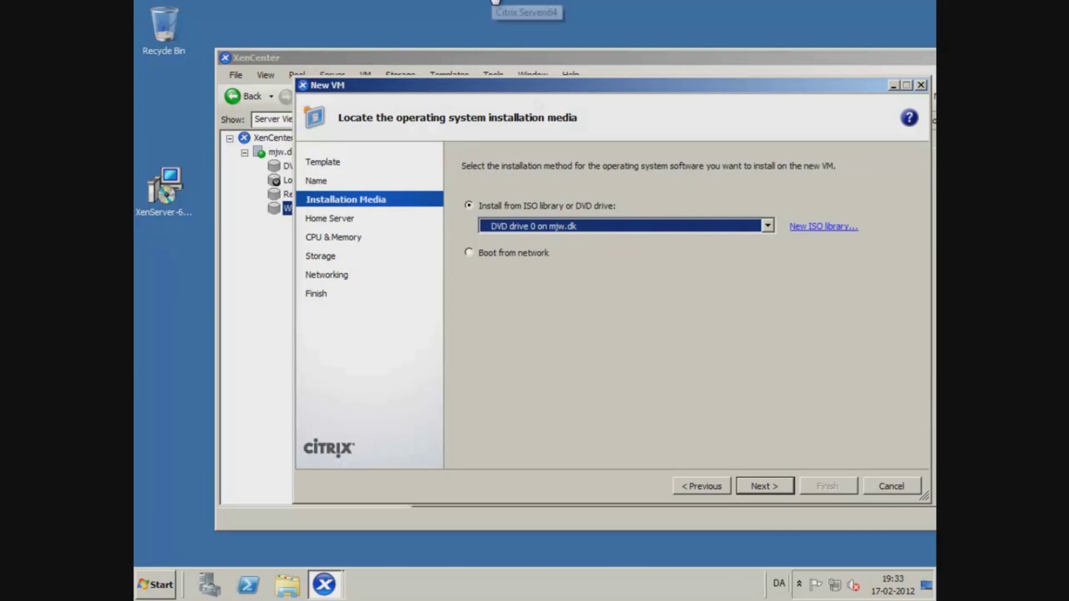
- Choose en_windows_xp_professional_with_service_pack_3_x86_cd_x14-80428.iso from the WindowsXP library as the installation media
{"action": "left_click", "coordinate": [556, 227]}
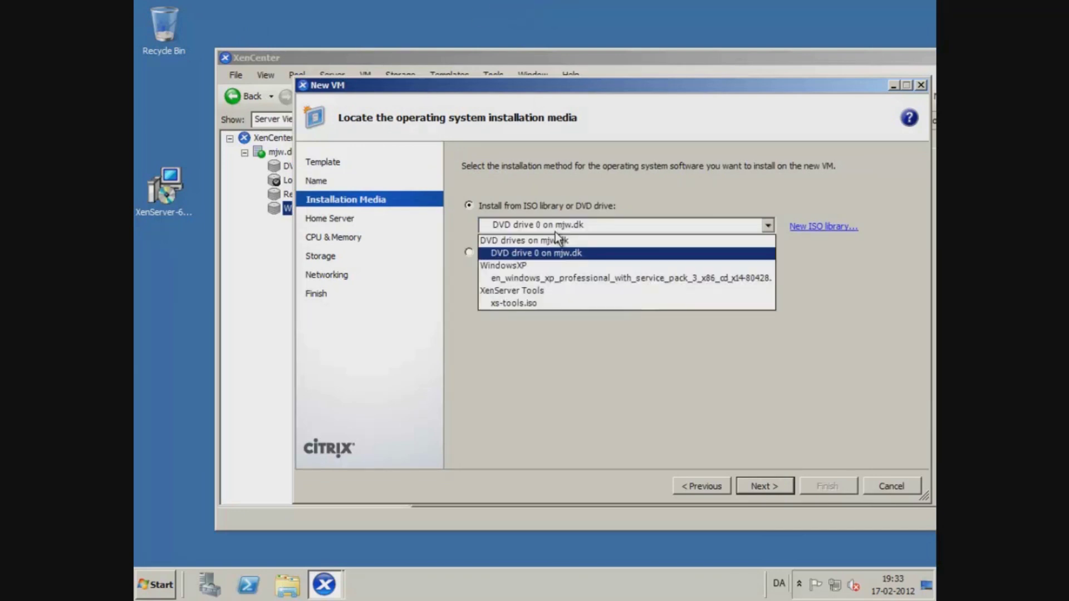
{"action": "left_click", "coordinate": [551, 279]}
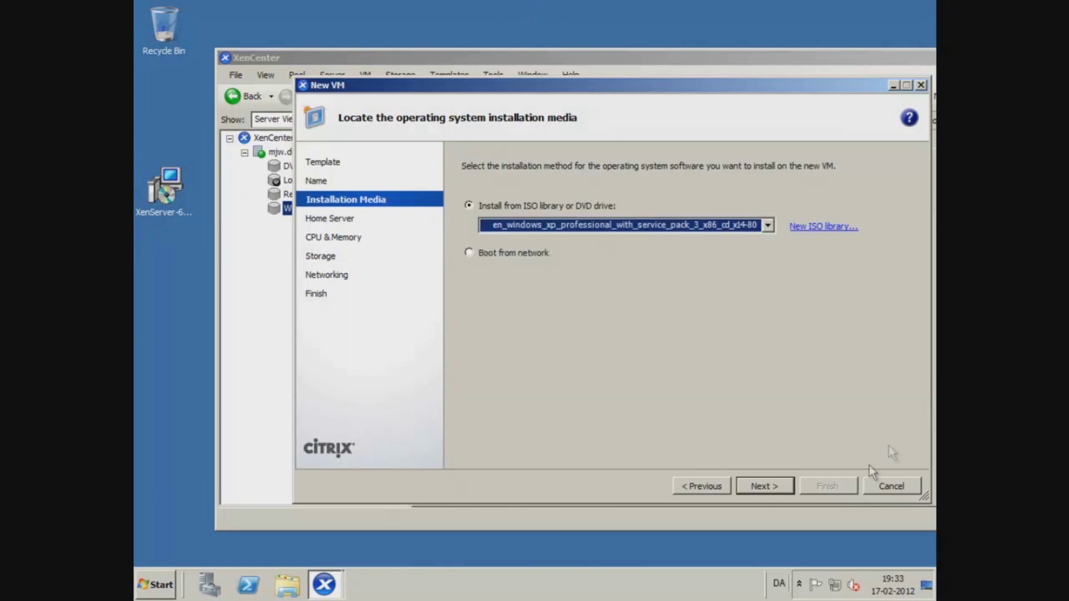
{"action": "left_click", "coordinate": [778, 490]}
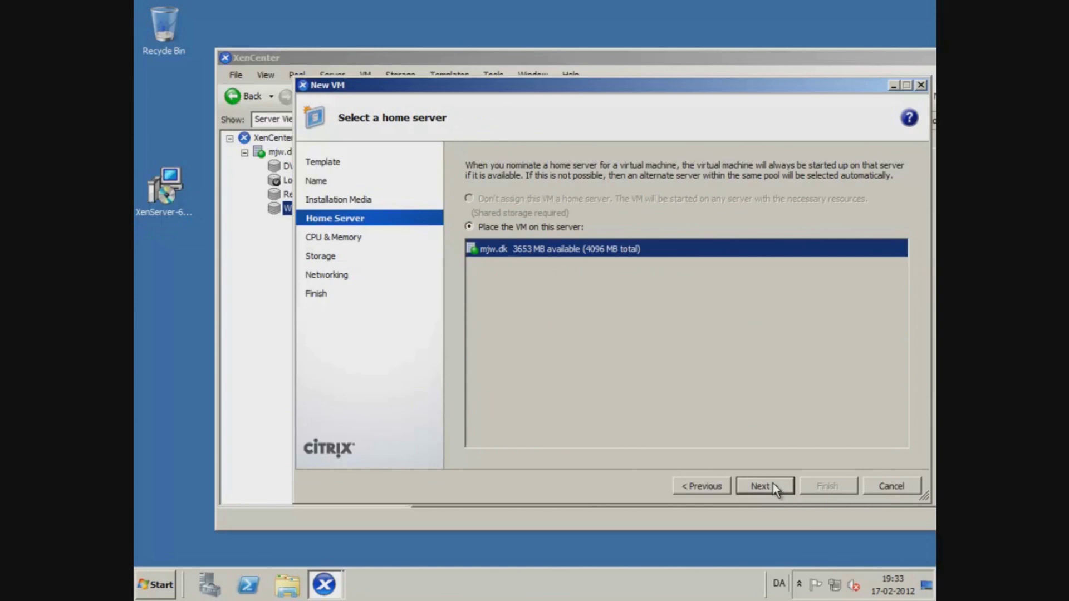
- Accept home server mjw.dk, 1 vCPU, 512 MB memory, the 8 GB local disk and Network 0, and create the automatically starting virtual machine
{"action": "left_click", "coordinate": [773, 484]}
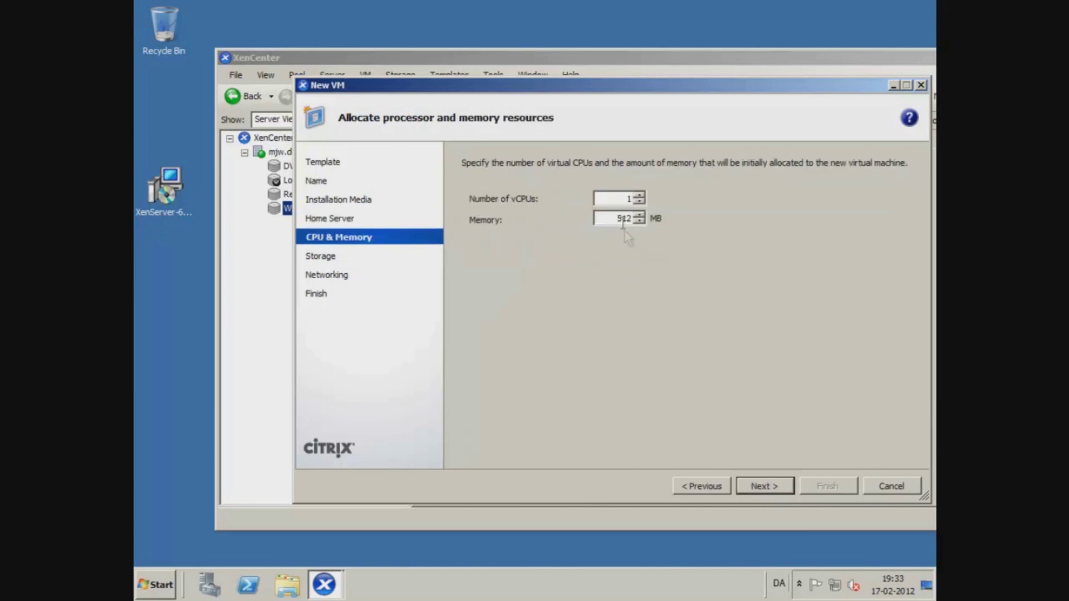
{"action": "left_click", "coordinate": [755, 494]}
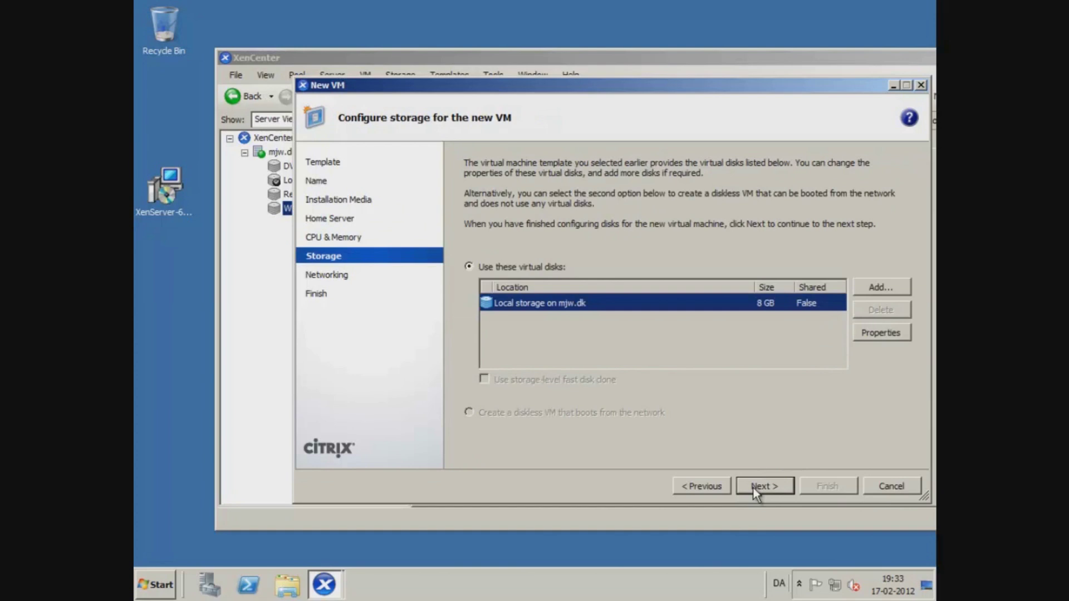
{"action": "left_click", "coordinate": [756, 490]}
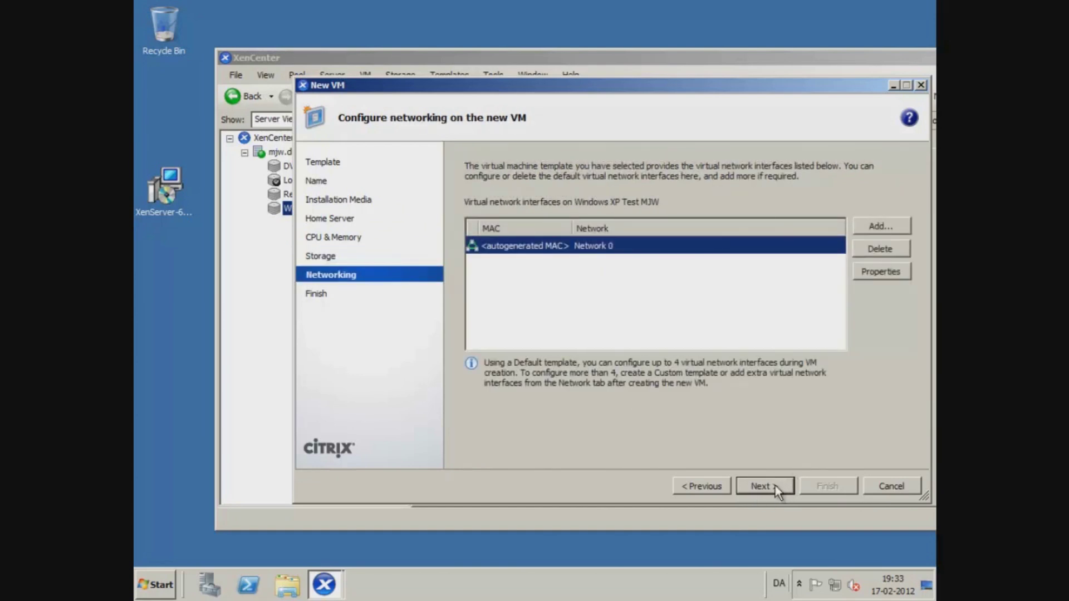
{"action": "left_click", "coordinate": [774, 488]}
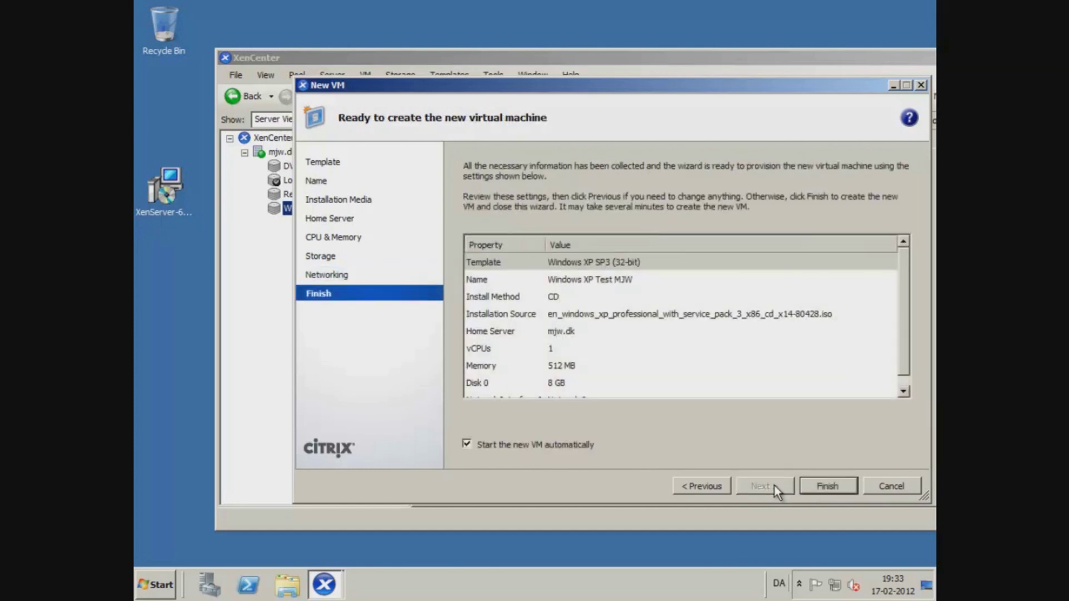
{"action": "left_click", "coordinate": [828, 488]}
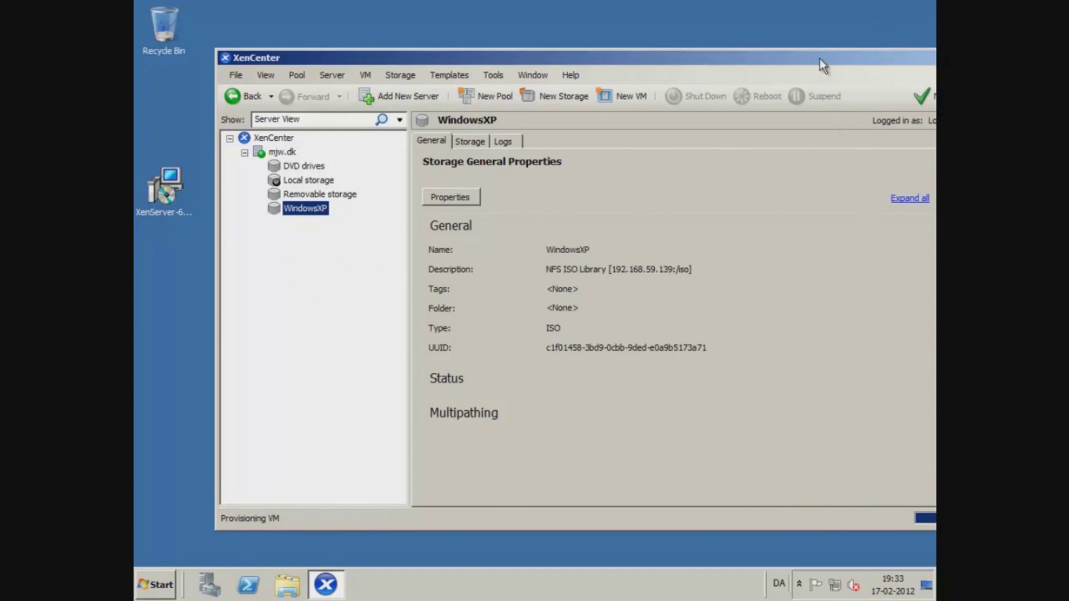
- Move the XenCenter window fully into view and check the console of Windows XP Test MJW, returning to its general properties
{"action": "left_click_drag", "start_coordinate": [680, 60], "coordinate": [592, 54]}
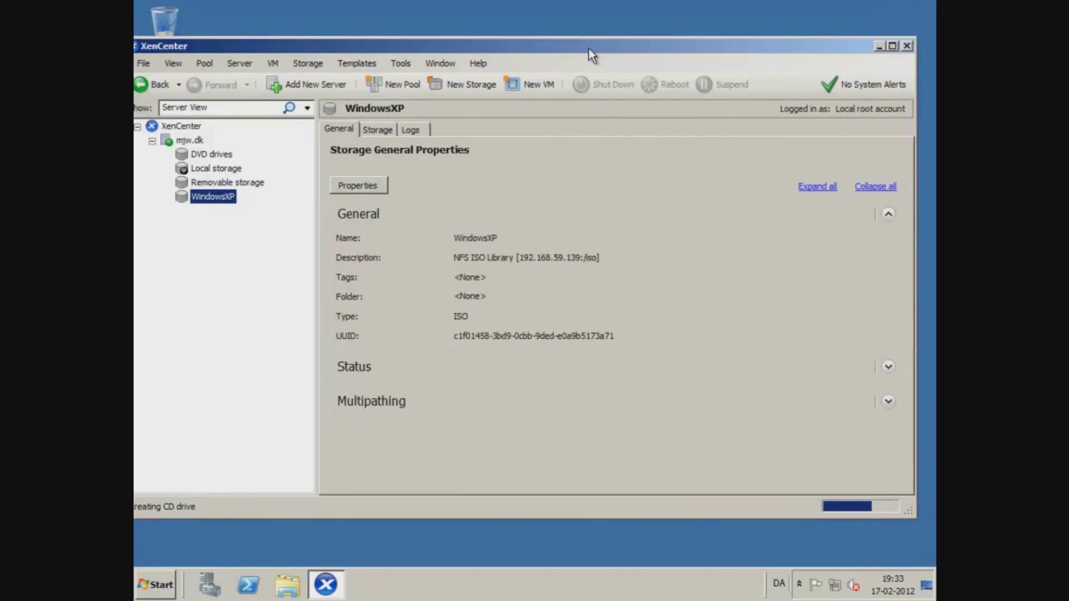
{"action": "mouse_move", "coordinate": [591, 54]}
{"action": "left_mouse_down"}
{"action": "mouse_move", "coordinate": [611, 54]}
{"action": "mouse_move", "coordinate": [603, 48]}
{"action": "left_mouse_up"}
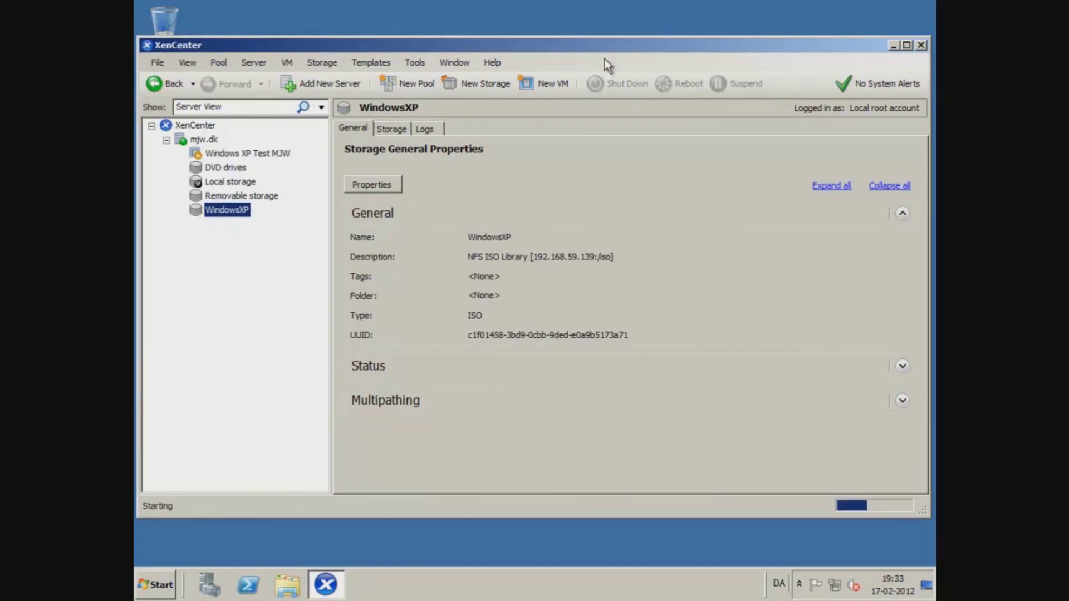
{"action": "left_click", "coordinate": [232, 155]}
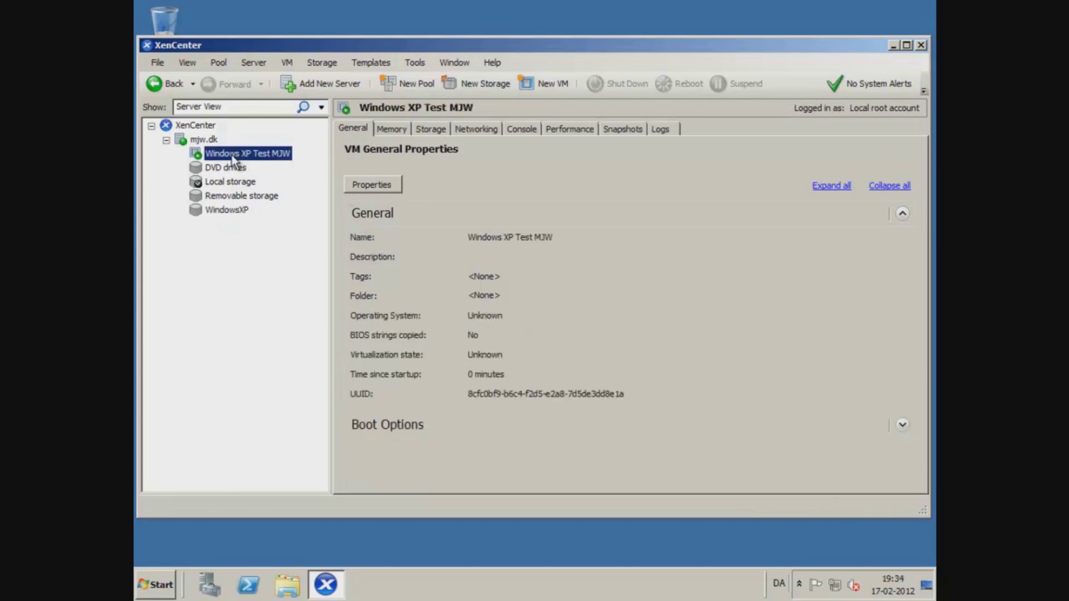
{"action": "left_click", "coordinate": [529, 128]}
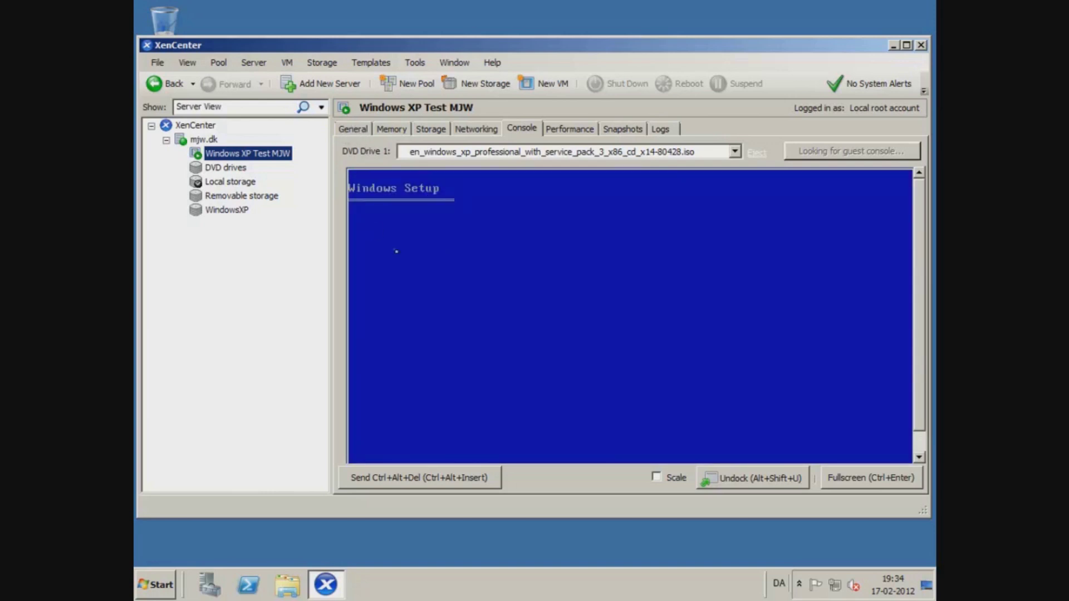
{"action": "left_click", "coordinate": [354, 129]}
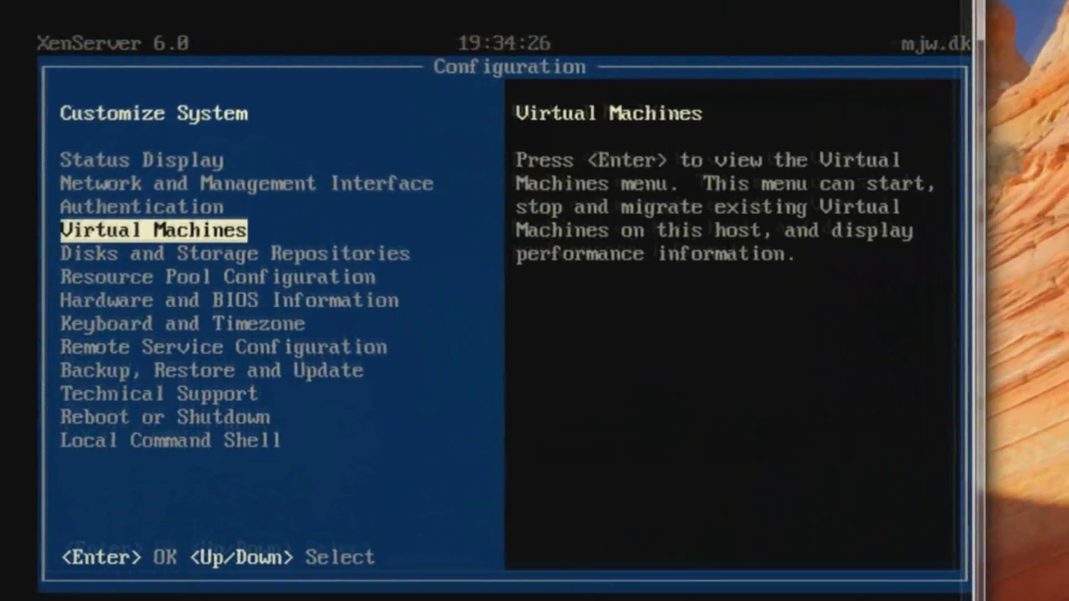
- Switch to the XenServer console and show the details of Windows XP Test MJW in the list of all virtual machines
{"action": "key", "text": "Up"}
{"action": "key", "text": "Up"}
{"action": "key", "text": "Down"}
{"action": "key", "text": "Down"}
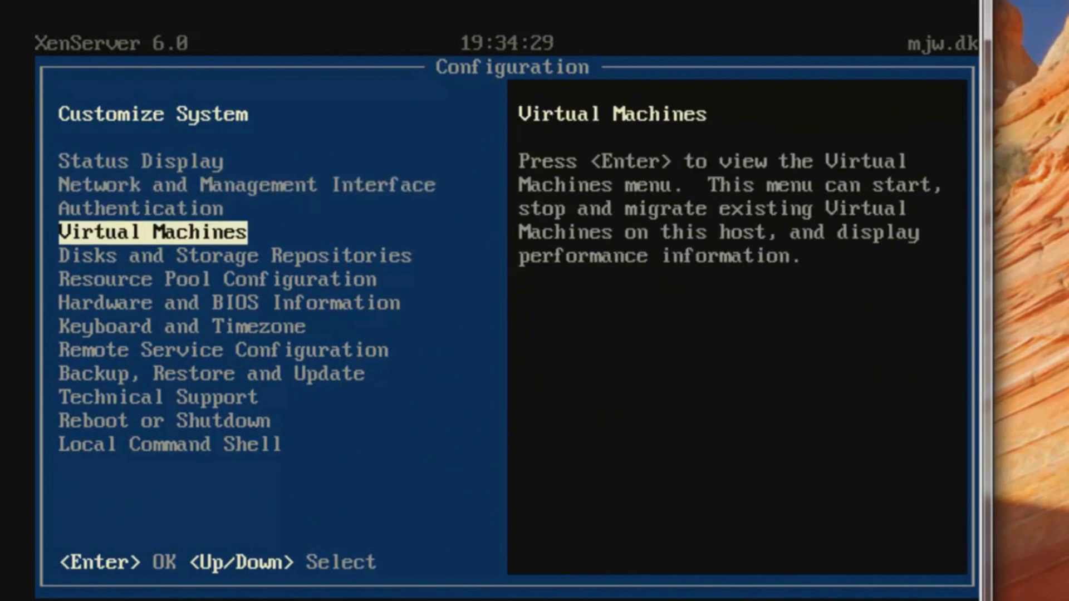
{"action": "key", "text": "Return"}
{"action": "key", "text": "Return"}
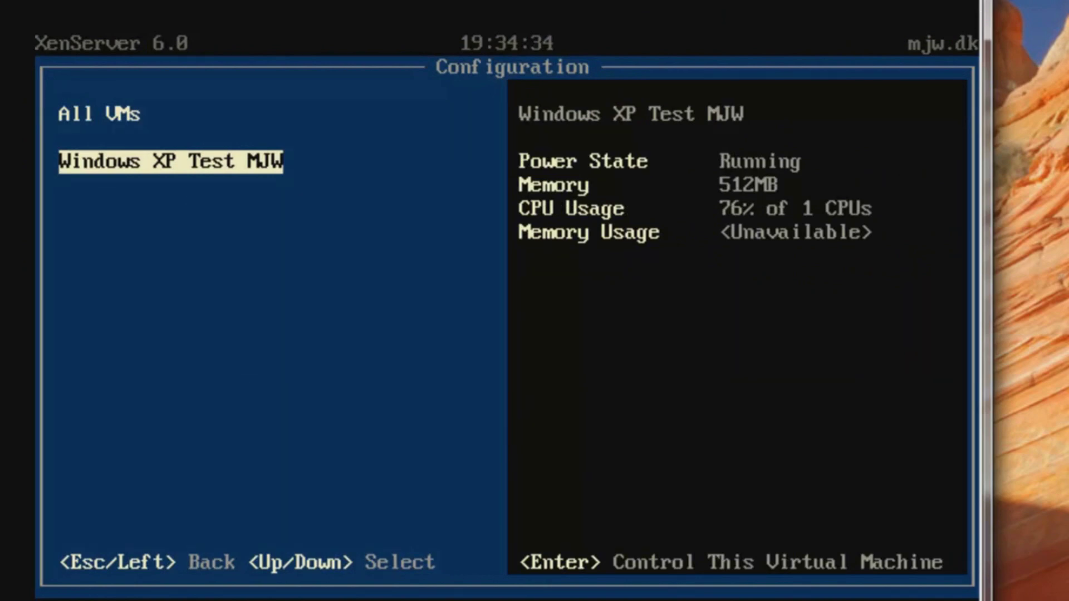
- Log in as root with the account password to view the control options for Windows XP Test MJW, and leave them without choosing one
{"action": "key", "text": "Return"}
{"action": "key", "text": "Return"}
{"action": "type", "text": "*******"}
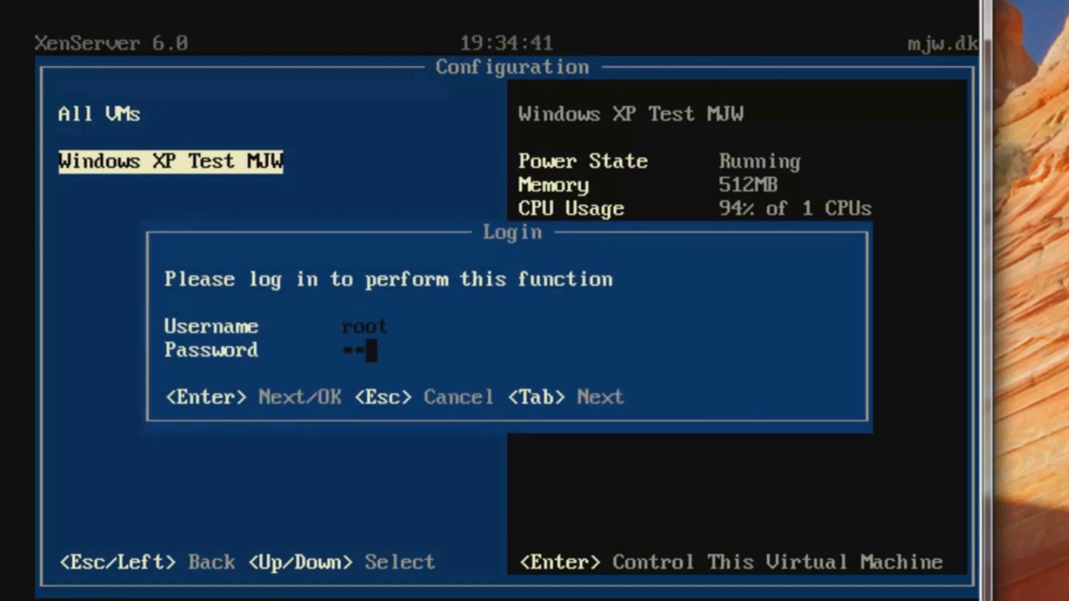
{"action": "type", "text": "******"}
{"action": "key", "text": "Return"}
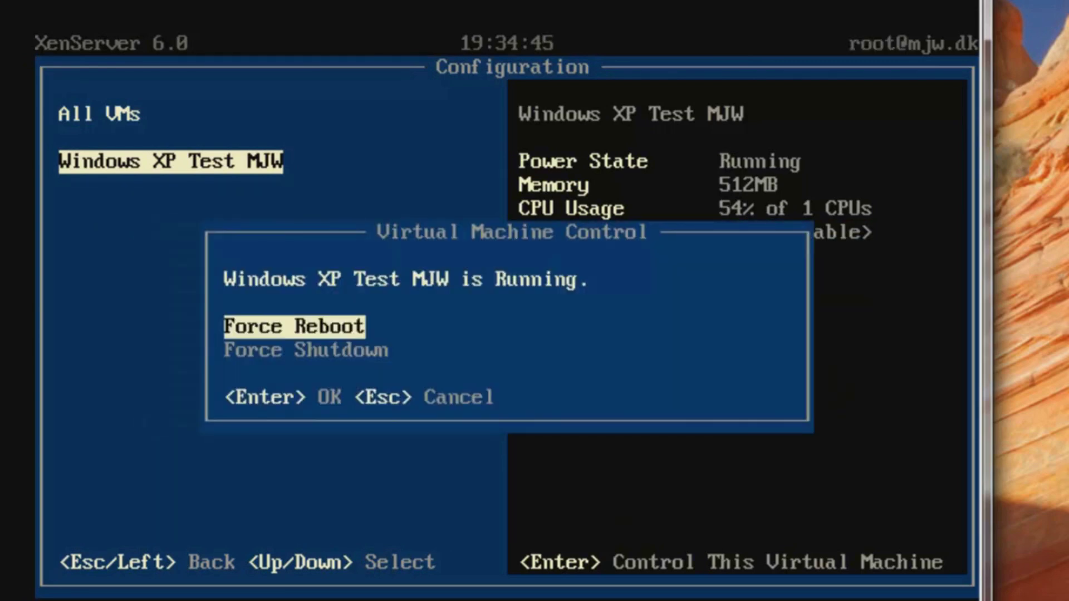
{"action": "key", "text": "Escape"}
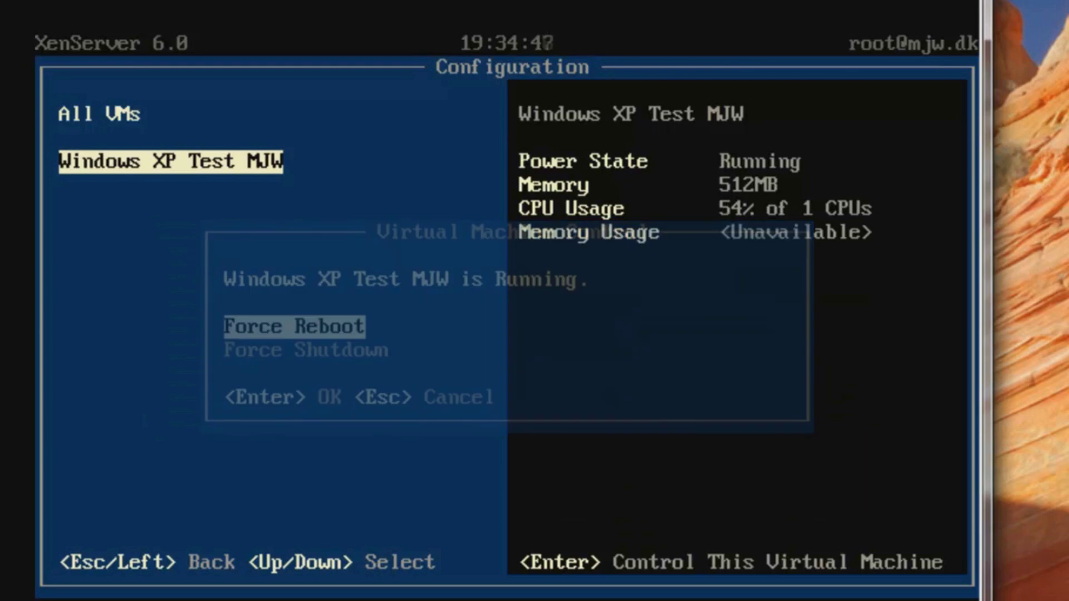
- Leave the virtual machine list and examine the host's performance information and the network and management interface settings
{"action": "key", "text": "Escape"}
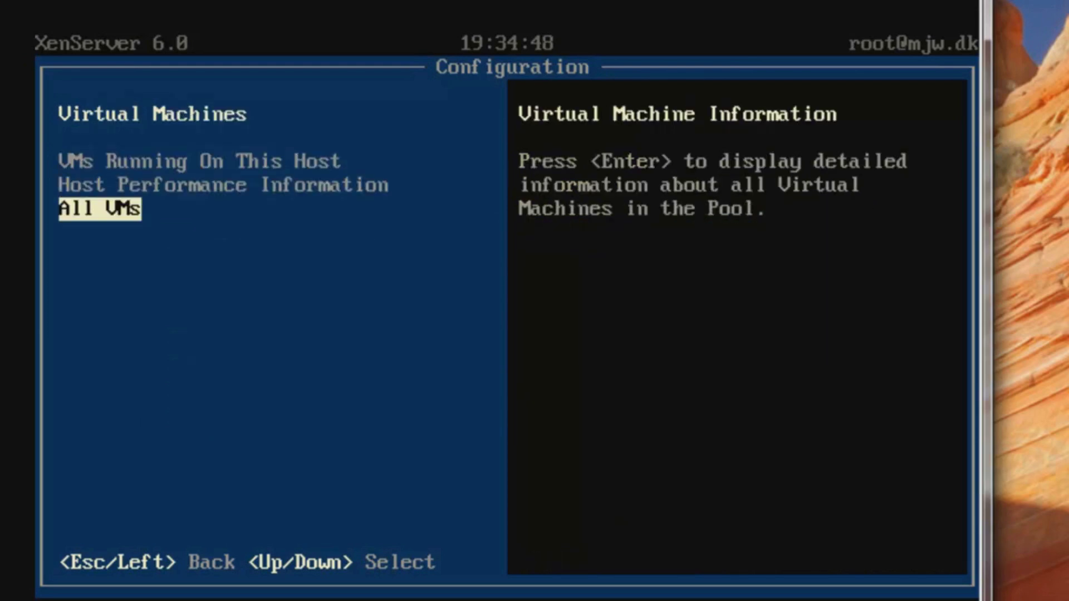
{"action": "key", "text": "Down"}
{"action": "key", "text": "Return"}
{"action": "key", "text": "Escape"}
{"action": "key", "text": "Down"}
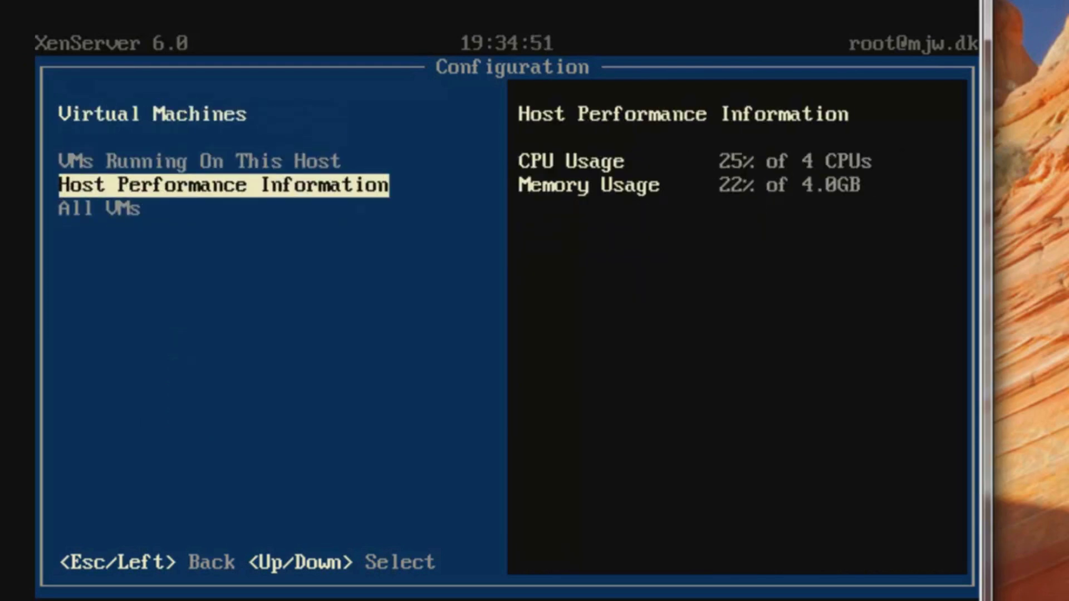
{"action": "key", "text": "Escape"}
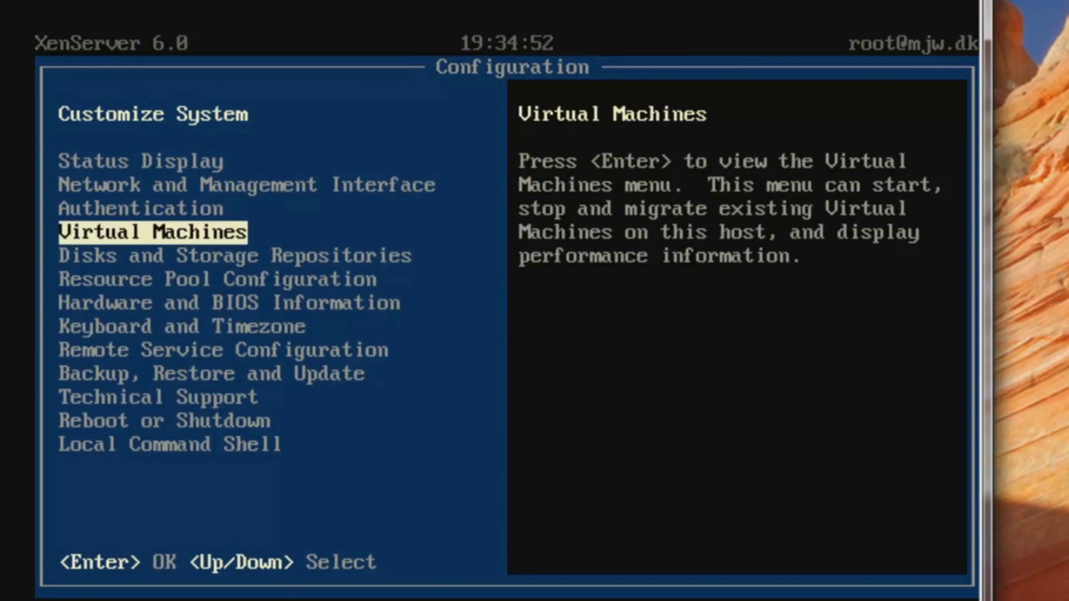
{"action": "key", "text": "Up"}
{"action": "key", "text": "Up"}
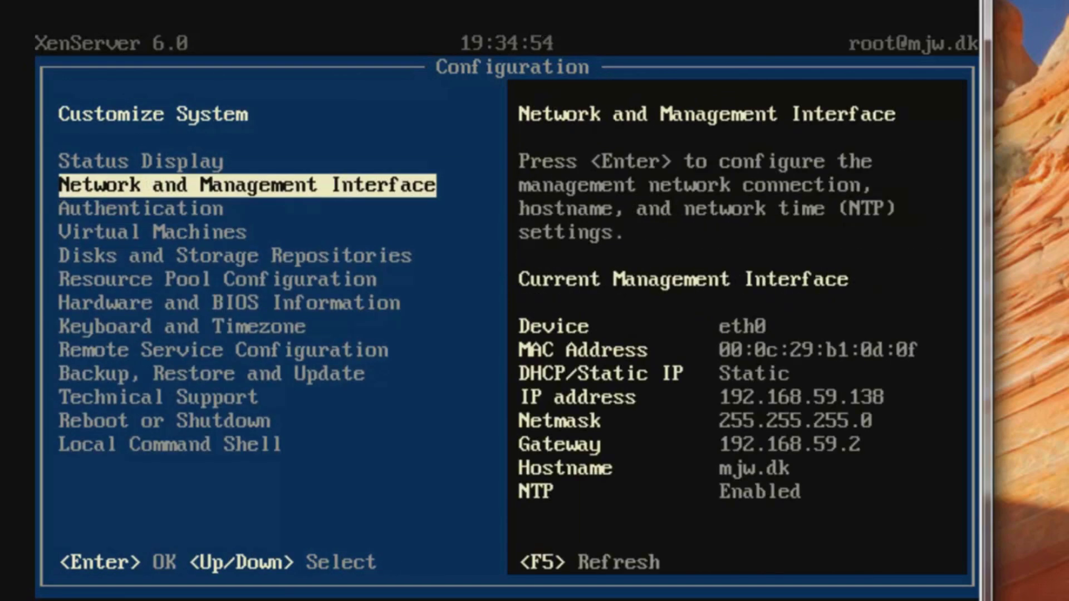
{"action": "key", "text": "Up"}
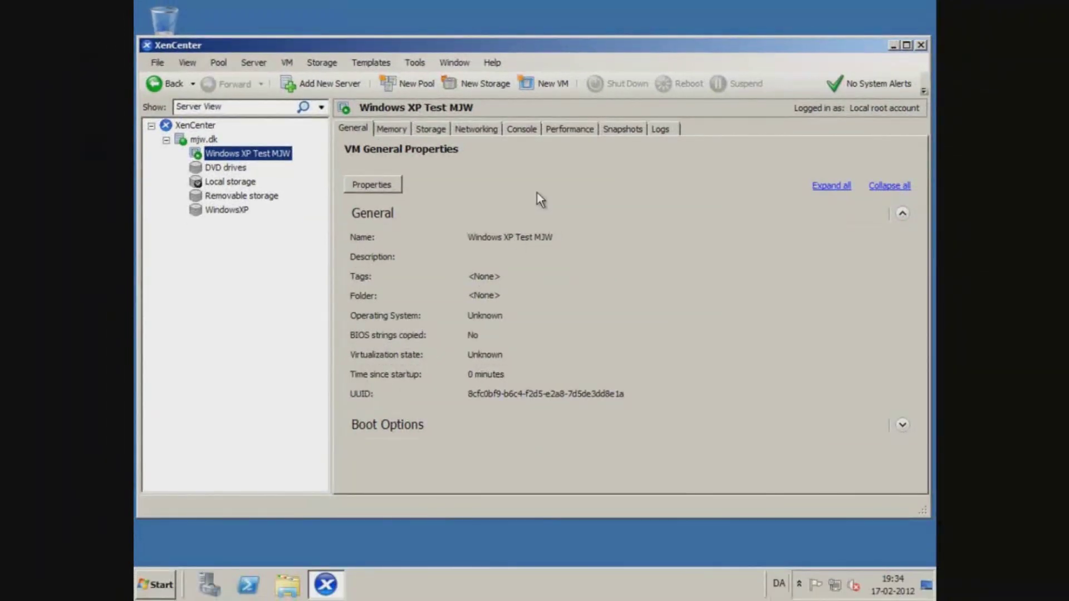
- Switch back to XenCenter and view the Windows Setup progress in the console of Windows XP Test MJW
{"action": "left_click", "coordinate": [511, 128]}
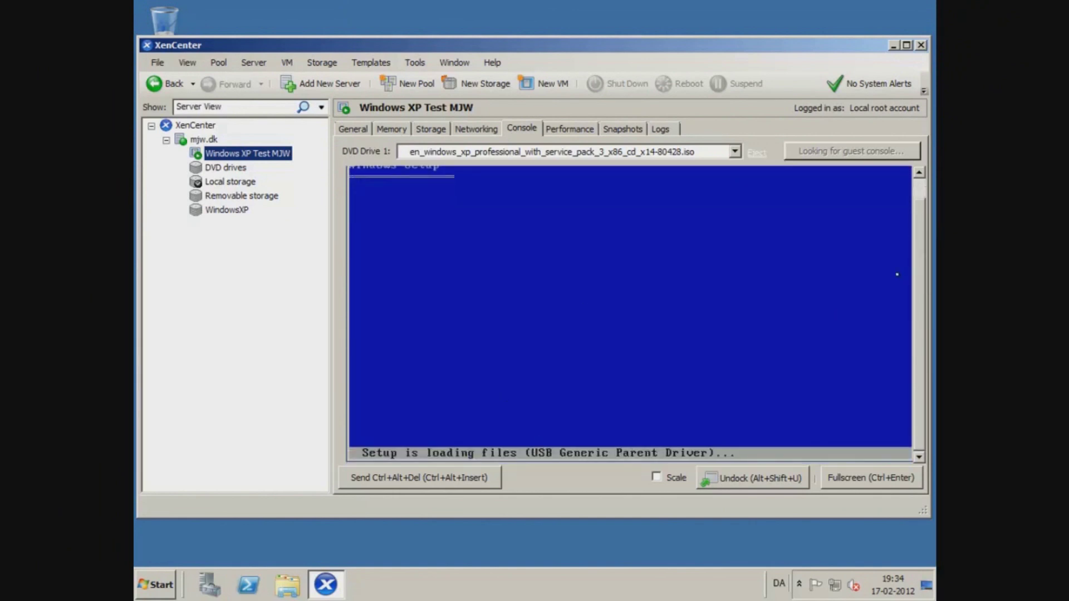
{"action": "scroll", "coordinate": [924, 272], "scroll_direction": "up", "scroll_amount": 1}
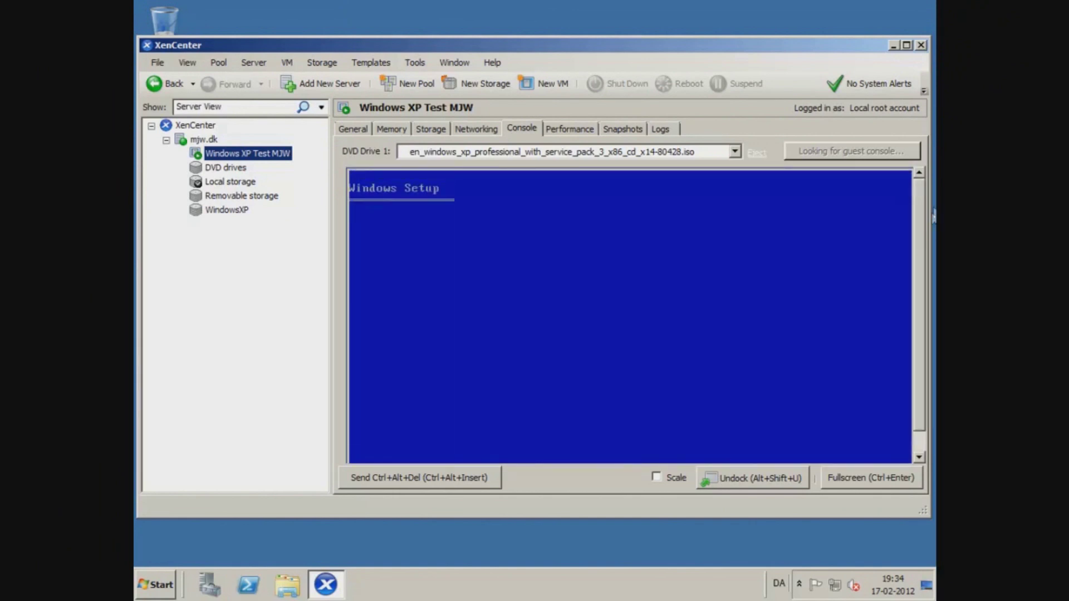
- View the console of Windows XP Test MJW in full screen, and return to it in the normal XenCenter window
{"action": "left_click", "coordinate": [844, 476]}
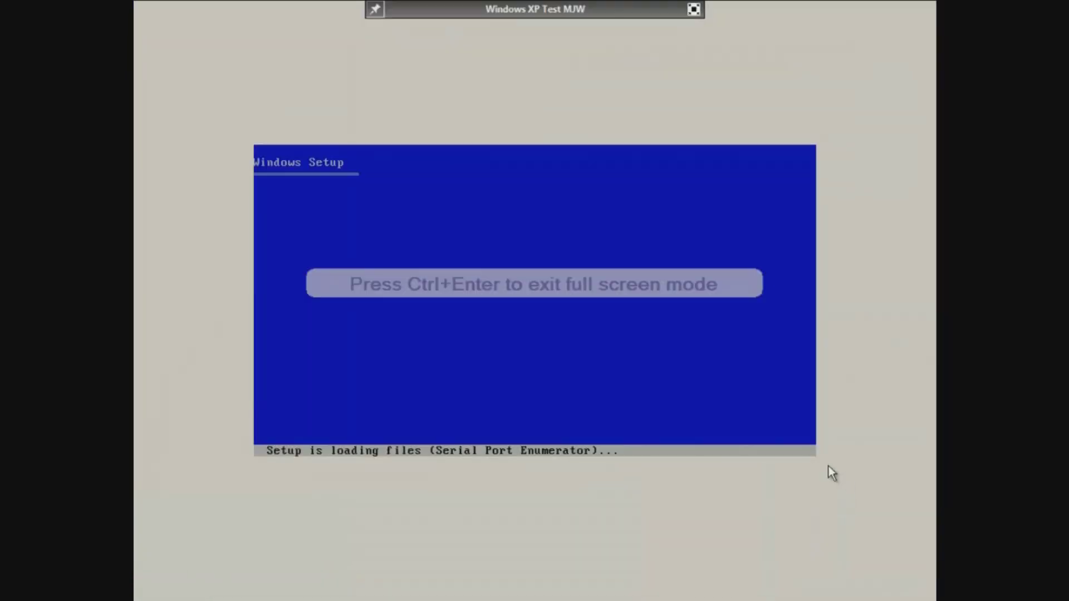
{"action": "left_click", "coordinate": [694, 9]}
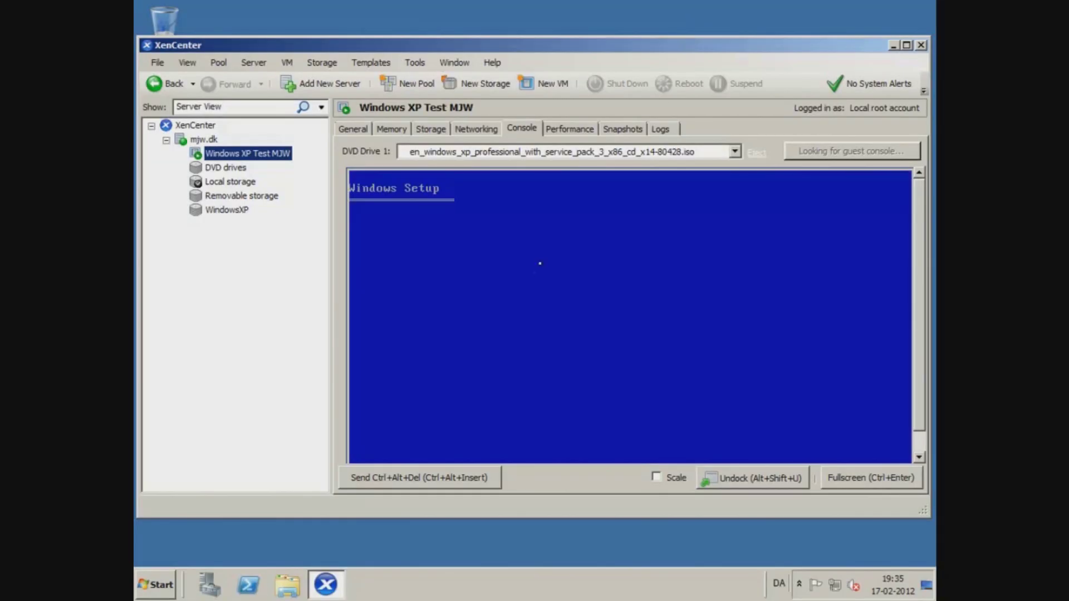
{"action": "left_click", "coordinate": [206, 140]}
{"action": "left_click", "coordinate": [214, 154]}
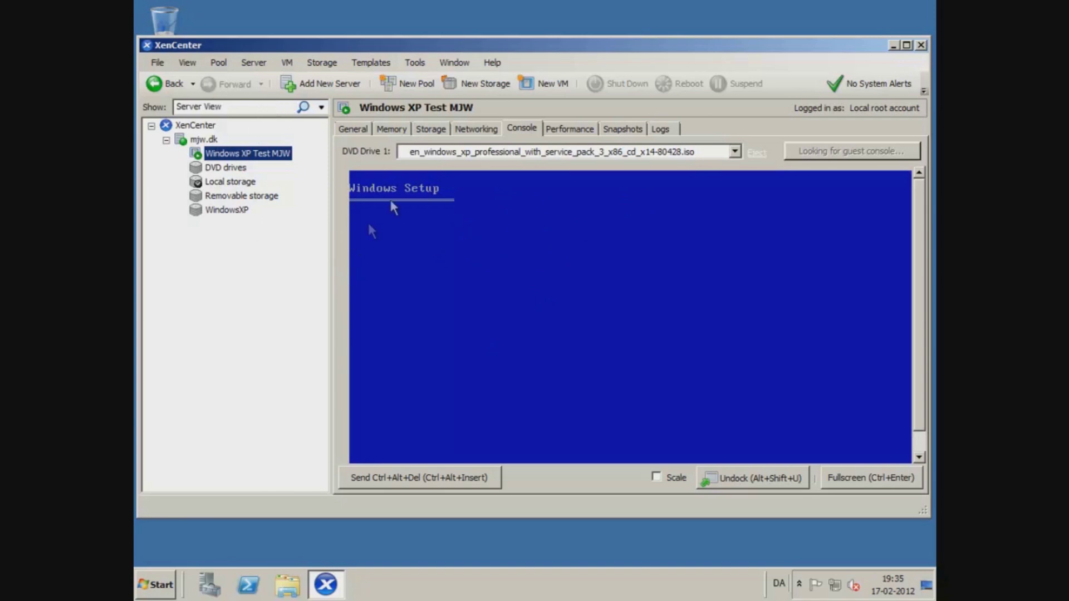
- Start the Windows XP installation from the Welcome to Setup screen and accept the licensing agreement
{"action": "left_click", "coordinate": [620, 222]}
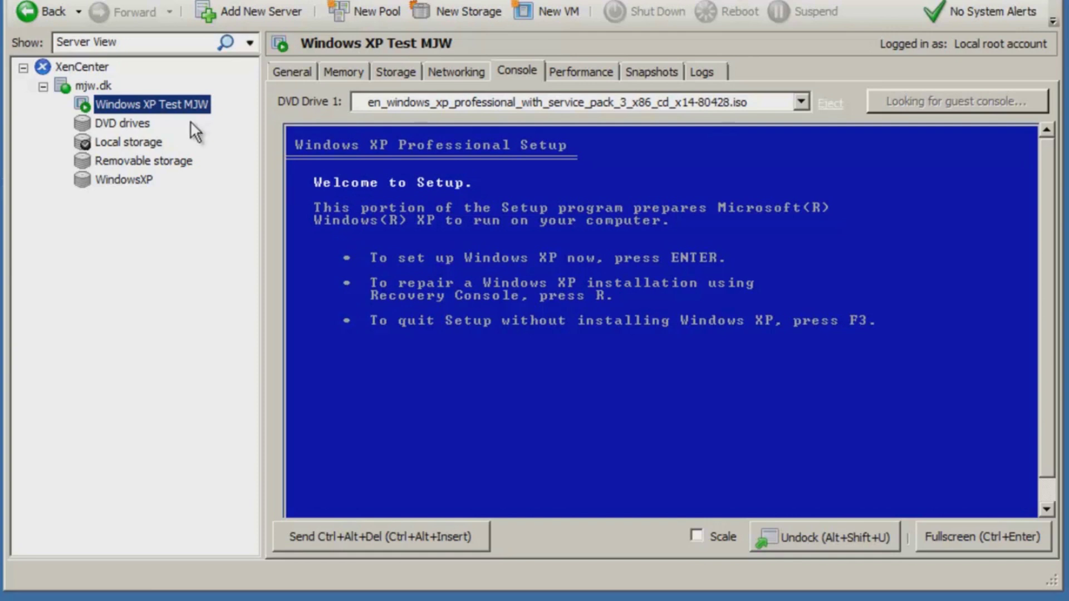
{"action": "key", "text": "Return"}
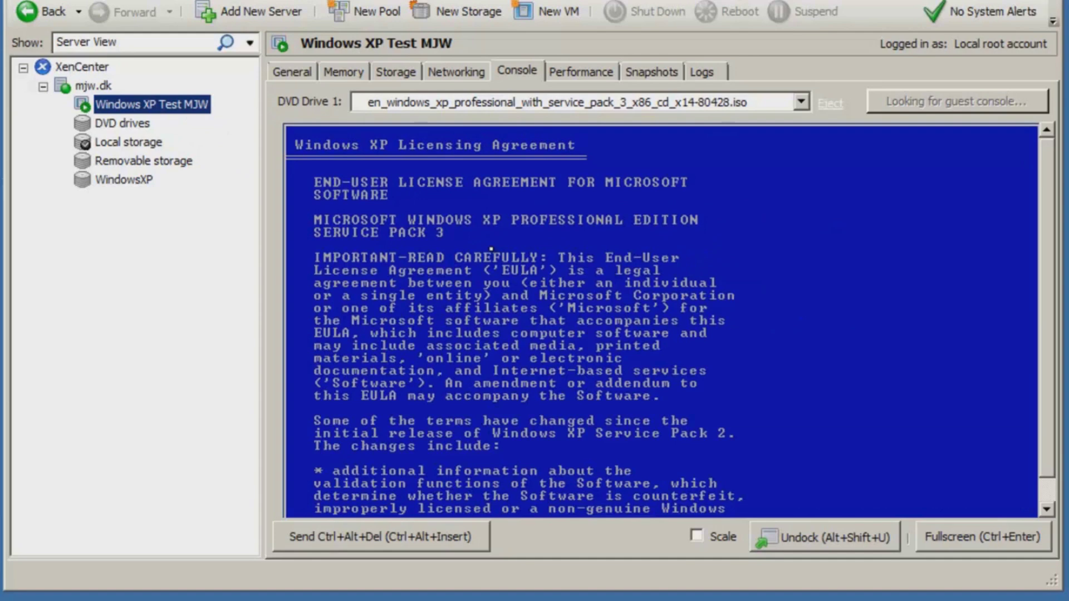
{"action": "left_click", "coordinate": [1047, 492]}
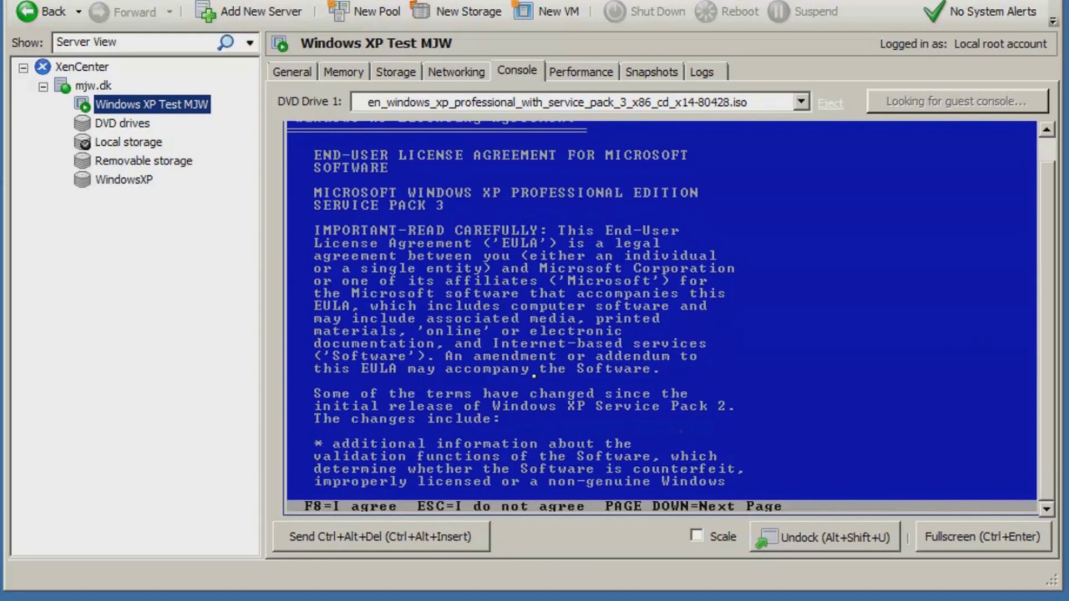
{"action": "key", "text": "F8"}
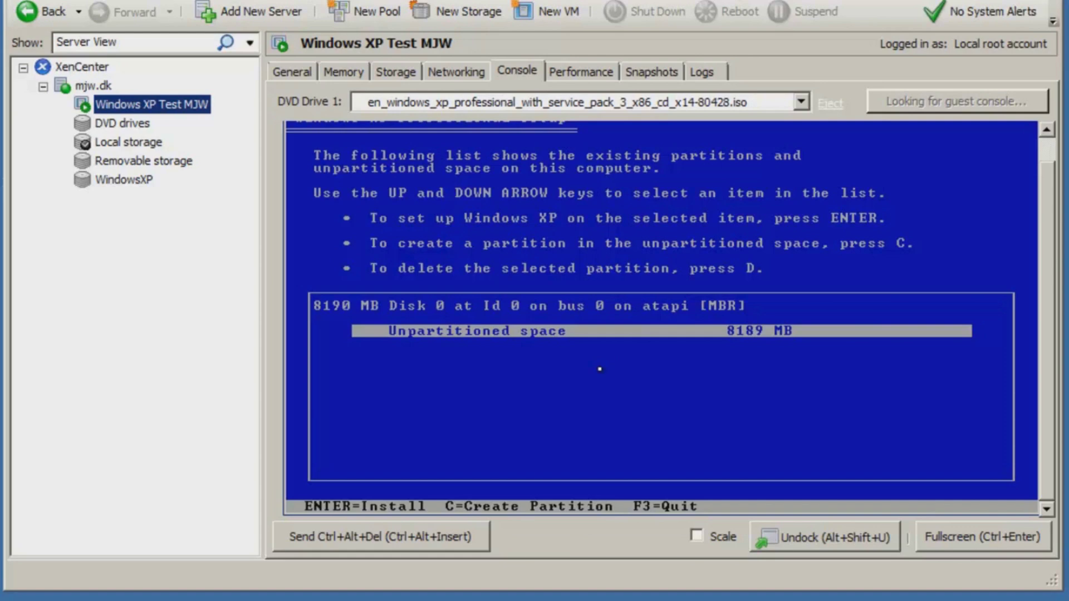
- Install Windows XP on the unpartitioned space and confirm the format option for the new partition
{"action": "key", "text": "Return"}
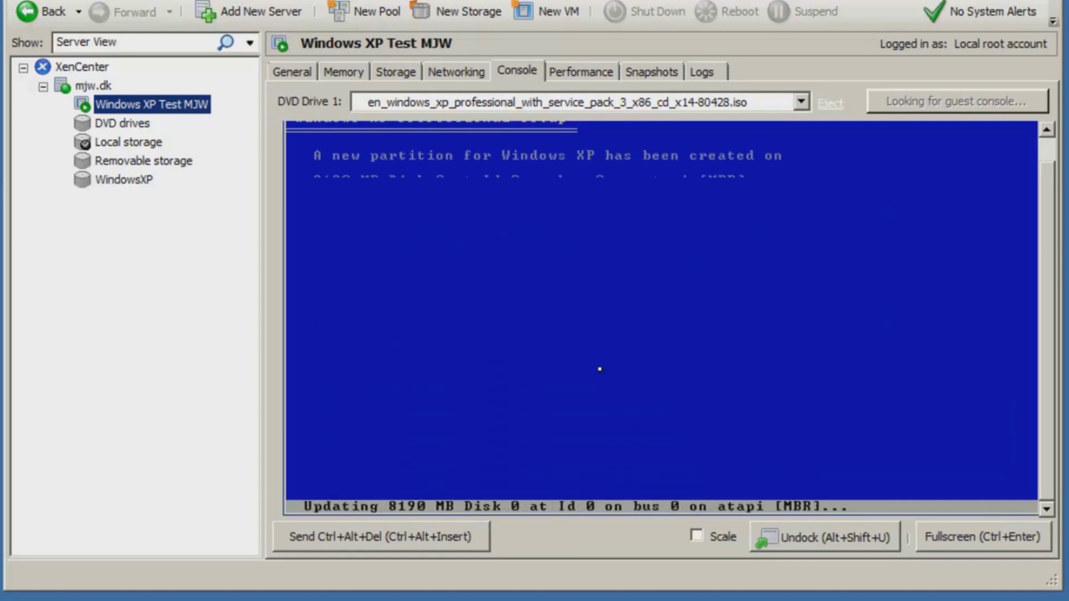
{"action": "key", "text": "Down"}
{"action": "key", "text": "Down"}
{"action": "key", "text": "Up"}
{"action": "key", "text": "Up"}
{"action": "key", "text": "Return"}
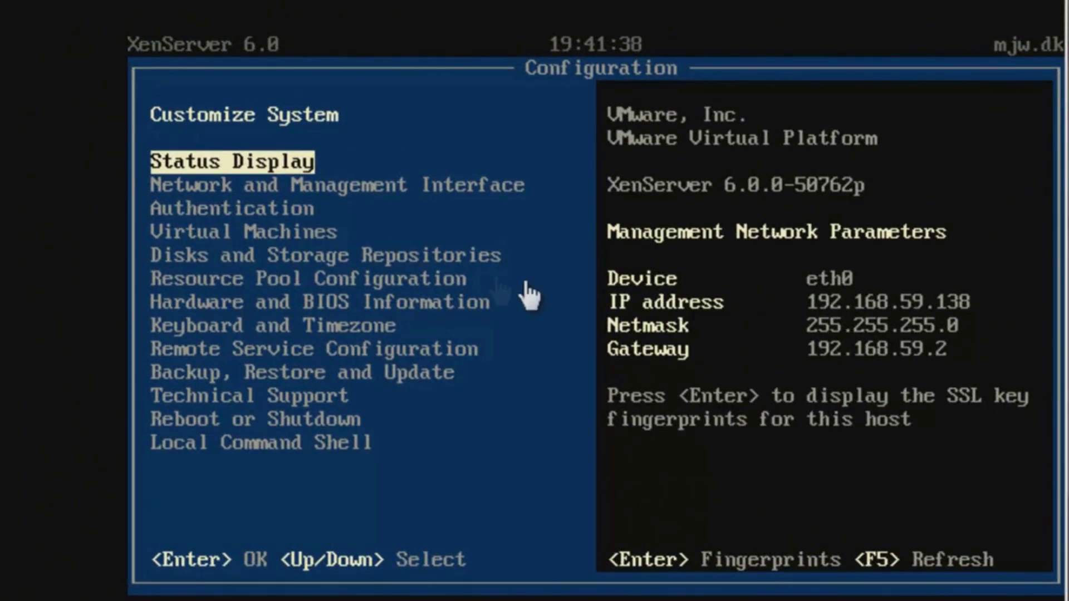
- Switch to the XenServer console and look through the Customize System entries to reach Virtual Machines
{"action": "key", "text": "Down"}
{"action": "key", "text": "Down"}
{"action": "key", "text": "Down"}
{"action": "key", "text": "Down"}
{"action": "key", "text": "Down"}
{"action": "key", "text": "Down"}
{"action": "key", "text": "Down"}
{"action": "key", "text": "Down"}
{"action": "key", "text": "Down"}
{"action": "key", "text": "Down"}
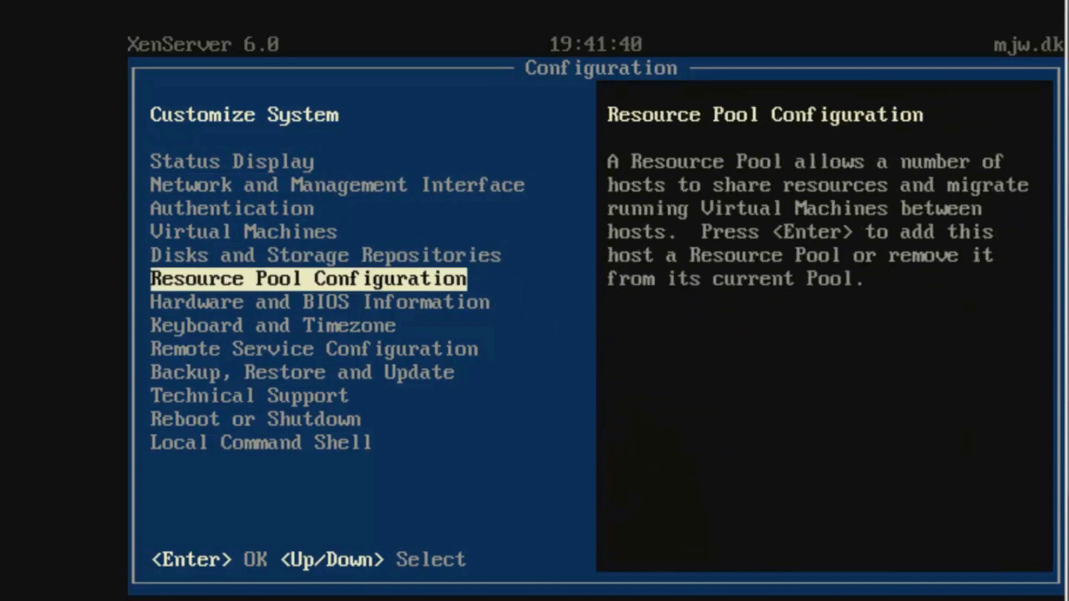
{"action": "key", "text": "Down"}
{"action": "key", "text": "Down"}
{"action": "key", "text": "Down"}
{"action": "key", "text": "Up"}
{"action": "key", "text": "Up"}
{"action": "key", "text": "Up"}
{"action": "key", "text": "Up"}
{"action": "key", "text": "Up"}
{"action": "key", "text": "Up"}
{"action": "key", "text": "Up"}
{"action": "key", "text": "Up"}
{"action": "key", "text": "Up"}
{"action": "key", "text": "Up"}
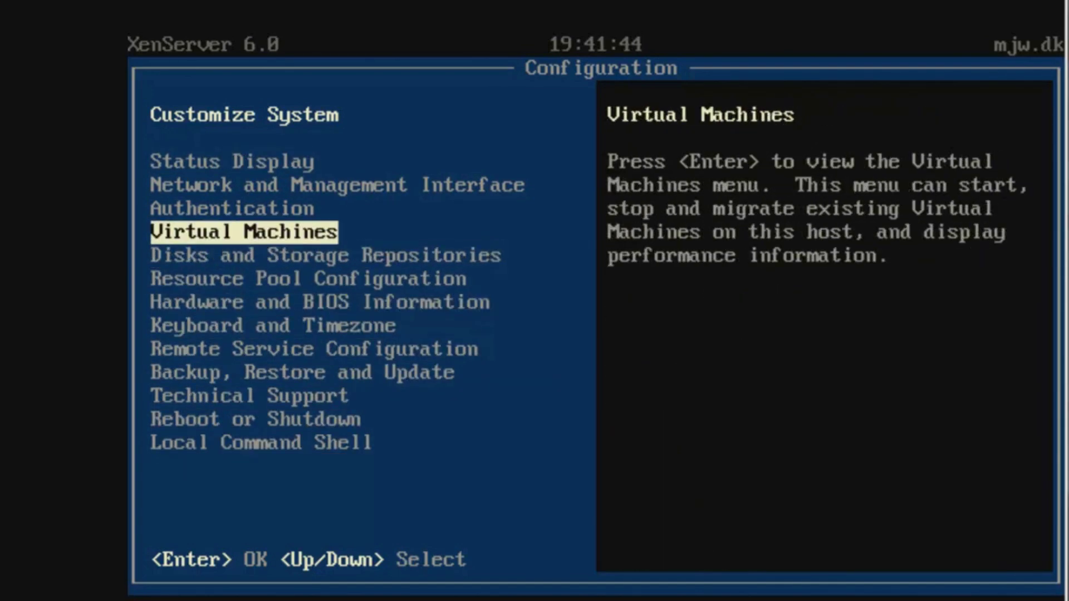
- Show the details of Windows XP Test MJW in the list of all virtual machines, and return to the Customize System overview
{"action": "key", "text": "Return"}
{"action": "key", "text": "Down"}
{"action": "key", "text": "Down"}
{"action": "key", "text": "Return"}
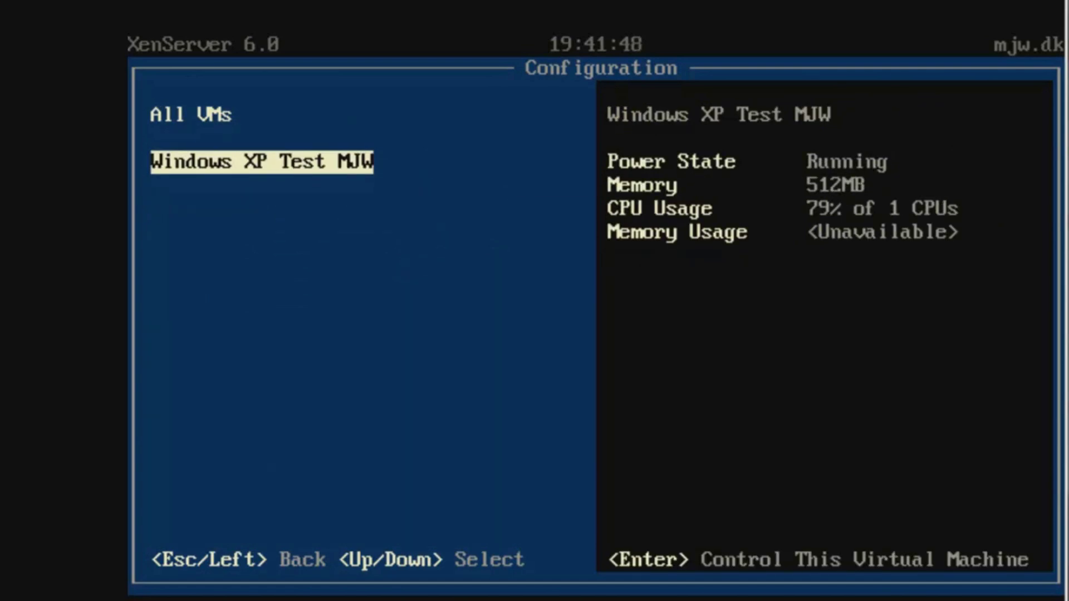
{"action": "key", "text": "Escape"}
{"action": "key", "text": "Escape"}
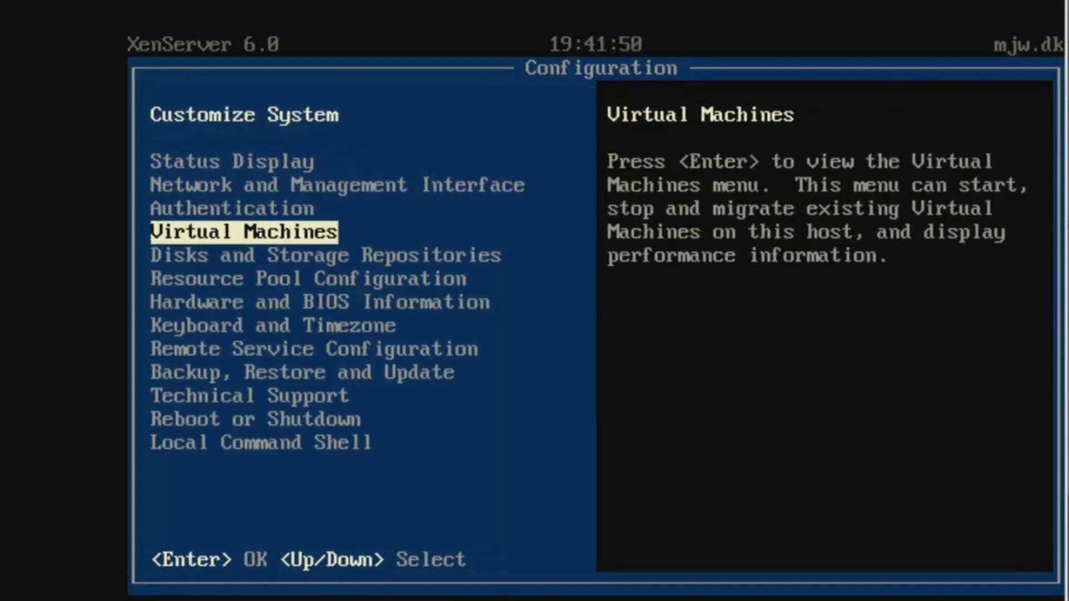
{"action": "key", "text": "Up"}
{"action": "key", "text": "Up"}
{"action": "key", "text": "Up"}
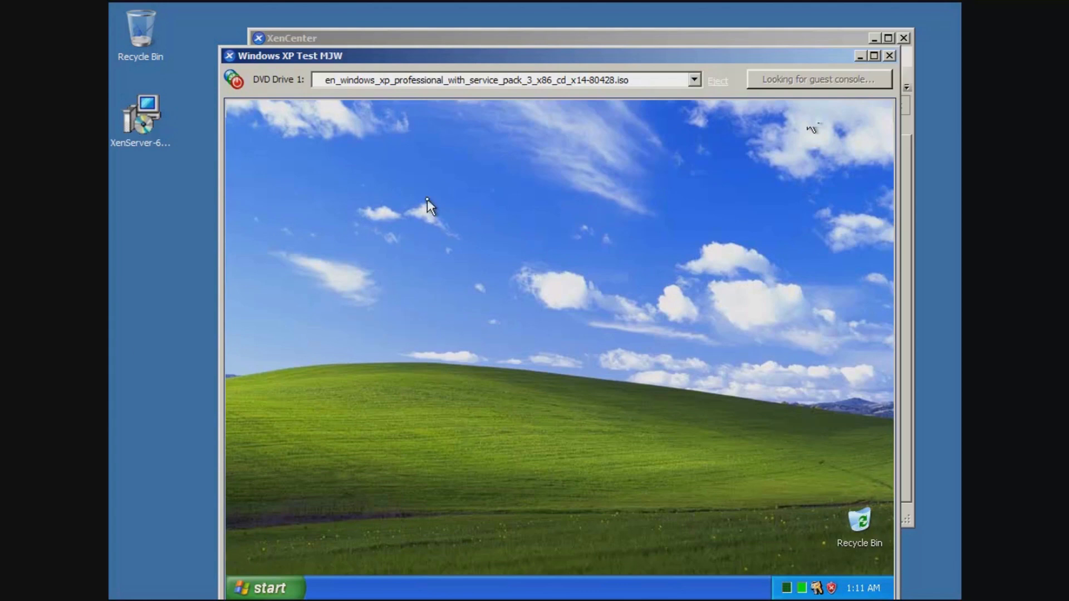
- In the Windows XP guest, open a Command Prompt and My Computer's system properties, and run ipconfig in the prompt
{"action": "left_click", "coordinate": [268, 590]}
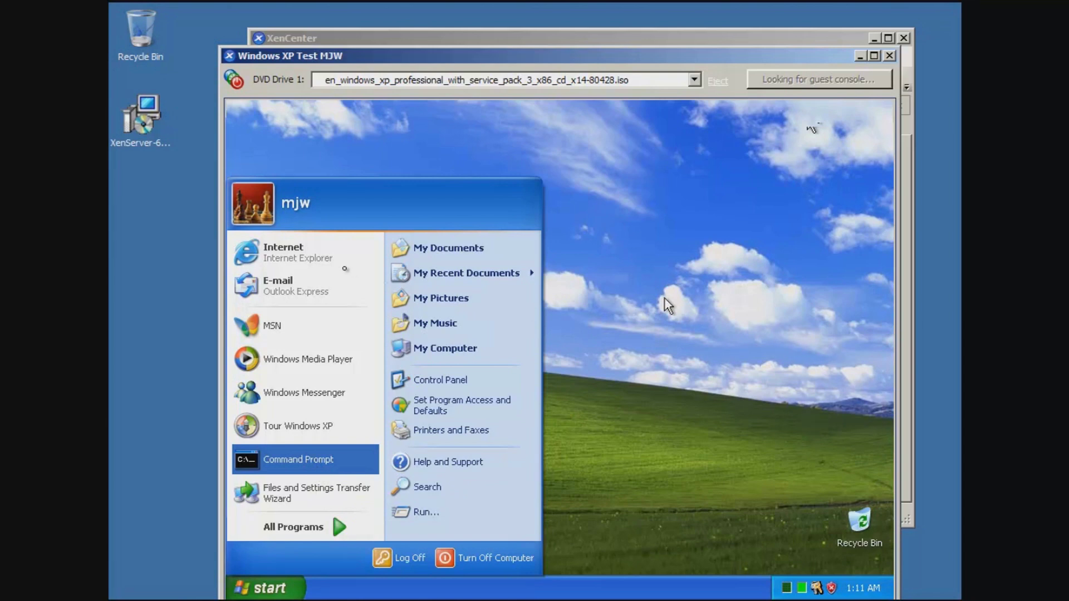
{"action": "key", "text": "Return"}
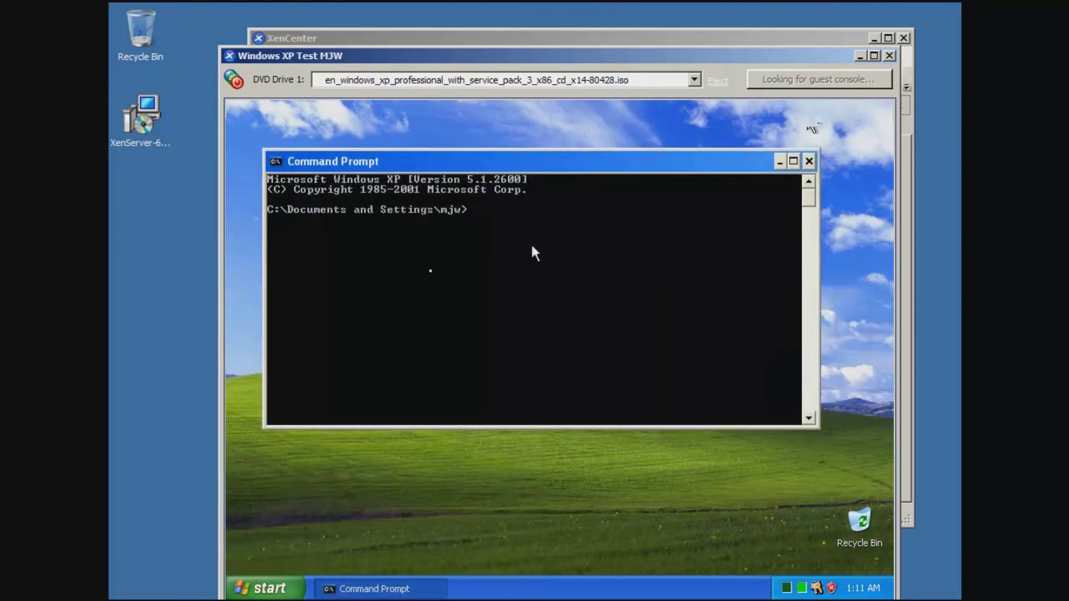
{"action": "left_click", "coordinate": [271, 591]}
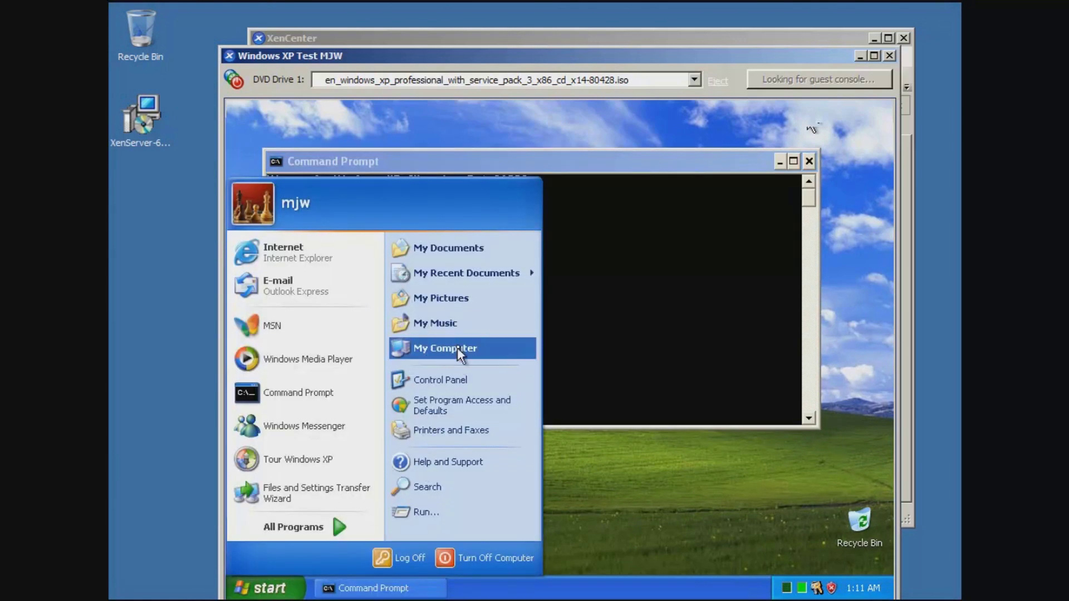
{"action": "right_click", "coordinate": [457, 348]}
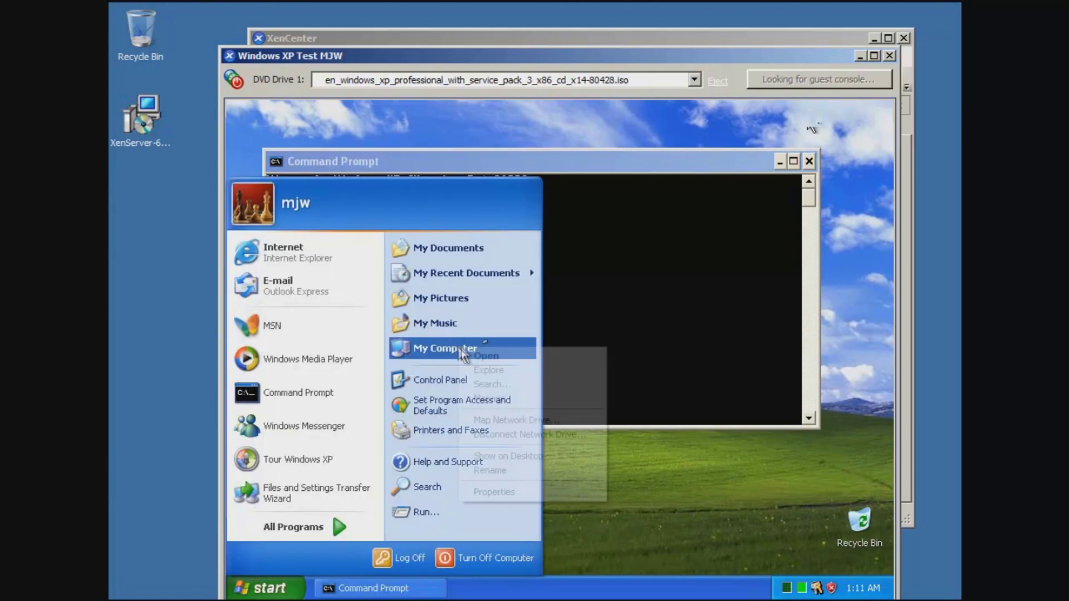
{"action": "left_click", "coordinate": [487, 492]}
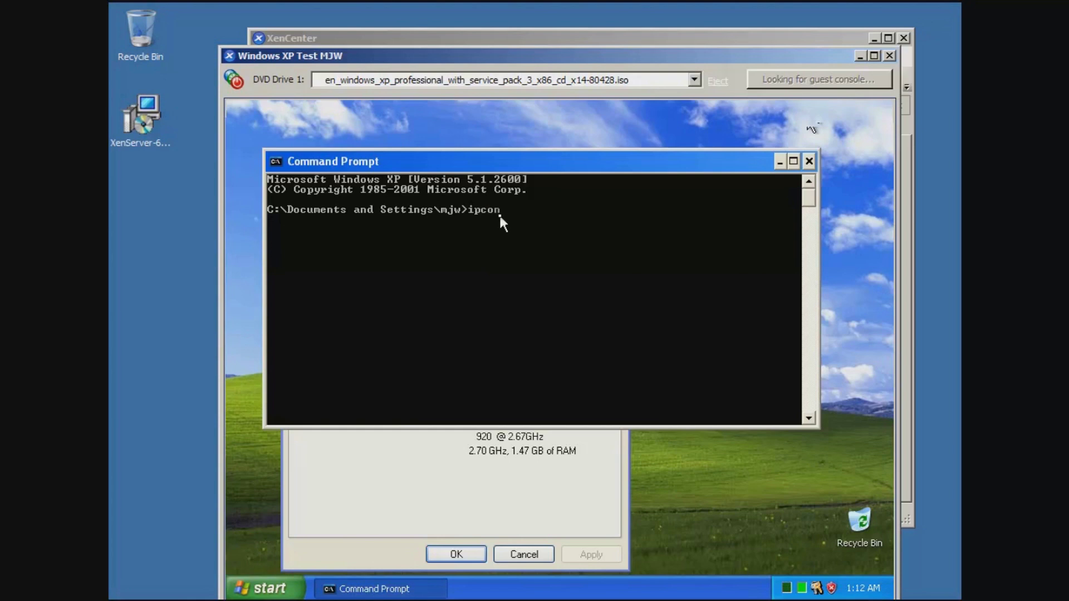
{"action": "key", "text": "Return"}
- Allow users to connect remotely to the Windows XP guest in System Properties and apply the change
{"action": "left_click", "coordinate": [368, 503]}
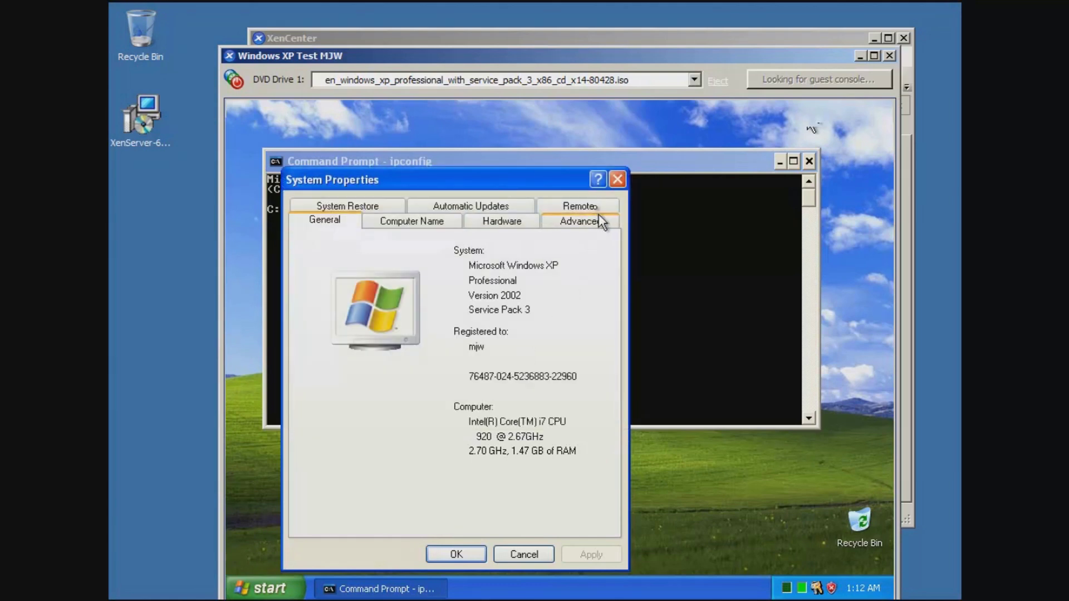
{"action": "left_click", "coordinate": [594, 209]}
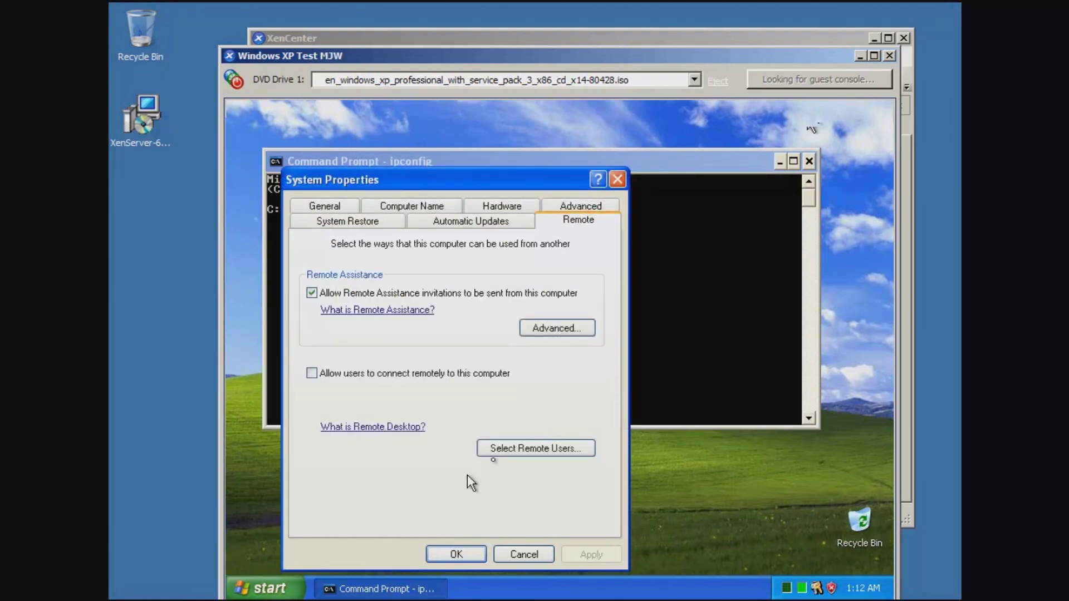
{"action": "left_click", "coordinate": [313, 374]}
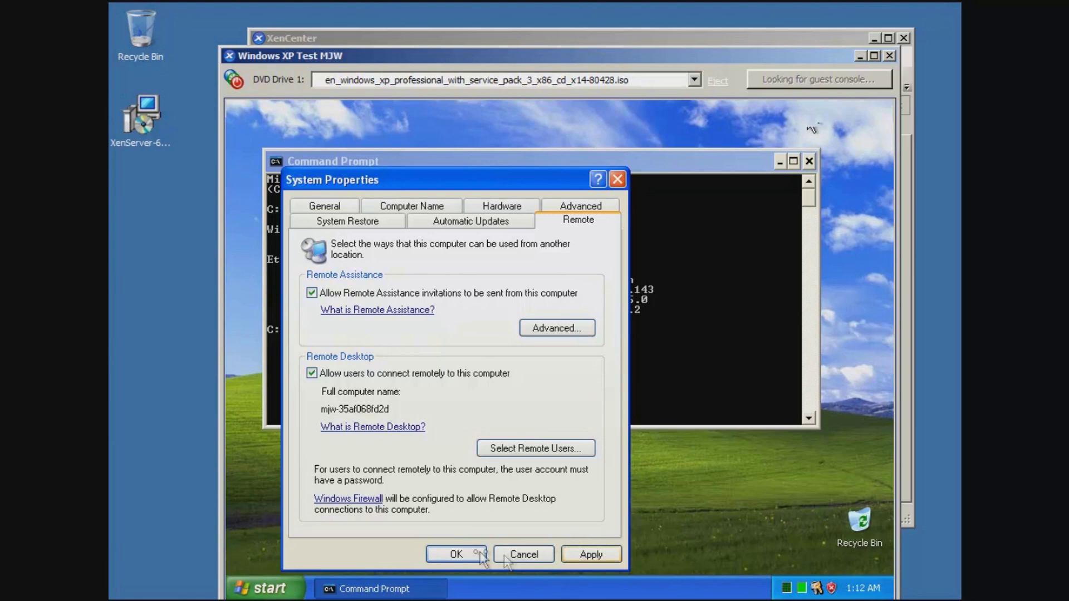
{"action": "left_click", "coordinate": [456, 554]}
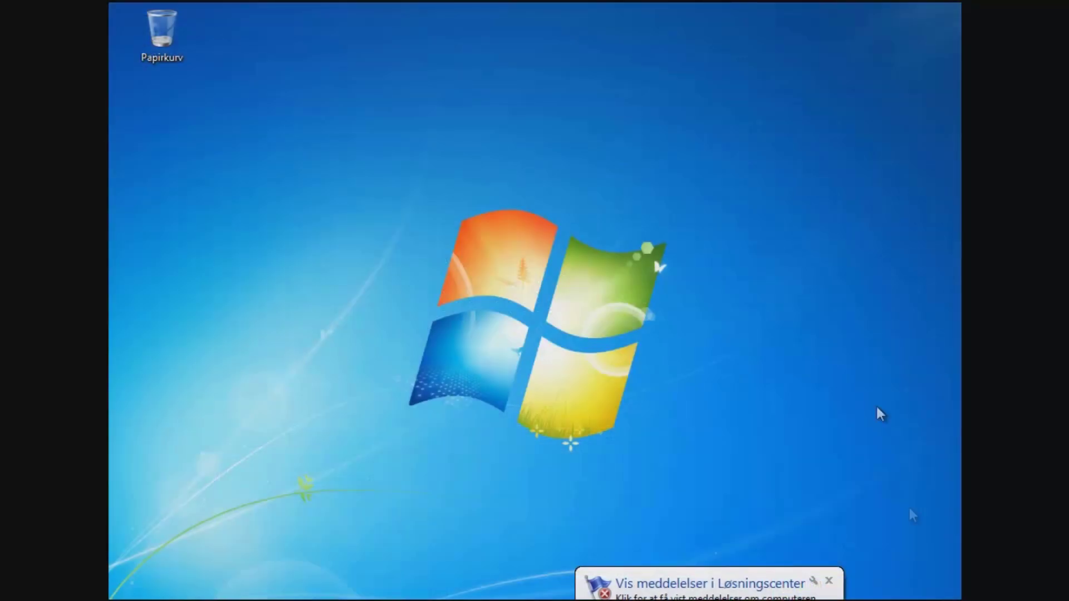
- On the Windows 7 computer, dismiss the Løsningscenter notification and open Forbindelse til Fjernskrivebord
{"action": "left_click", "coordinate": [828, 580]}
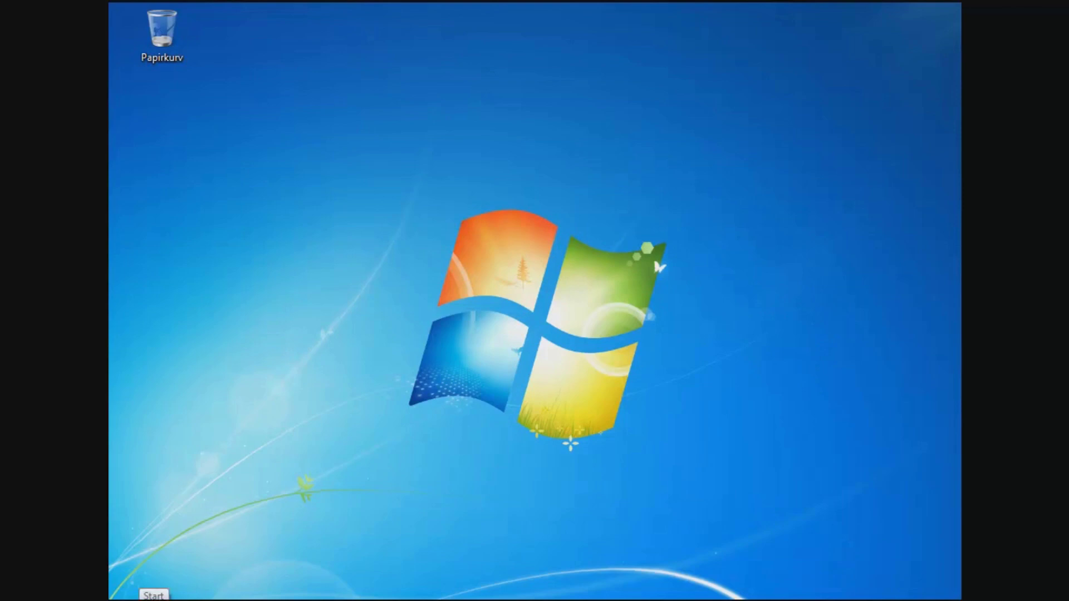
{"action": "left_click", "coordinate": [123, 600]}
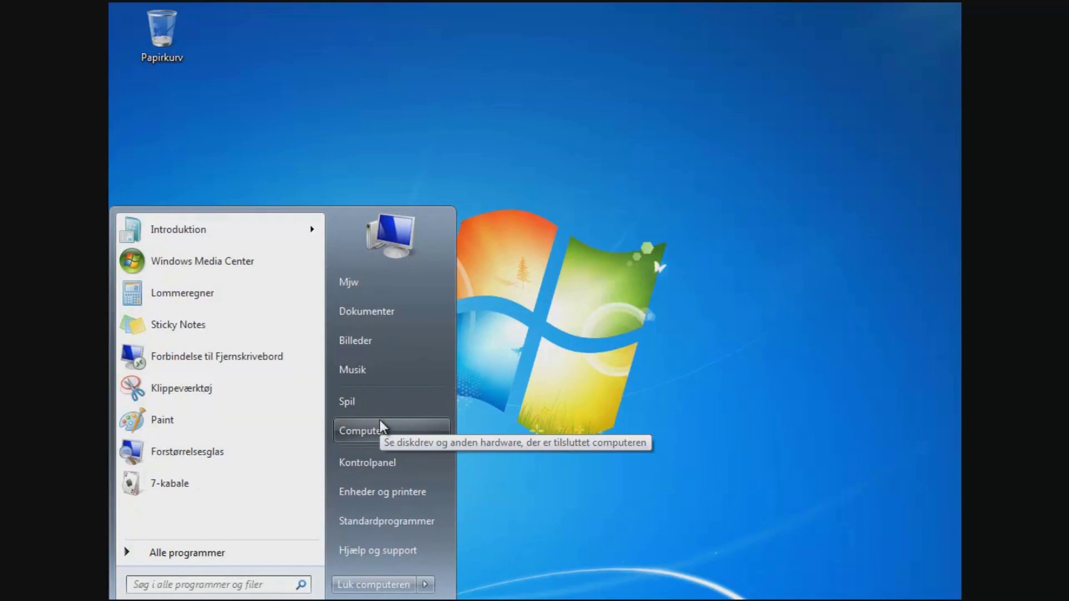
{"action": "left_click", "coordinate": [202, 366]}
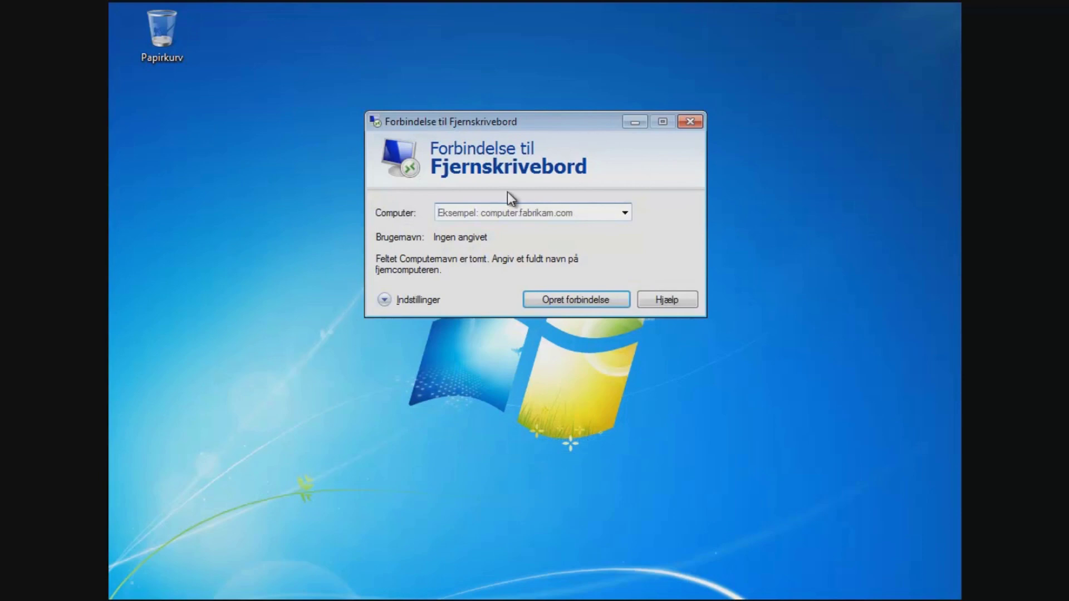
- Connect to the remote computer 192.168.59.143 and accept the connection despite its unverified identity
{"action": "left_click", "coordinate": [509, 214]}
{"action": "type", "text": "192.168.59.143"}
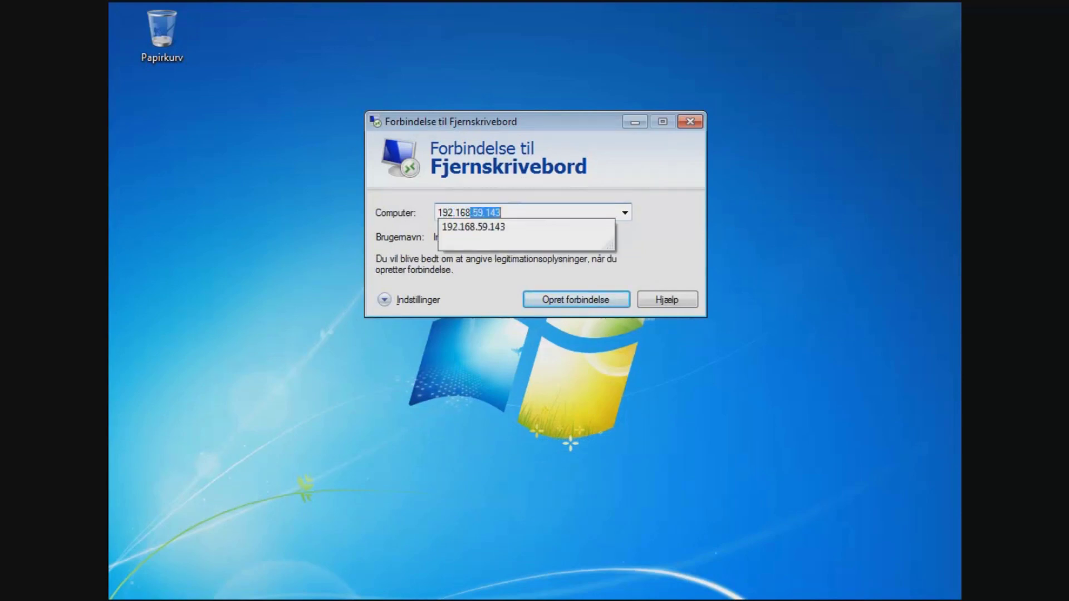
{"action": "key", "text": "Down"}
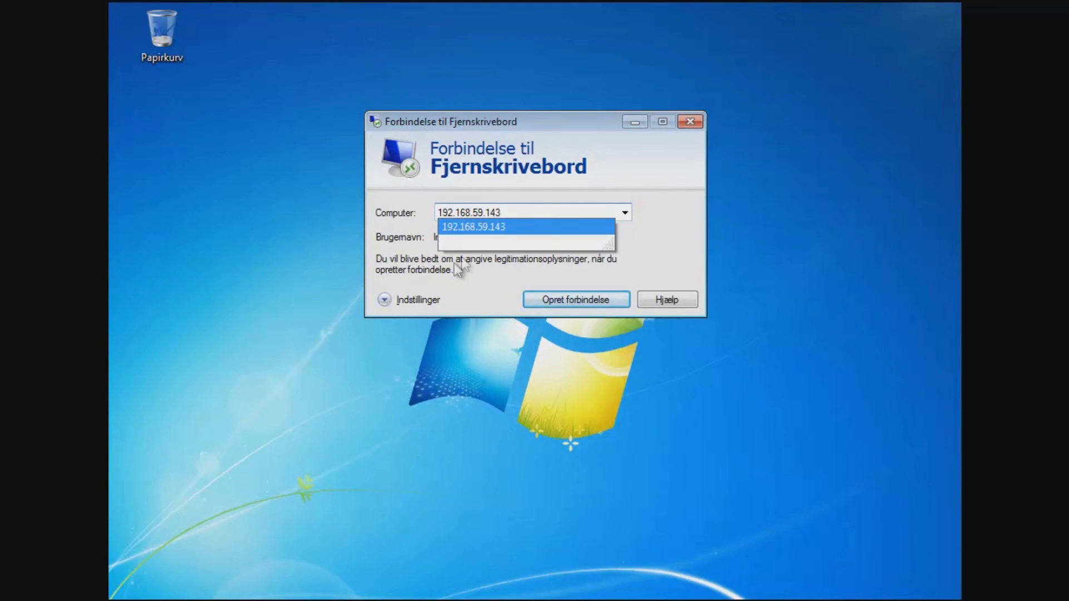
{"action": "left_click", "coordinate": [495, 226]}
{"action": "left_click", "coordinate": [522, 211]}
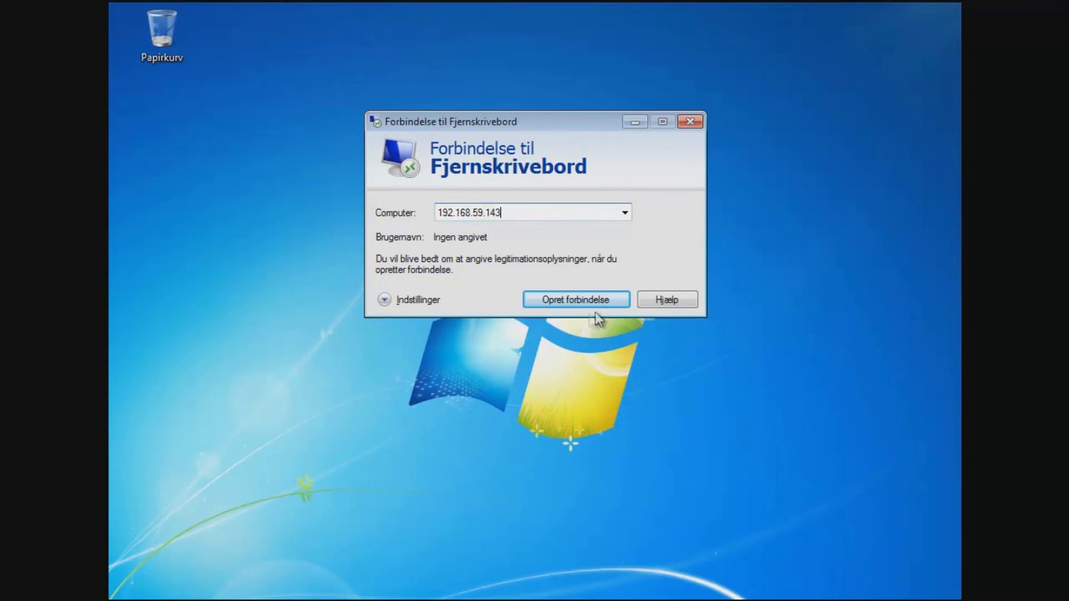
{"action": "left_click", "coordinate": [596, 298]}
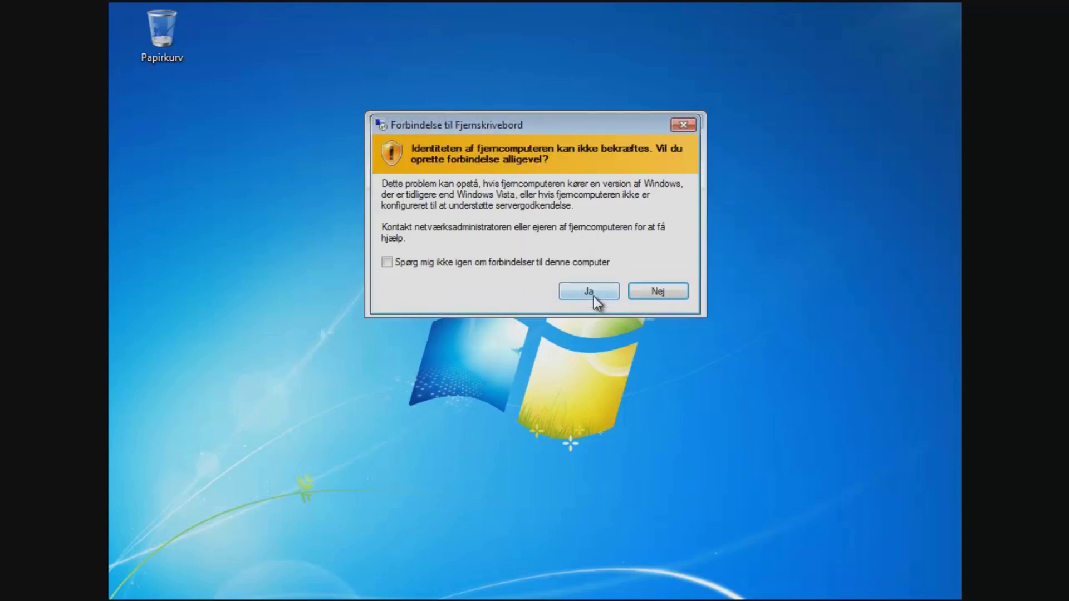
{"action": "left_click", "coordinate": [593, 297]}
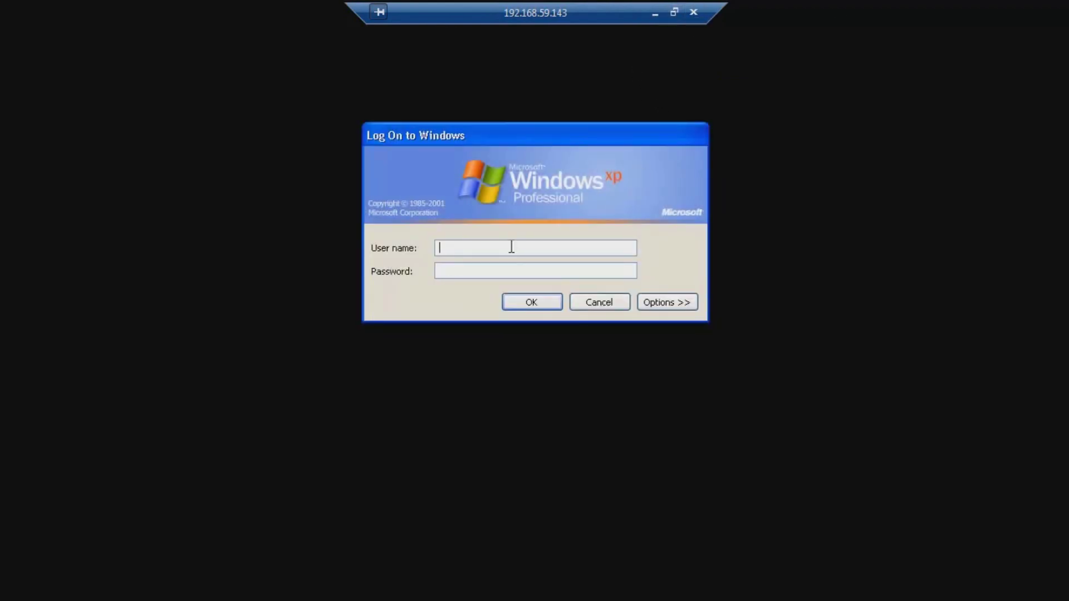
- Log on to the remote Windows XP machine with the user name and the account password
{"action": "type", "text": "mjw"}
{"action": "key", "text": "Tab"}
{"action": "type", "text": "••••"}
{"action": "left_click", "coordinate": [525, 305]}
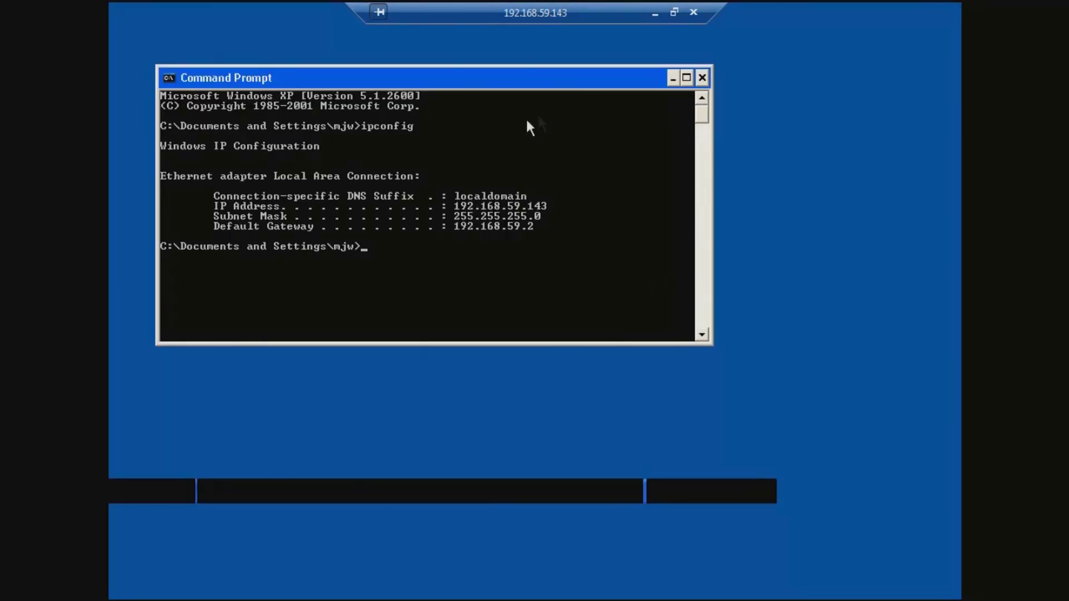
- Restore the remote desktop session to a resizable window and examine the Windows XP desktop down to its taskbar
{"action": "left_click", "coordinate": [196, 529]}
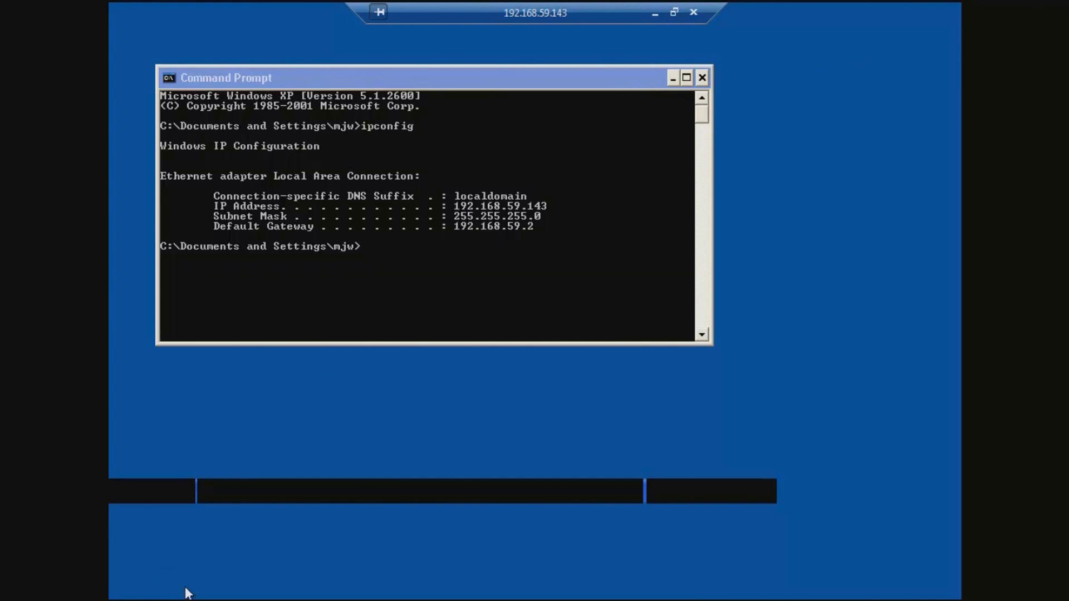
{"action": "left_click", "coordinate": [679, 11]}
{"action": "left_click_drag", "start_coordinate": [679, 10], "coordinate": [660, 31]}
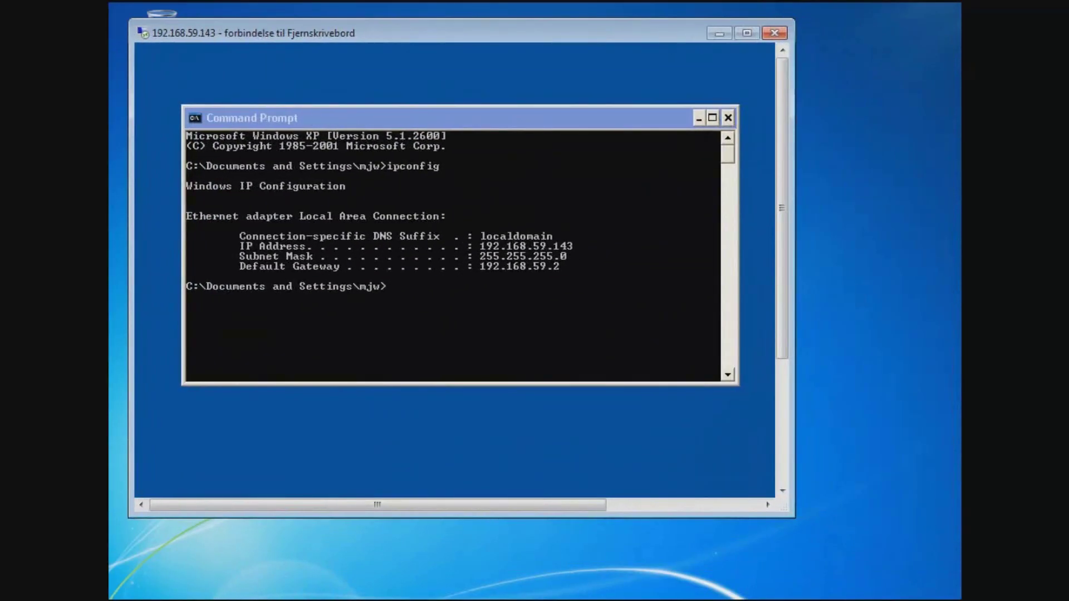
{"action": "left_click_drag", "start_coordinate": [778, 195], "coordinate": [790, 385]}
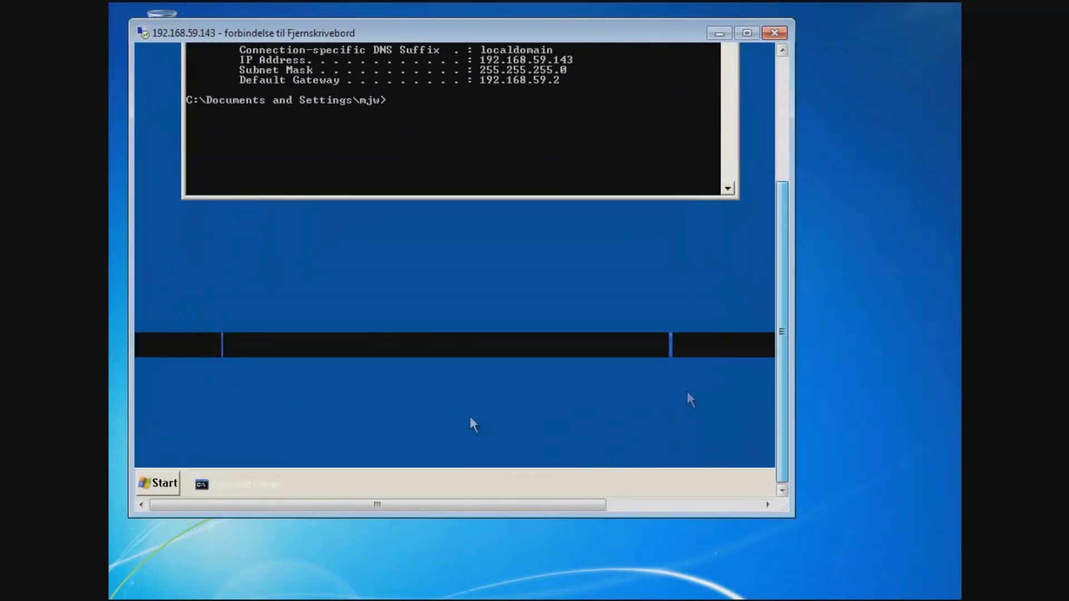
{"action": "left_click_drag", "start_coordinate": [185, 505], "coordinate": [496, 506]}
{"action": "left_click_drag", "start_coordinate": [390, 500], "coordinate": [122, 472]}
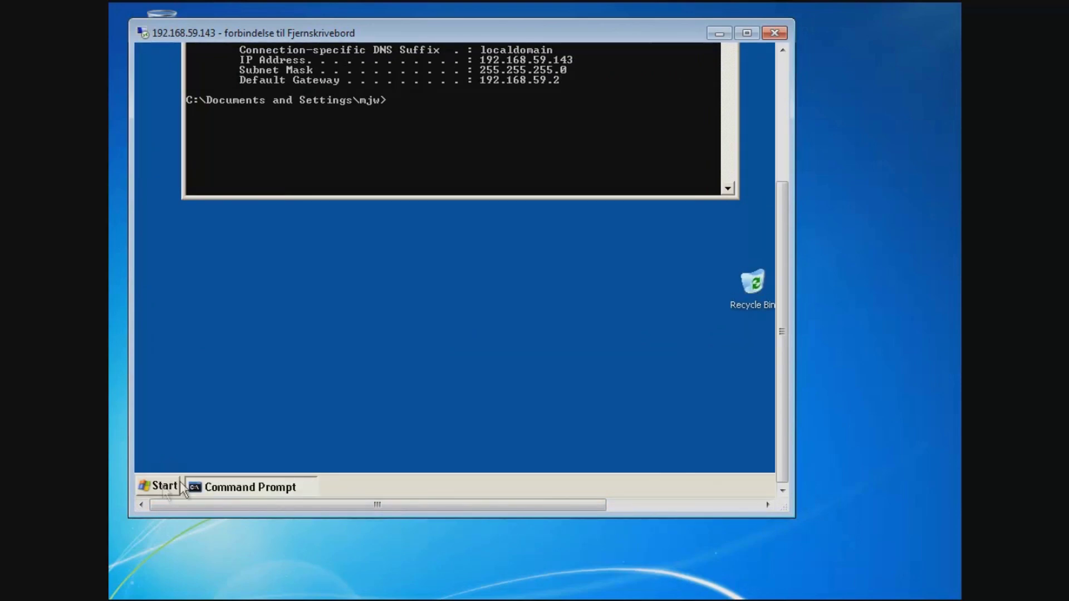
{"action": "left_click_drag", "start_coordinate": [787, 232], "coordinate": [659, 361]}
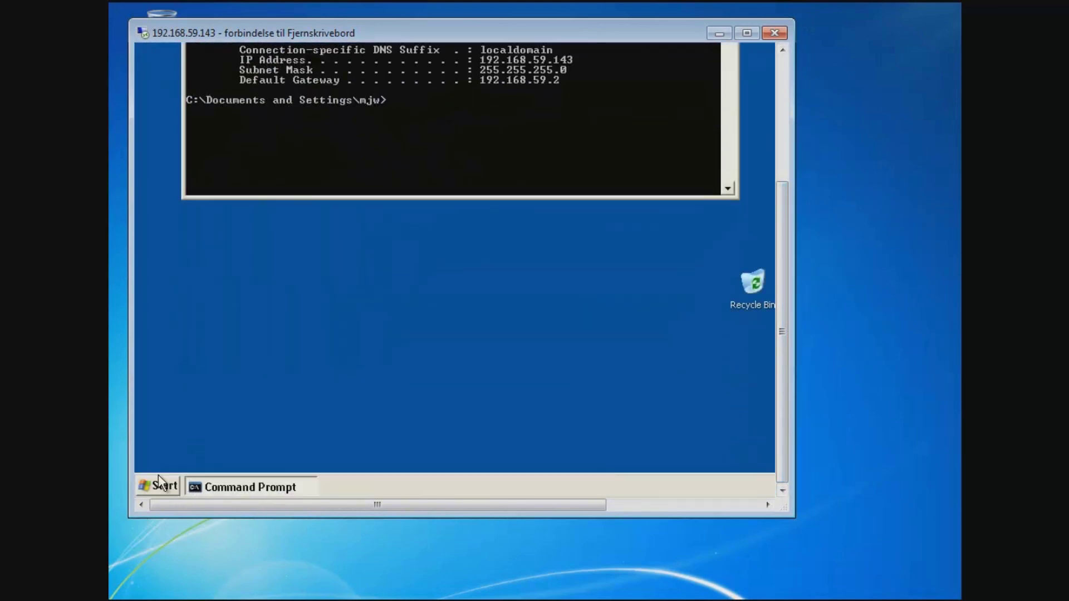